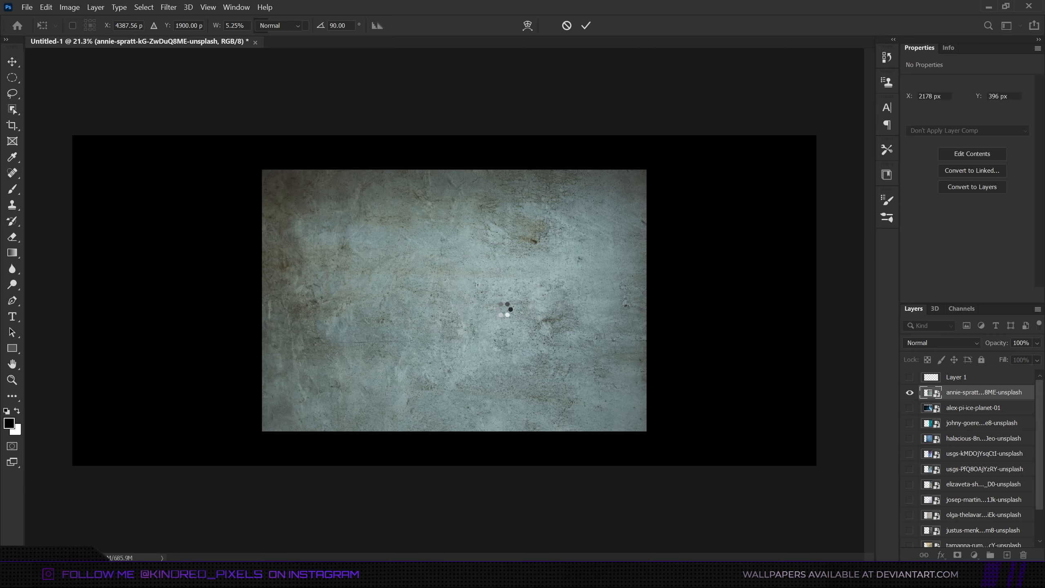
# Draw a perfectly circular marquee selection over the concrete texture
pyautogui.press('m')
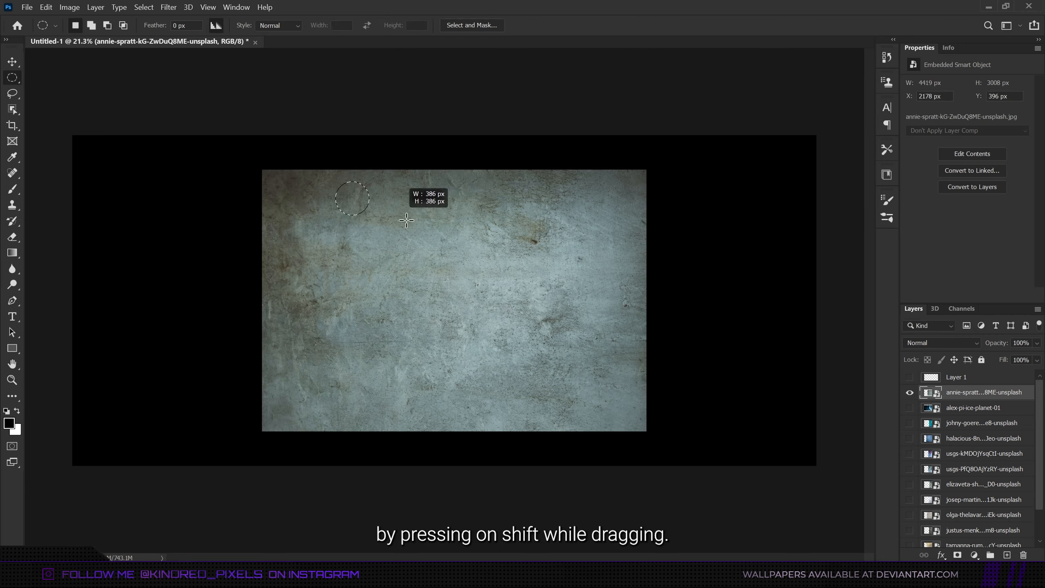
pyautogui.moveTo(406, 220); pyautogui.dragTo(699, 415)
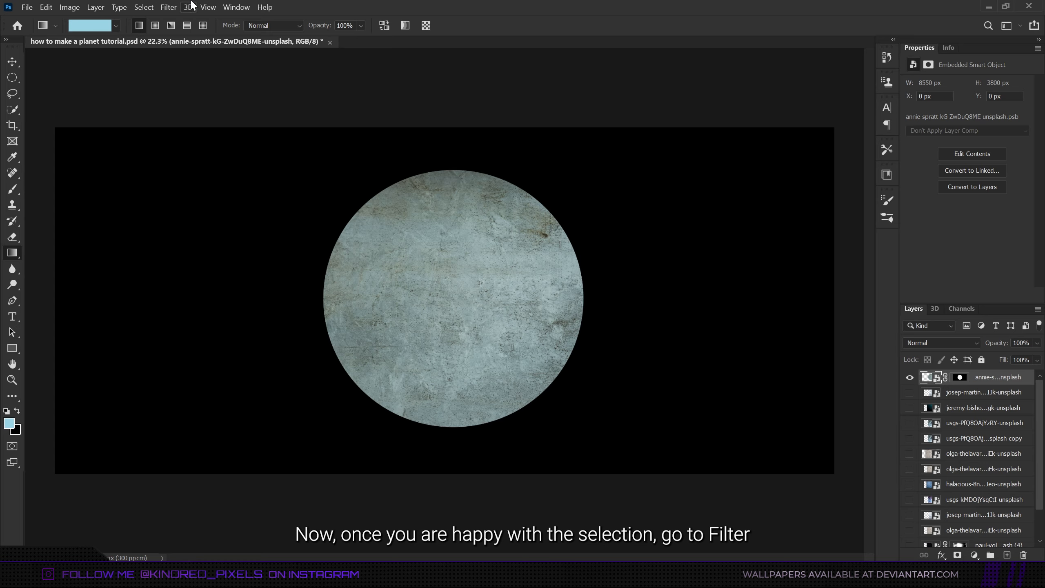
# Spherize the masked circular concrete layer by 100% in Normal mode and duplicate it
pyautogui.click(168, 7)
pyautogui.moveTo(289, 159)
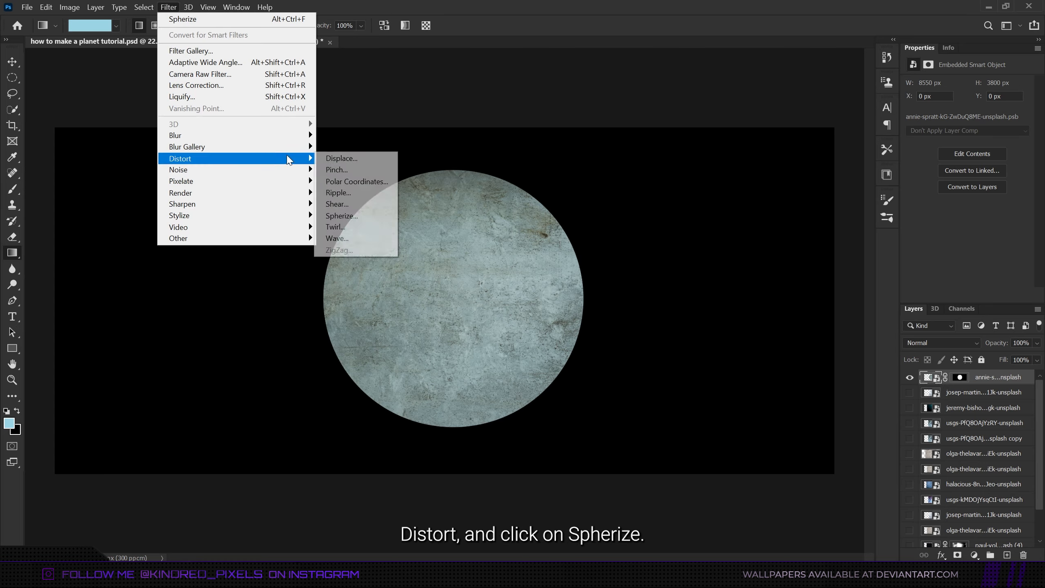
pyautogui.click(358, 215)
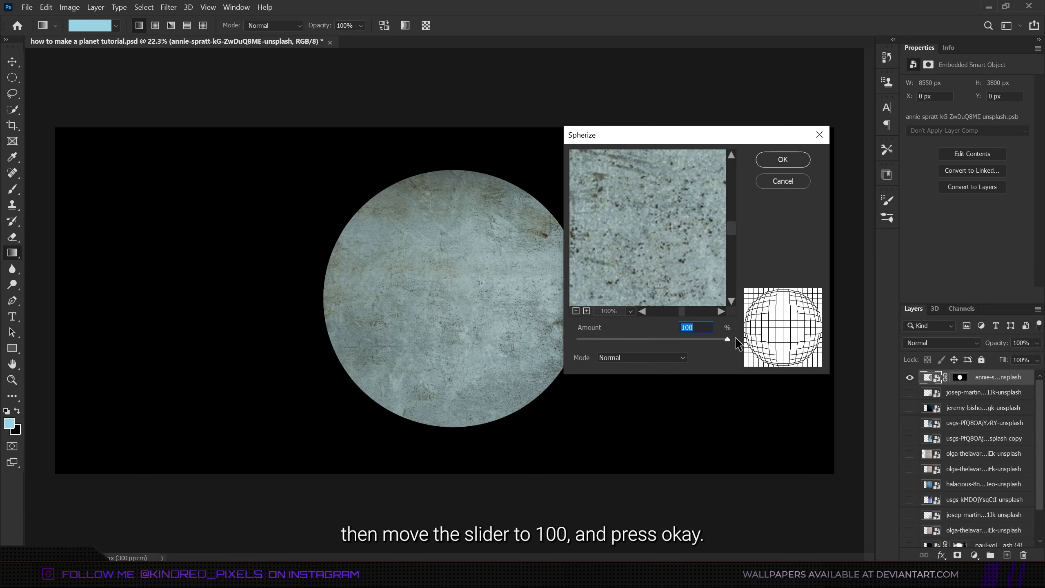
pyautogui.click(792, 156)
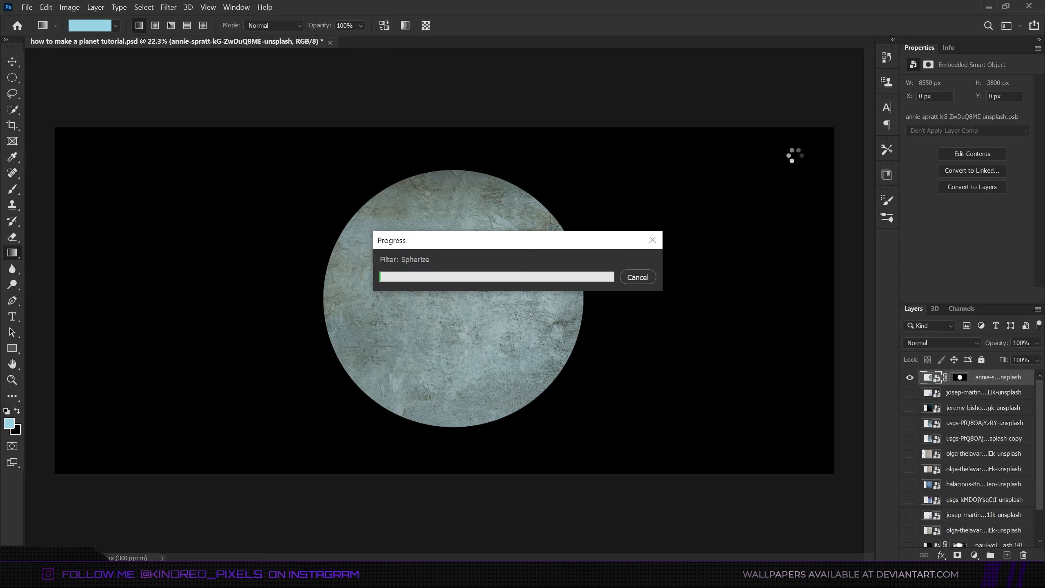
pyautogui.hotkey('ctrl', 'j')
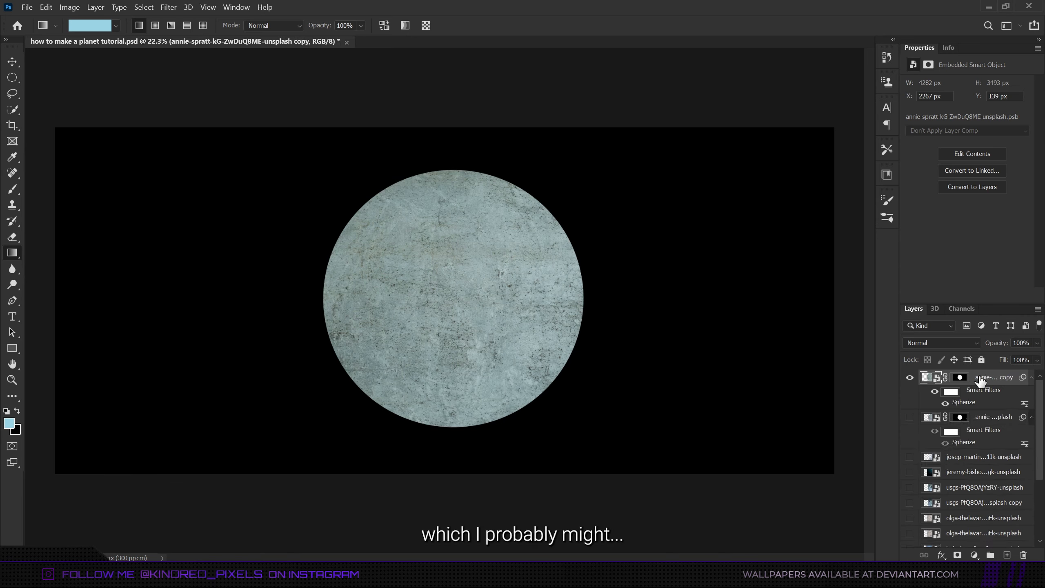
# Bring the white texture layer directly above the concrete base copy, clip it to the base and show it in Overlay mode
pyautogui.click(950, 456)
pyautogui.moveTo(964, 458); pyautogui.dragTo(960, 377)
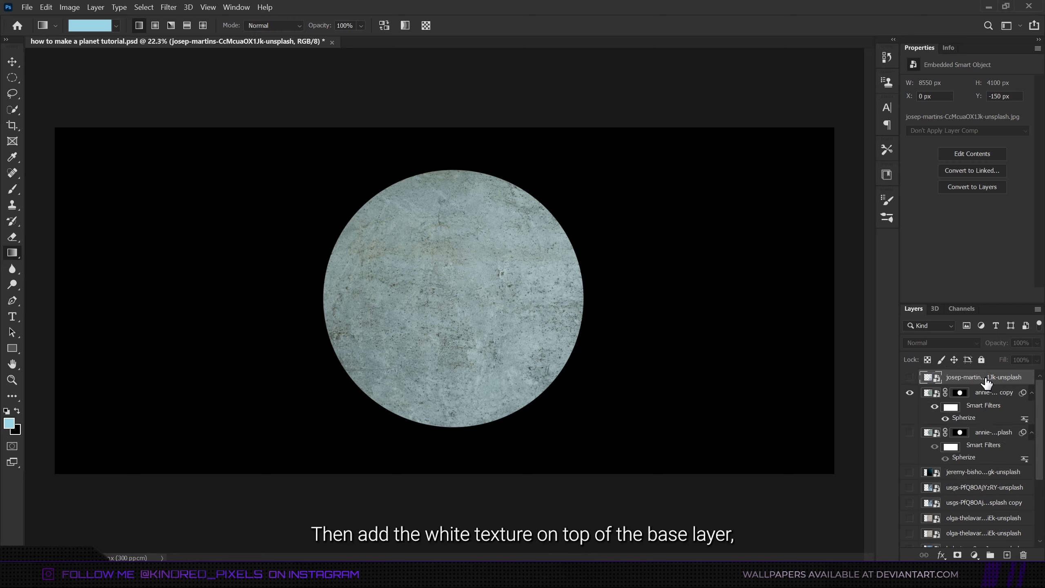
pyautogui.rightClick(985, 377)
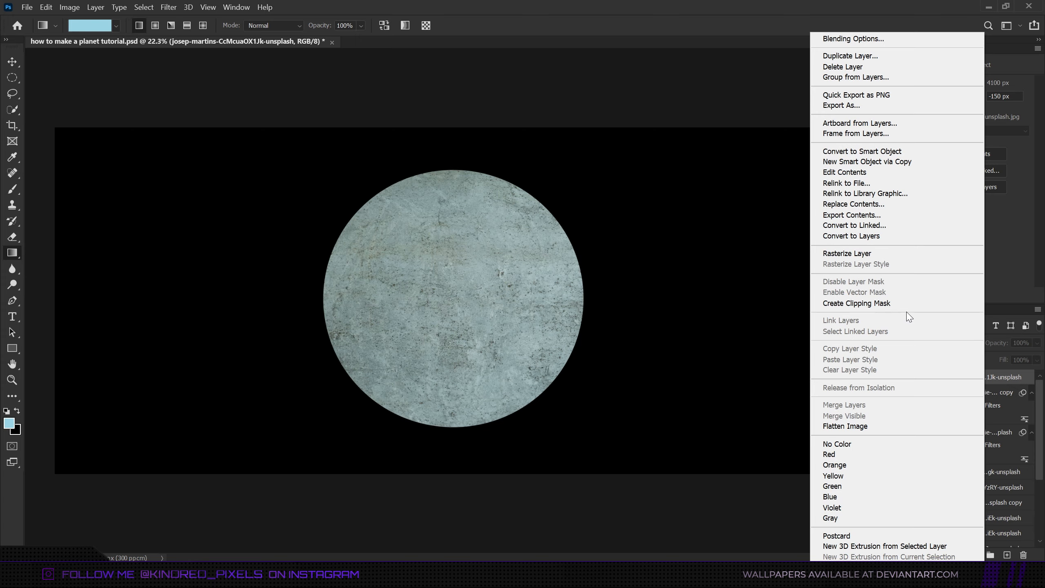
pyautogui.click(896, 304)
pyautogui.click(909, 378)
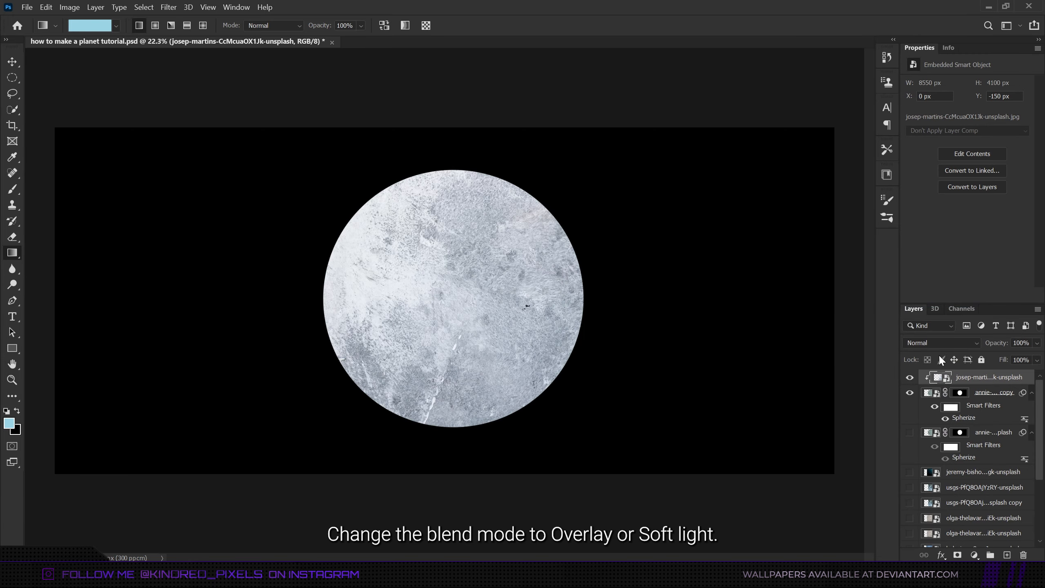
pyautogui.click(957, 341)
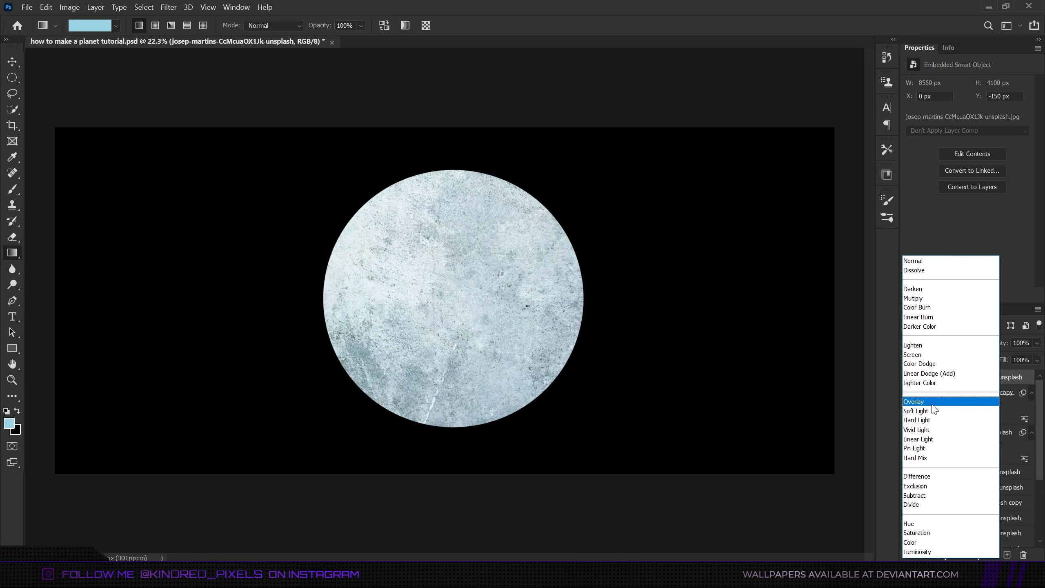
pyautogui.click(932, 406)
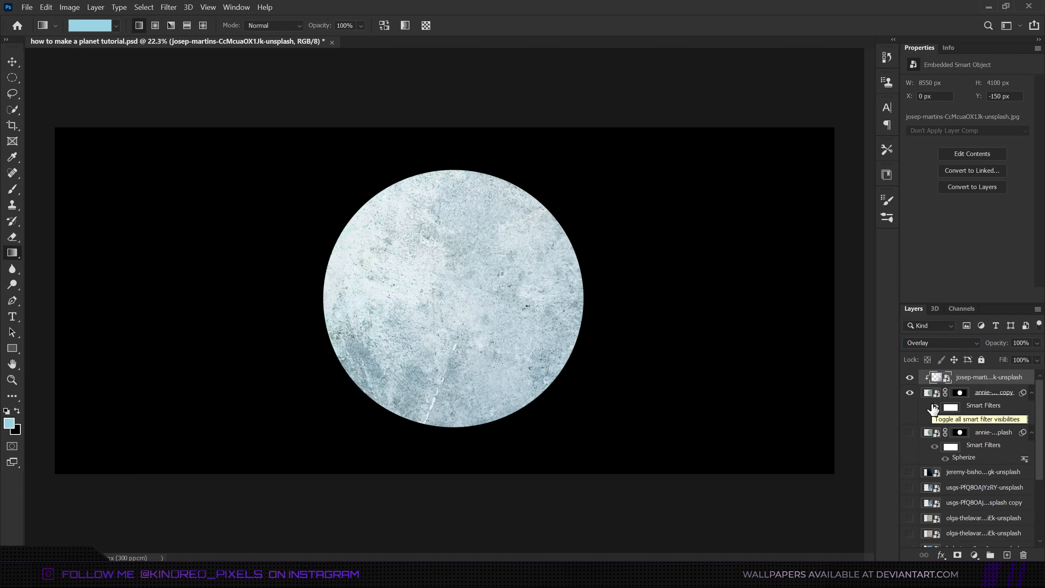
# Show the dark blue cloud texture on top of the stack in Soft Light mode, clipped to the planet base
pyautogui.moveTo(983, 472); pyautogui.dragTo(974, 376)
pyautogui.click(910, 377)
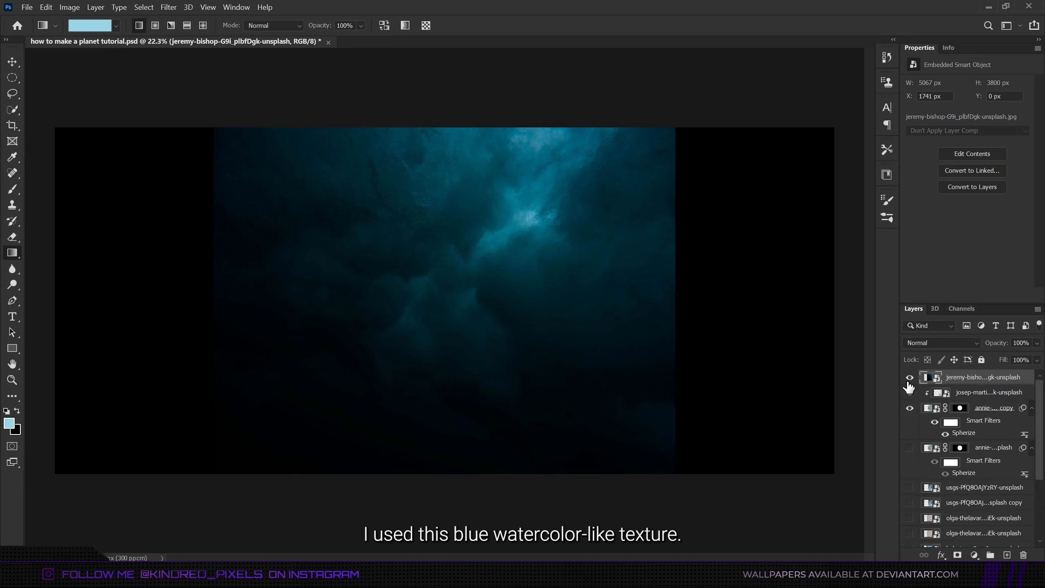
pyautogui.click(947, 343)
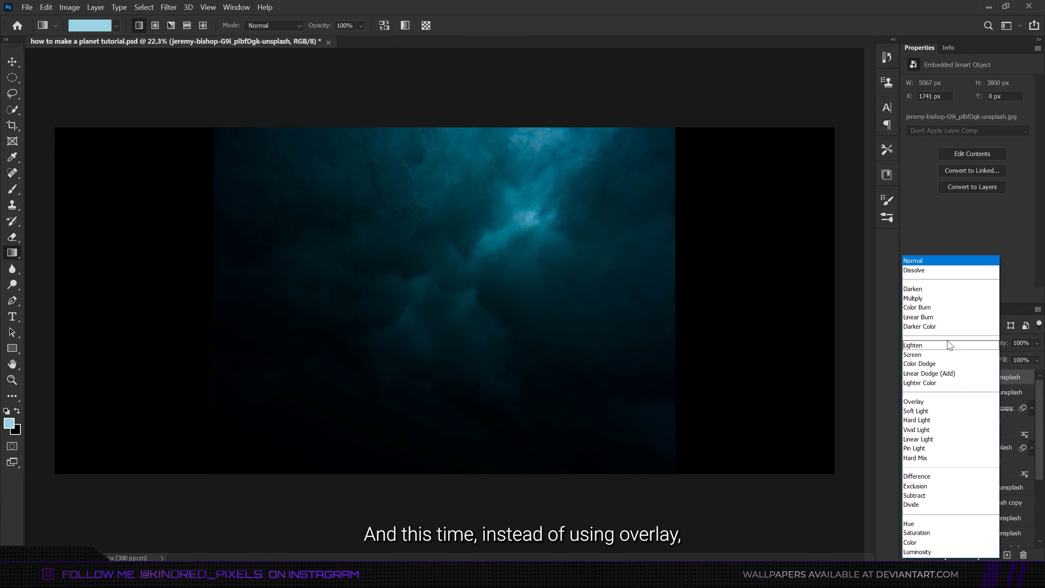
pyautogui.click(935, 410)
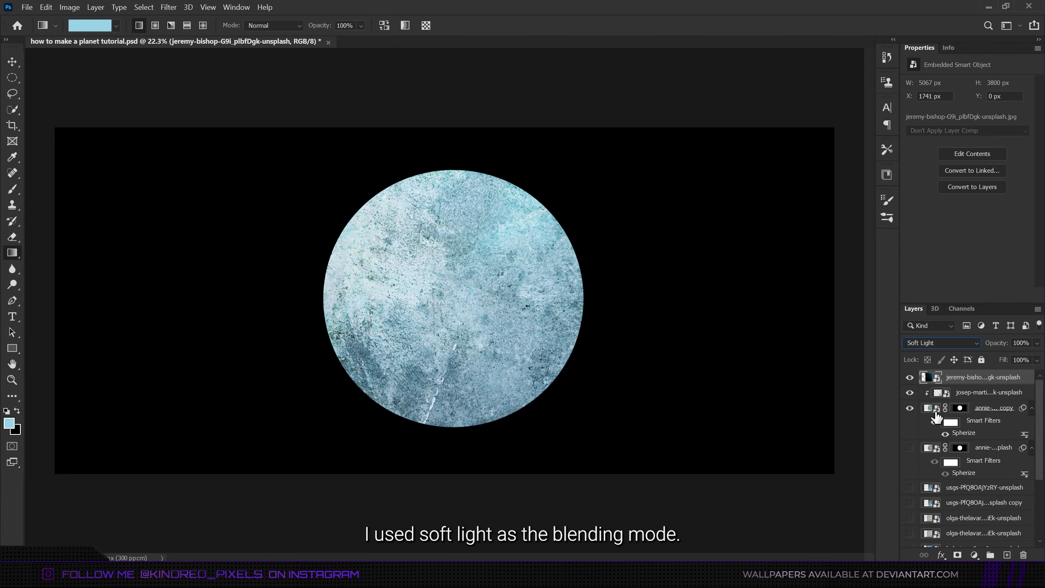
pyautogui.rightClick(963, 377)
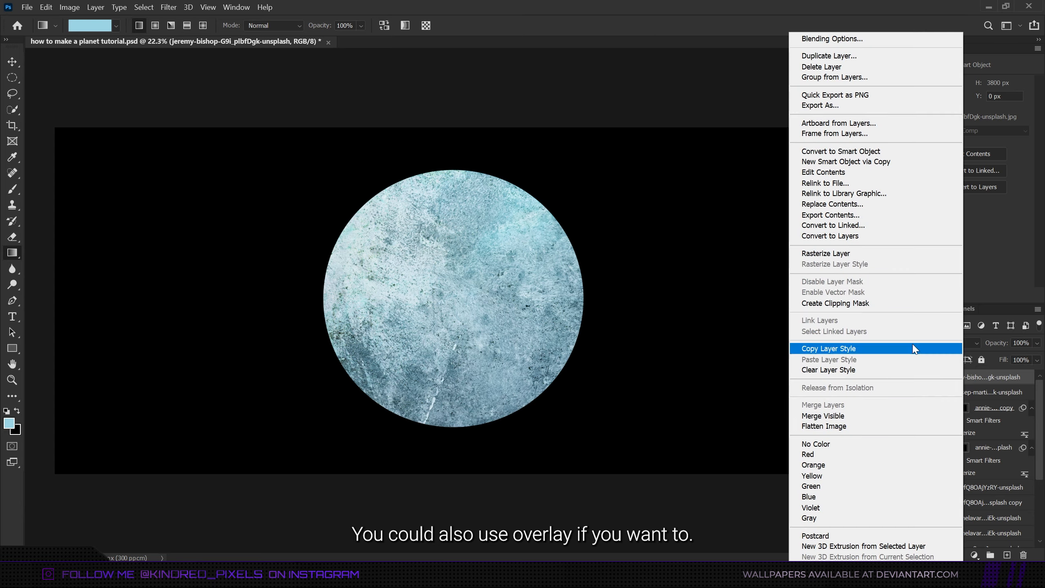
pyautogui.click(893, 303)
# Show the usgs-PfQ8OAjYzRY-unsplash terrain layer on top of the stack, clipped to the planet base and blended with Soft Light
pyautogui.moveTo(975, 487); pyautogui.dragTo(978, 378)
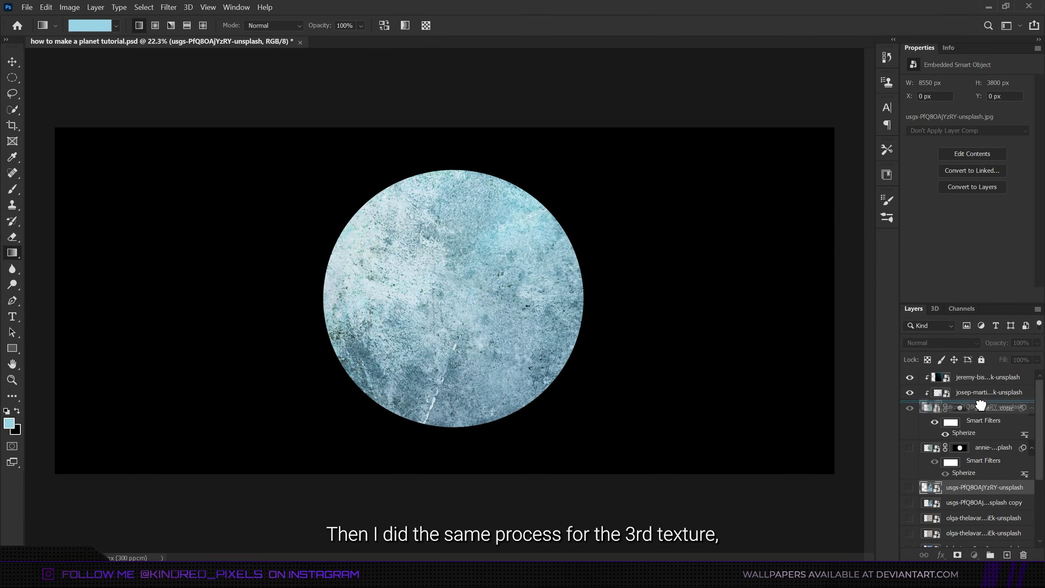
pyautogui.click(910, 377)
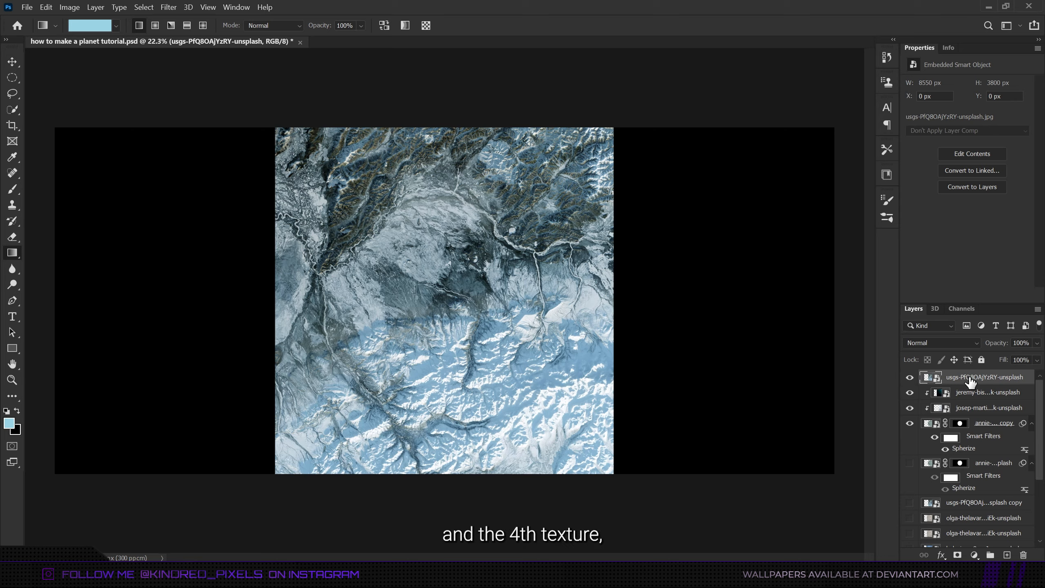
pyautogui.rightClick(970, 381)
pyautogui.click(893, 306)
pyautogui.click(960, 341)
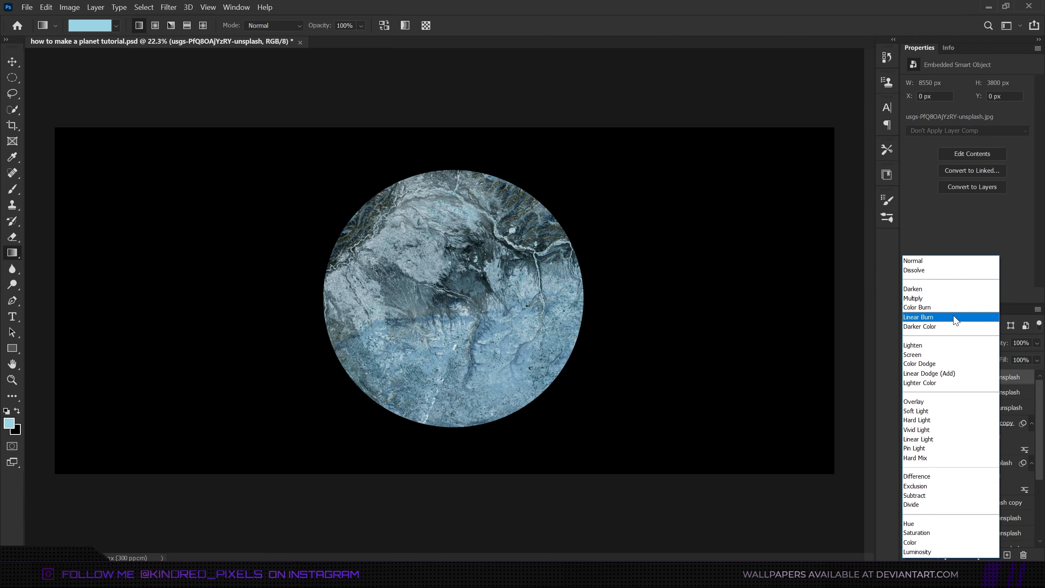
pyautogui.click(922, 411)
# Show the duplicate terrain layer, usgs-PfQ8OAjYzRY-unsplash copy, at the top as a clipped texture in Soft Light mode
pyautogui.moveTo(962, 504); pyautogui.dragTo(971, 371)
pyautogui.click(910, 377)
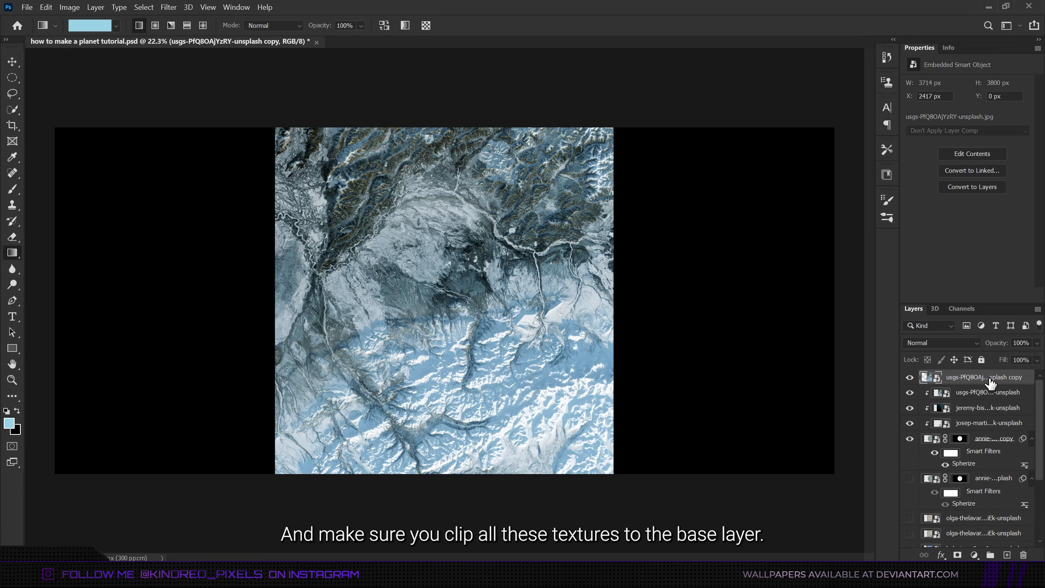
pyautogui.rightClick(990, 381)
pyautogui.click(933, 301)
pyautogui.click(941, 342)
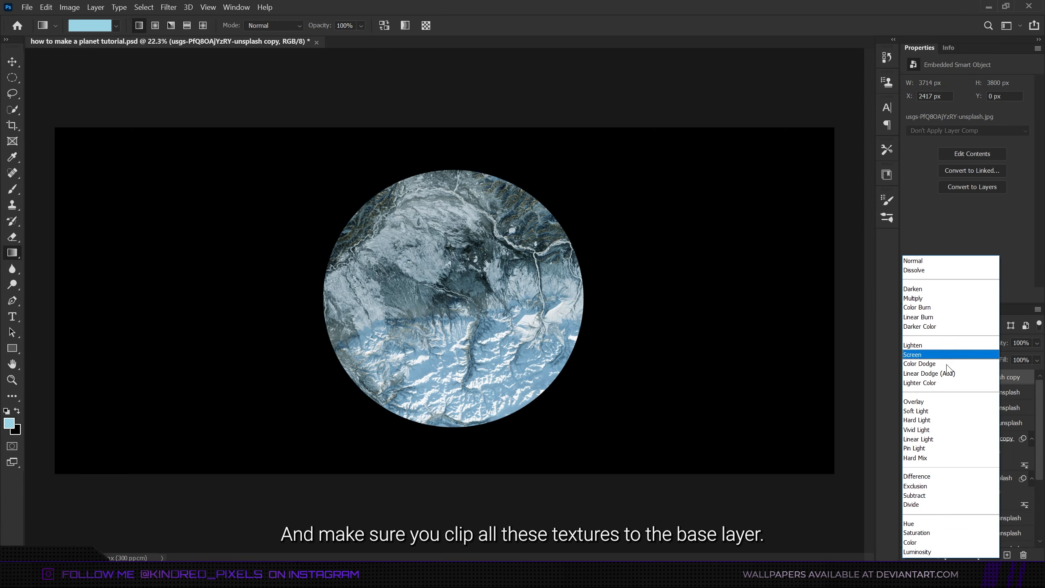
pyautogui.click(940, 411)
pyautogui.scroll(-2, 556, 313)
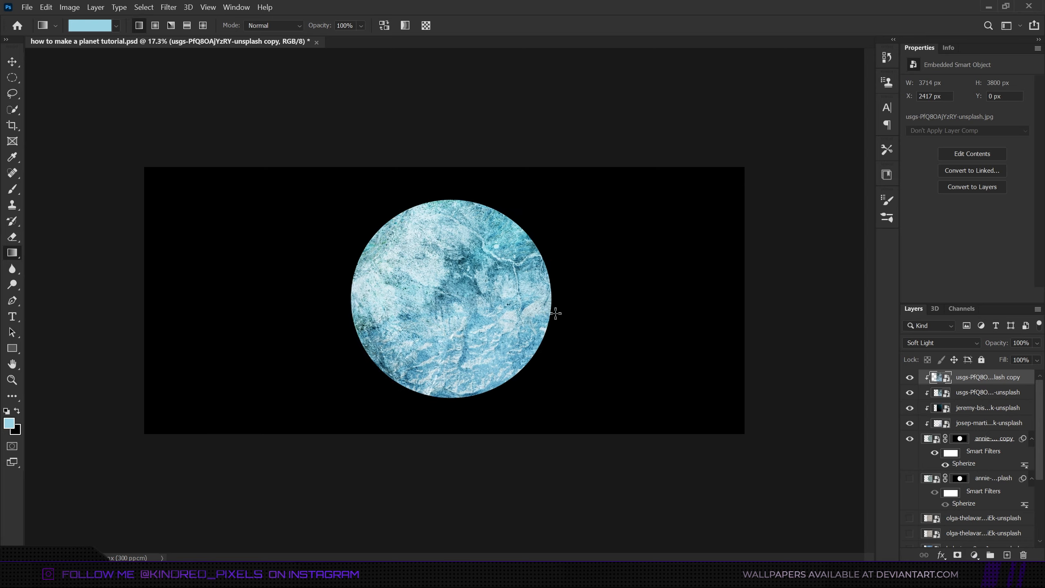
pyautogui.scroll(2, 556, 313)
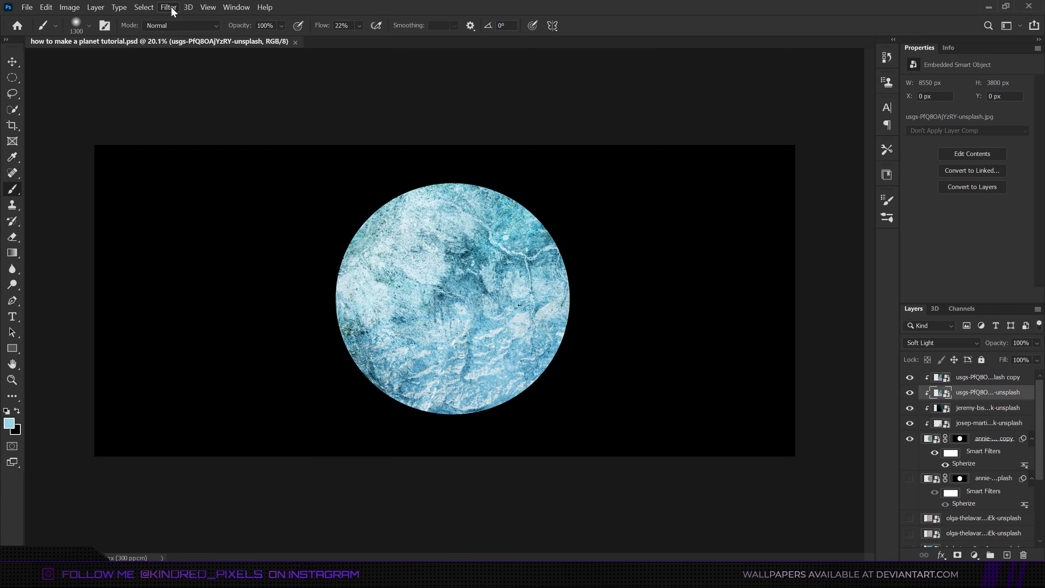
# Apply a 100% Spherize filter in Normal mode to the usgs-PfQ8OAjYzRY-unsplash terrain layer
pyautogui.click(168, 7)
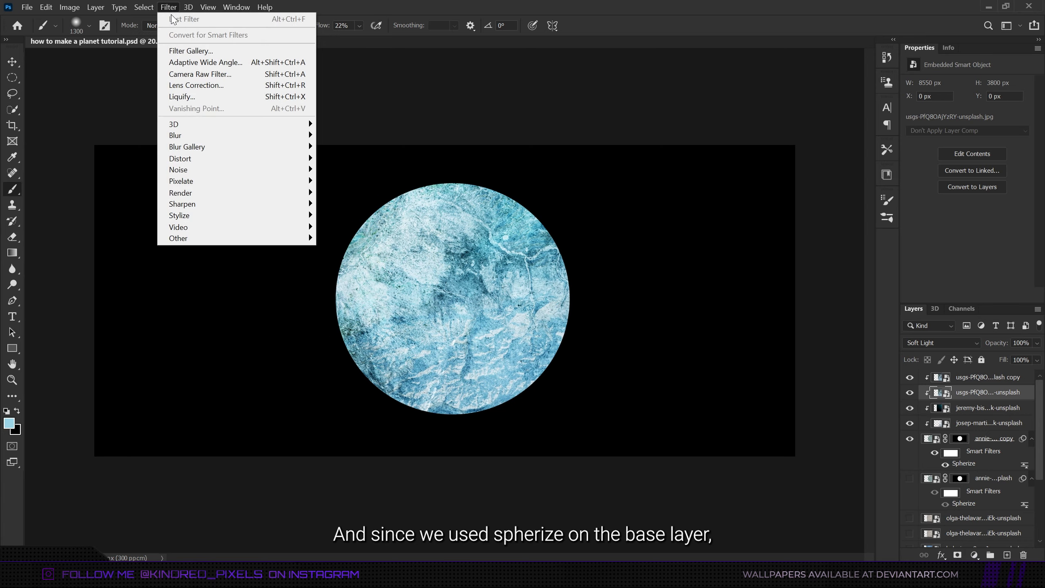
pyautogui.moveTo(288, 158)
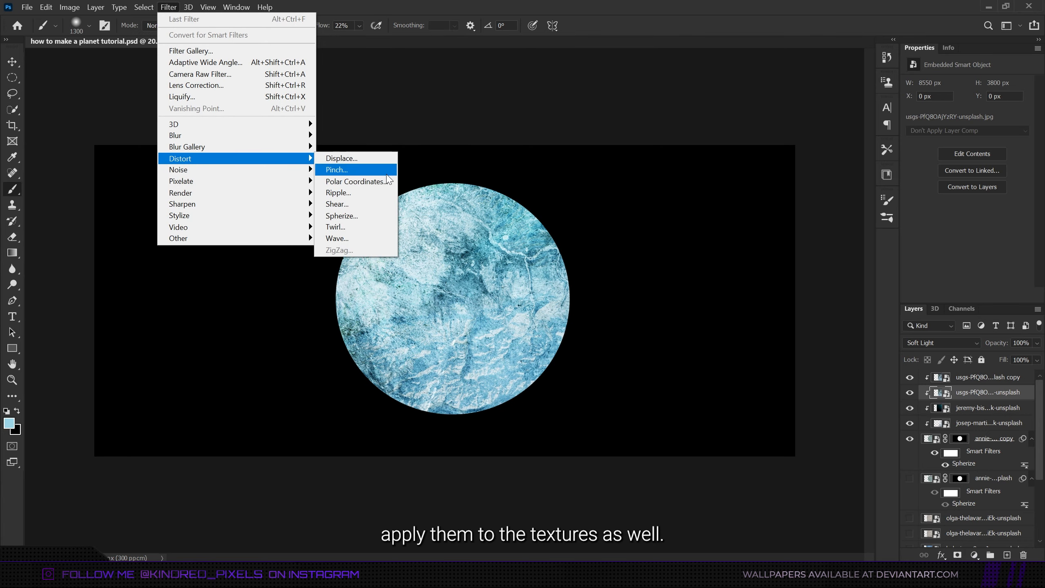
pyautogui.click(358, 218)
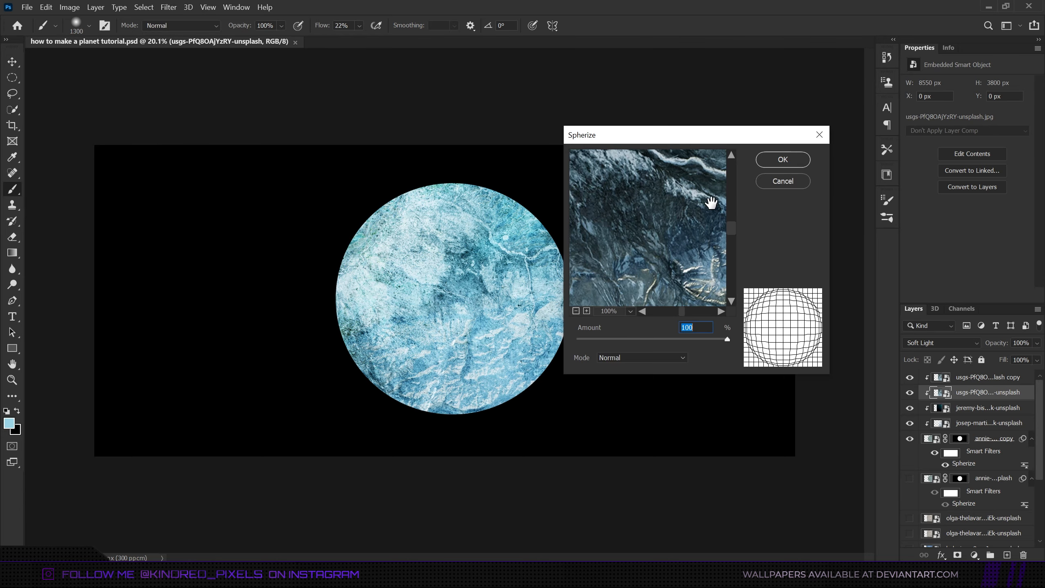
pyautogui.click(575, 311)
pyautogui.click(782, 159)
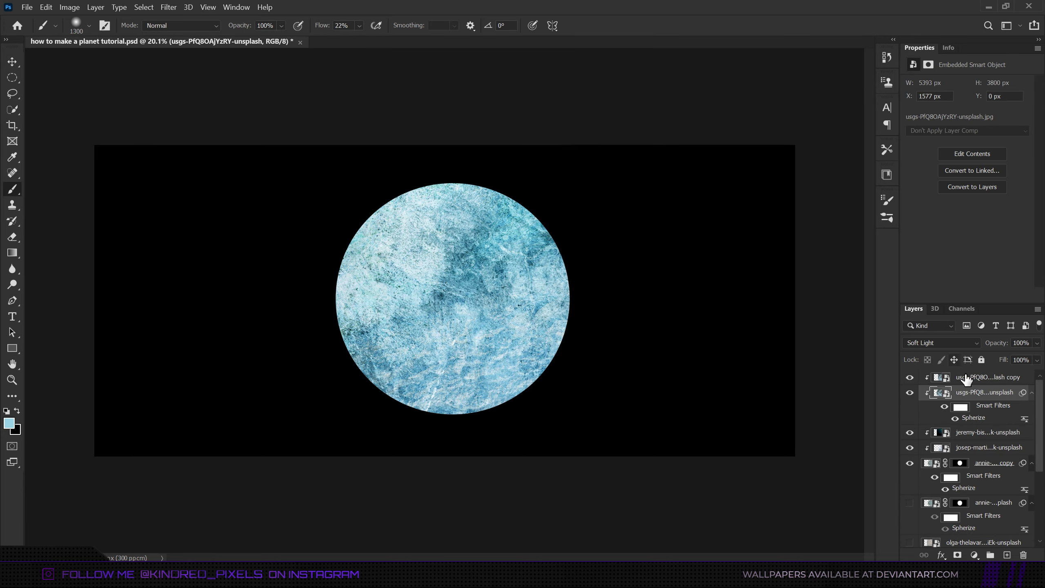
# Apply the same Spherize filter to the usgs-PfQ8OAjYzRY-unsplash copy layer
pyautogui.click(168, 7)
pyautogui.click(183, 19)
pyautogui.click(780, 160)
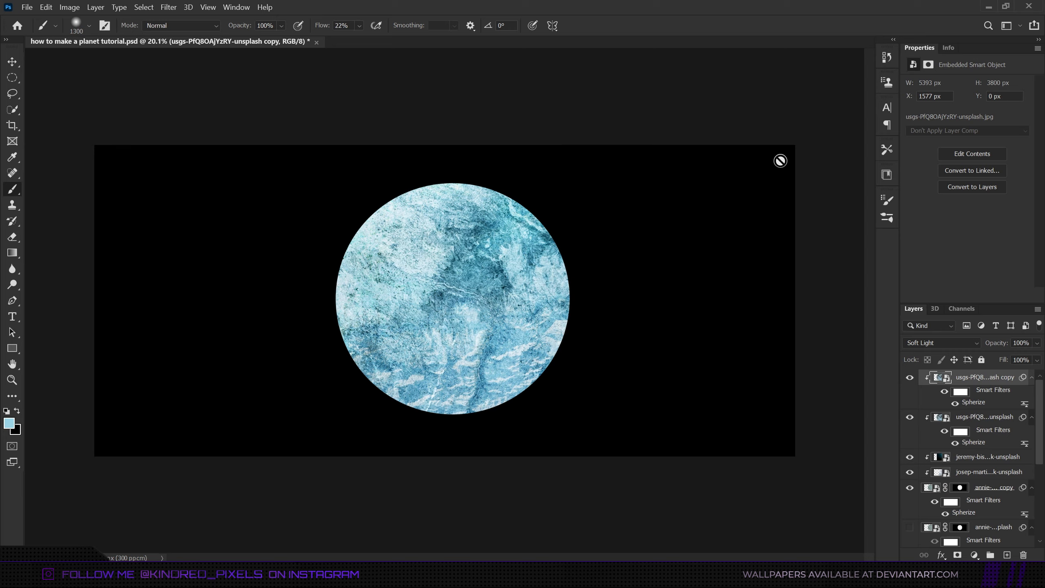
# Apply the same Spherize filter to the clipped dark blue cloud texture layer
pyautogui.click(983, 456)
pyautogui.scroll(1, 536, 334)
pyautogui.click(169, 7)
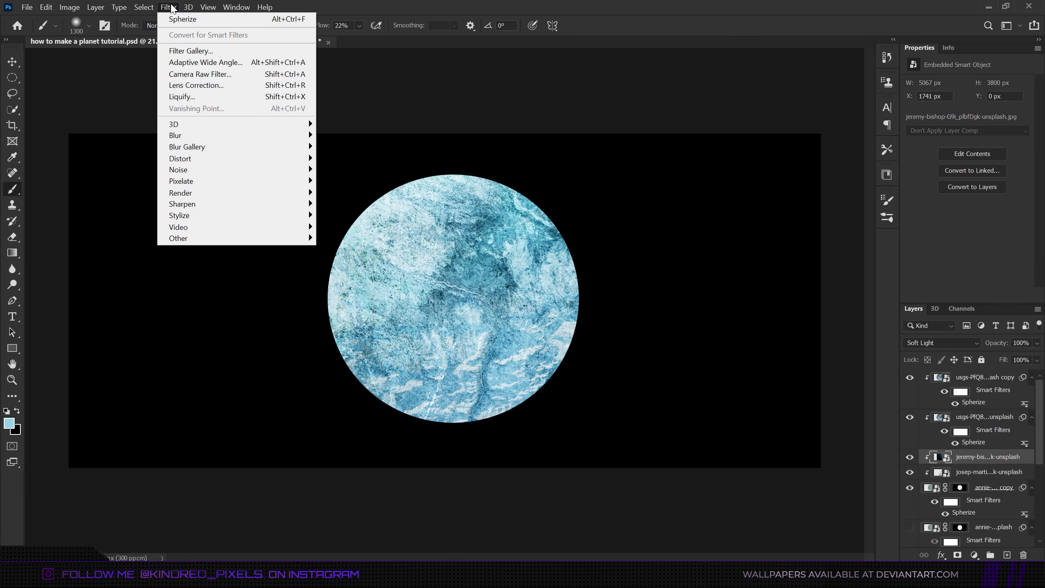
pyautogui.click(182, 19)
pyautogui.click(781, 161)
# Apply the same Spherize filter to the clipped white texture layer in Overlay mode
pyautogui.scroll(-1, 446, 294)
pyautogui.click(987, 495)
pyautogui.click(169, 7)
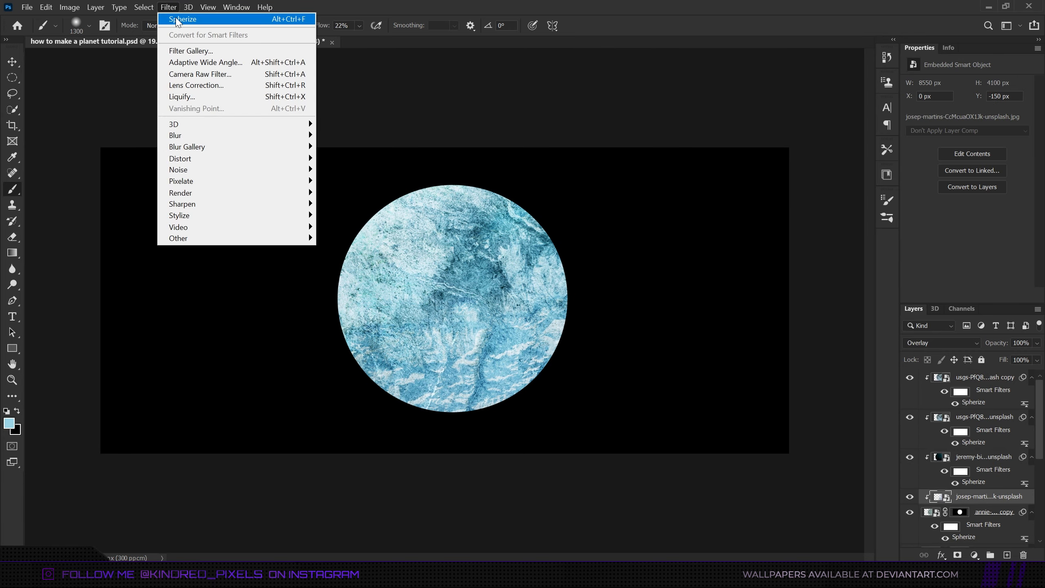
pyautogui.click(182, 19)
pyautogui.click(781, 160)
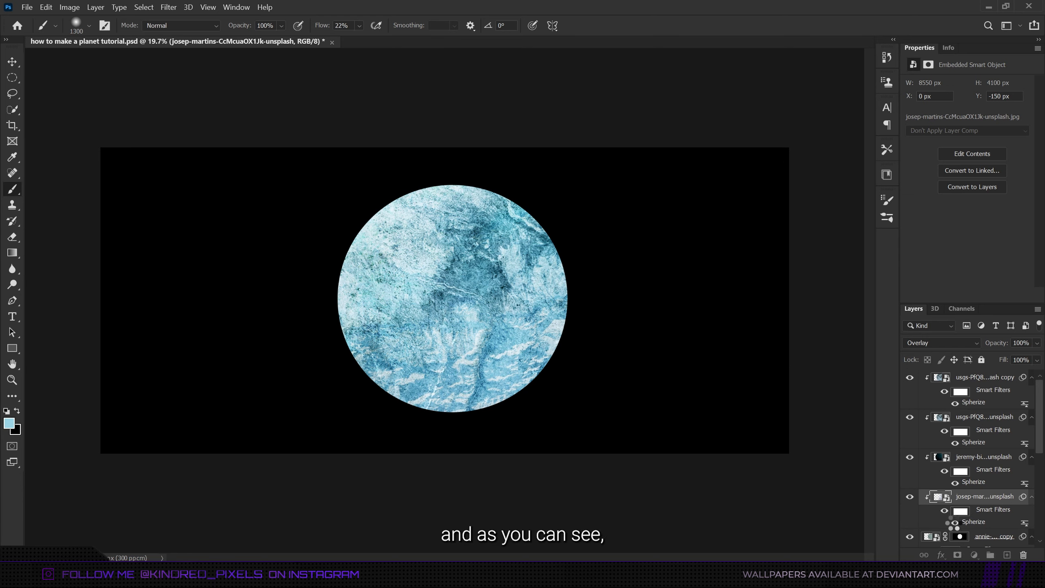
# Turn off the Spherize smart filter on the white texture layer
pyautogui.click(954, 523)
pyautogui.click(954, 524)
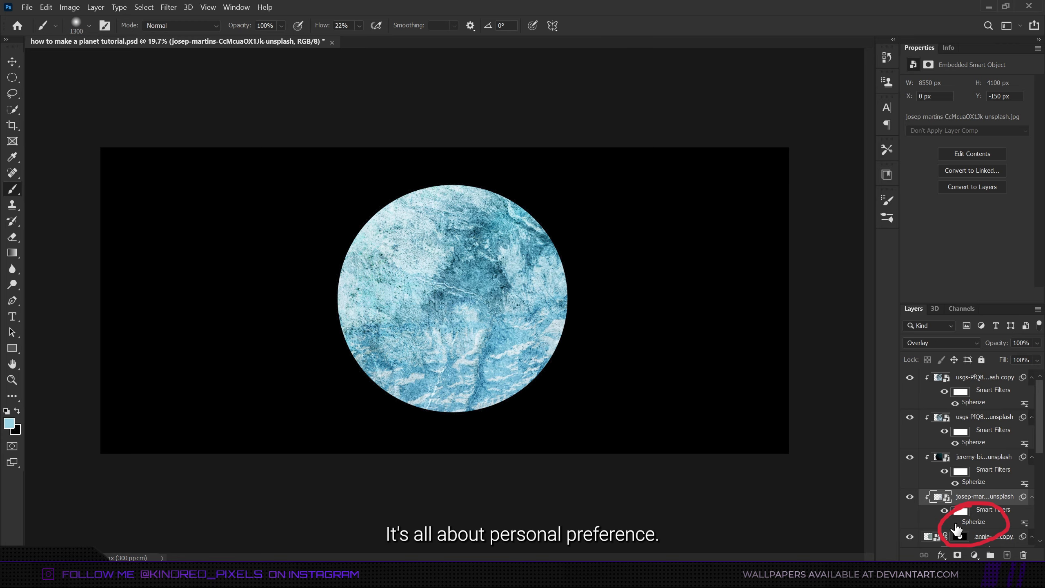
pyautogui.scroll(-2, 558, 338)
pyautogui.scroll(3, 558, 338)
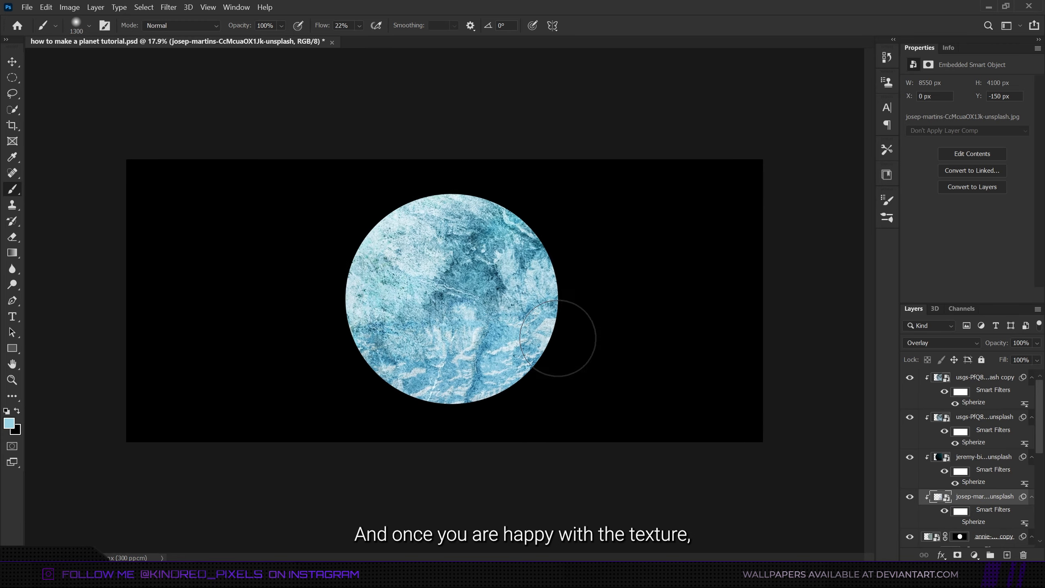
# Add a new empty layer directly below the visible concrete base copy
pyautogui.scroll(1, 557, 338)
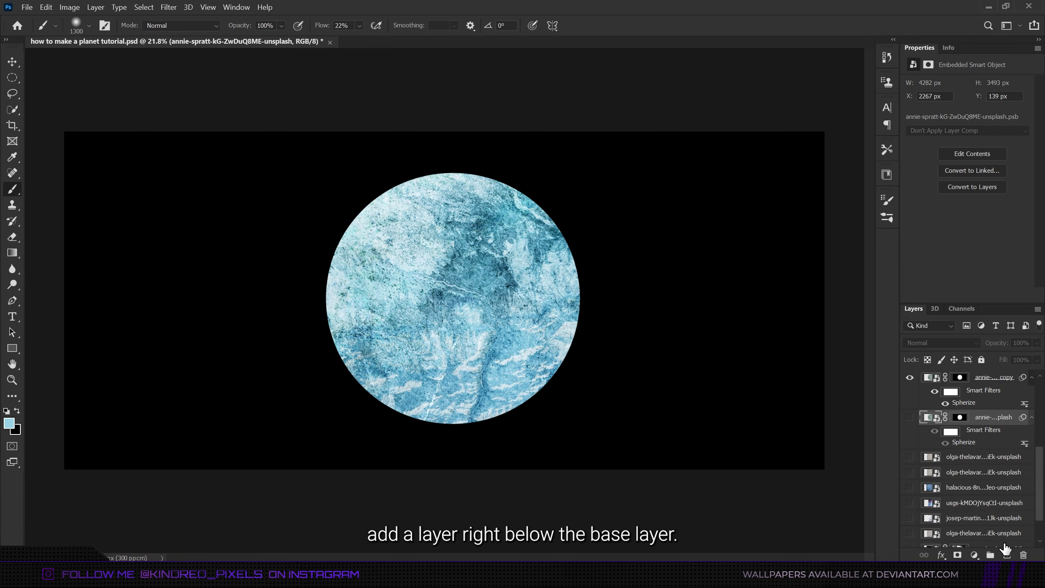
pyautogui.click(1006, 553)
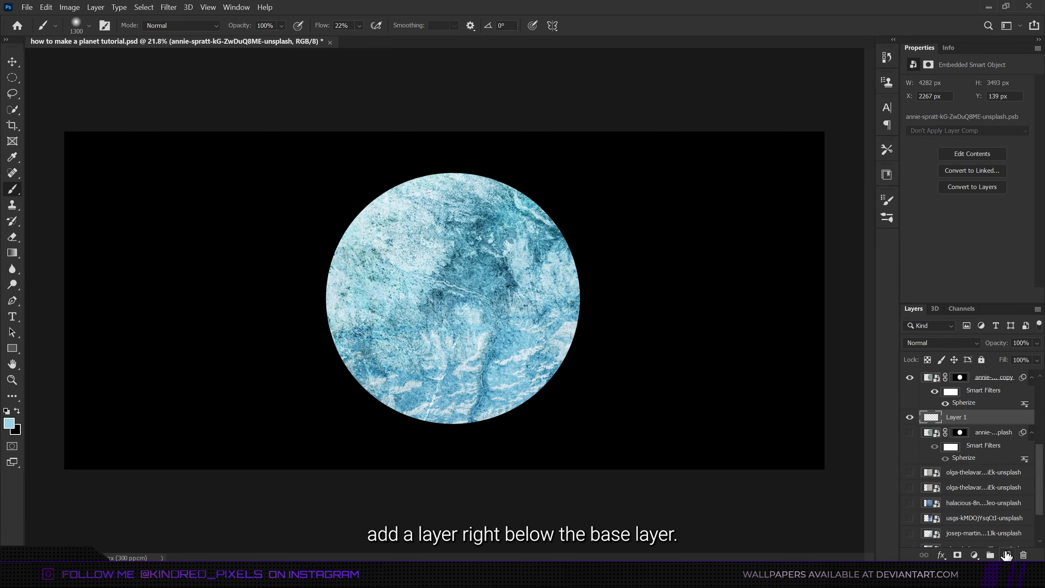
# Load the base copy's circular mask as a selection and fill it with black on the empty layer beneath
pyautogui.click(959, 378)
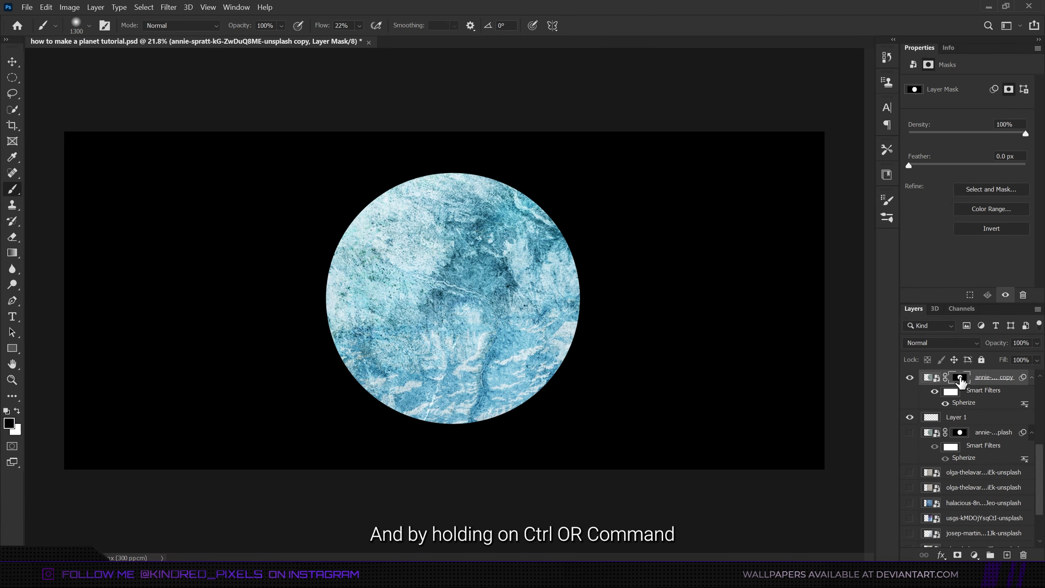
pyautogui.keyDown('ctrl'); pyautogui.click(960, 377); pyautogui.keyUp('ctrl')
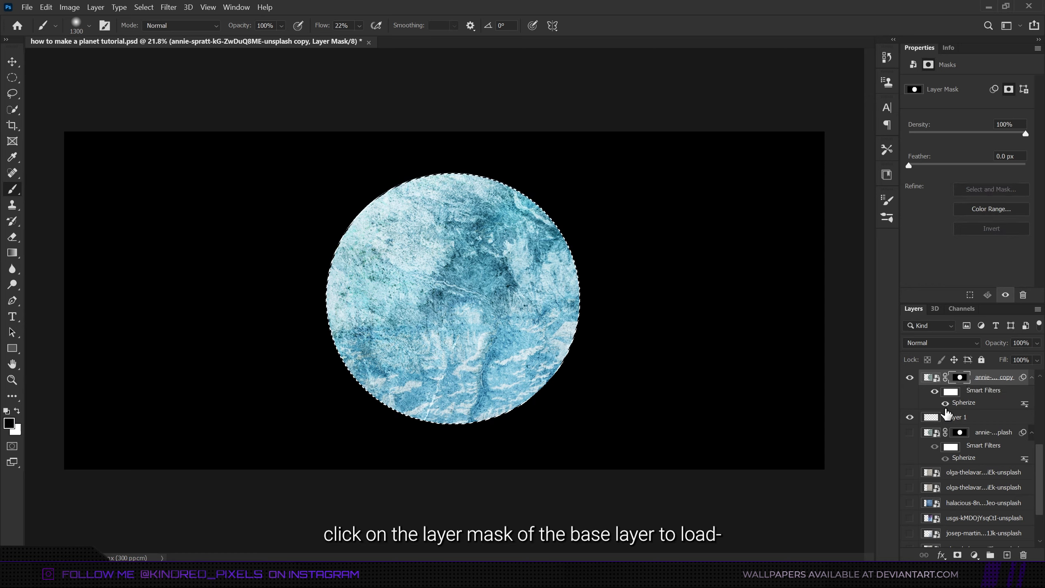
pyautogui.click(930, 422)
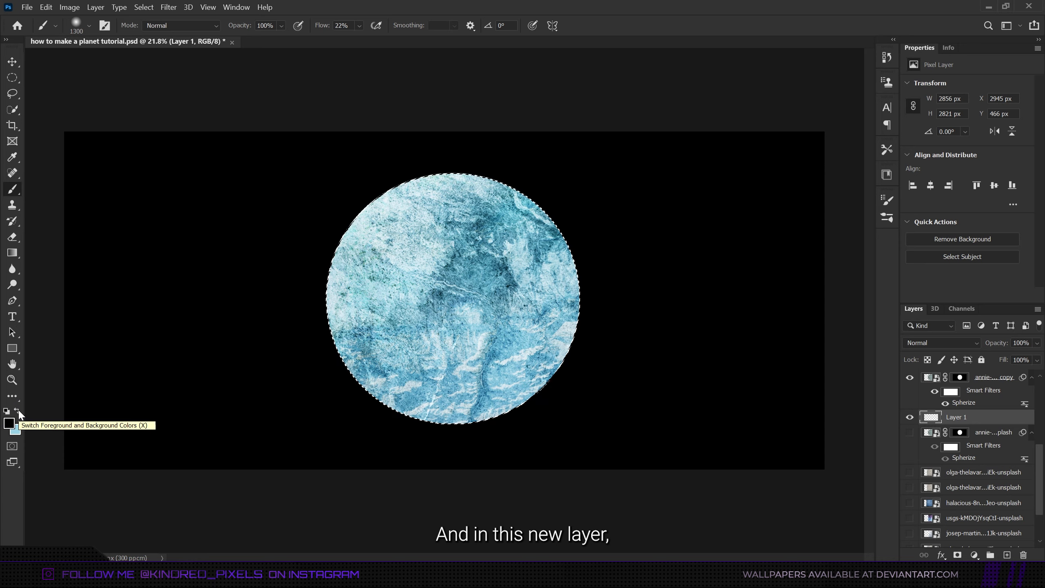
pyautogui.click(17, 409)
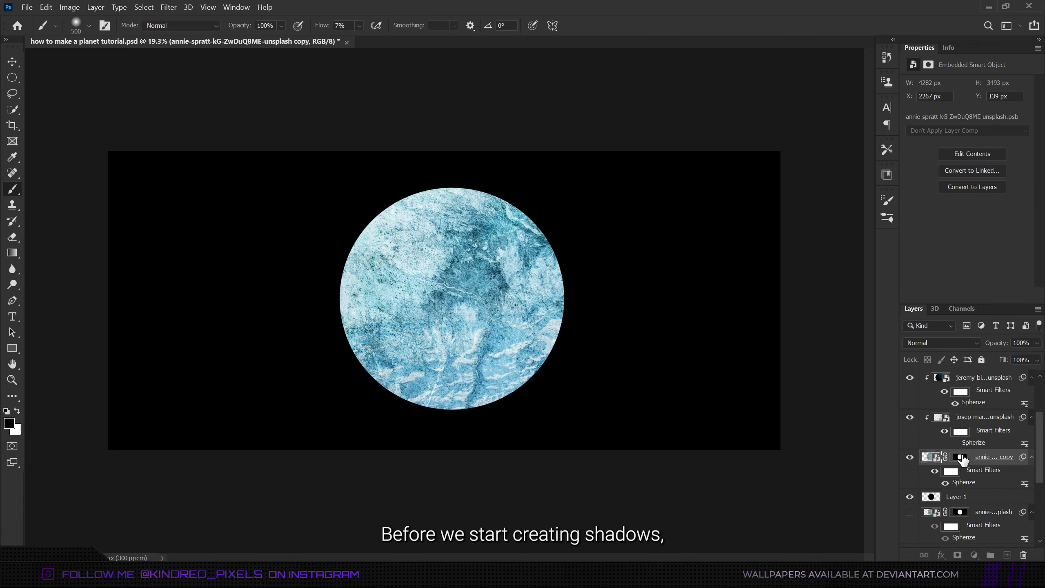
# Copy the base's masked circular area onto a new layer and hide the original base copy
pyautogui.click(963, 458)
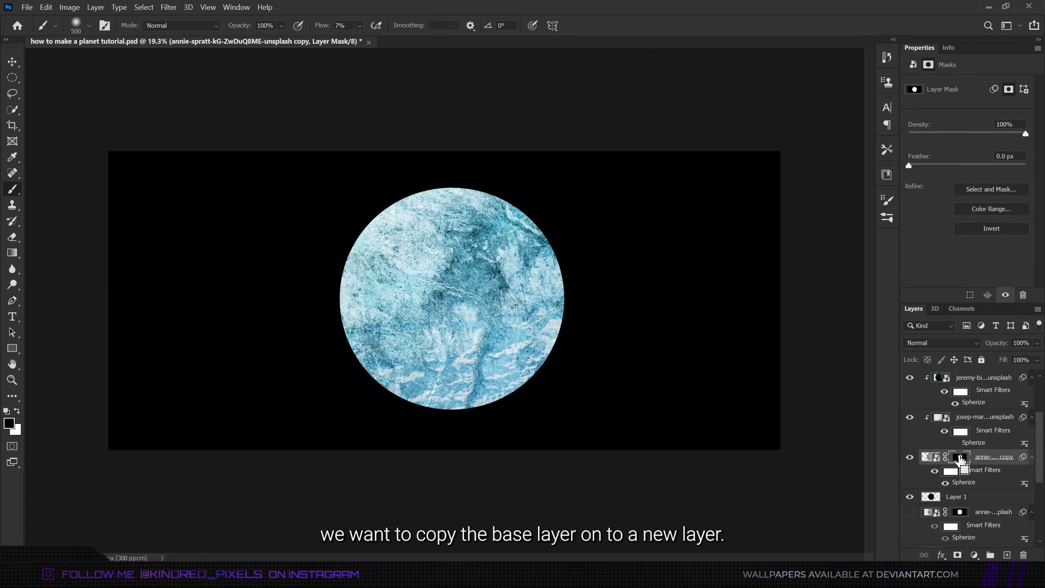
pyautogui.keyDown('ctrl'); pyautogui.click(960, 456); pyautogui.keyUp('ctrl')
pyautogui.click(931, 457)
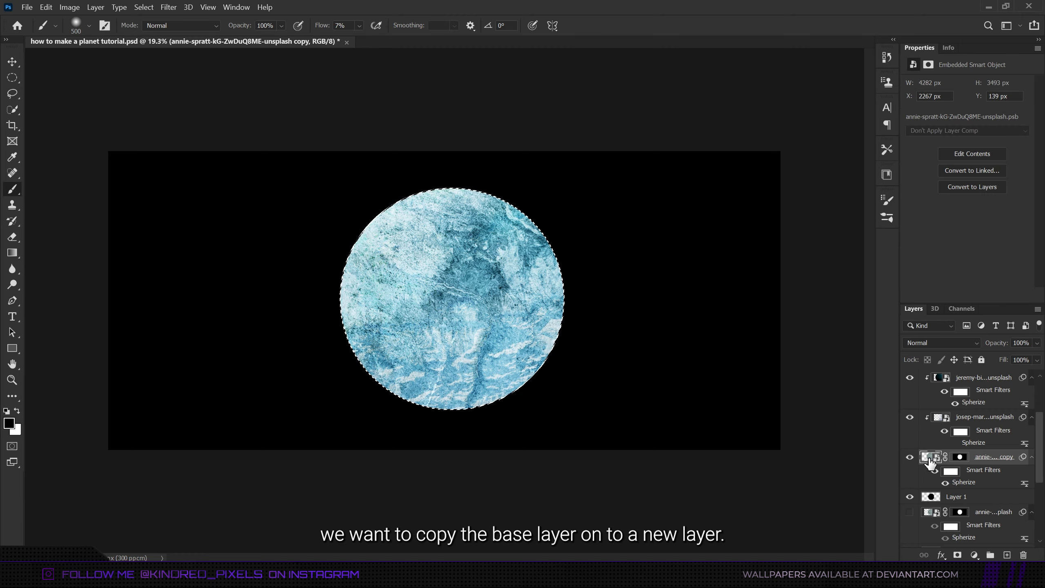
pyautogui.hotkey('ctrl', 'j')
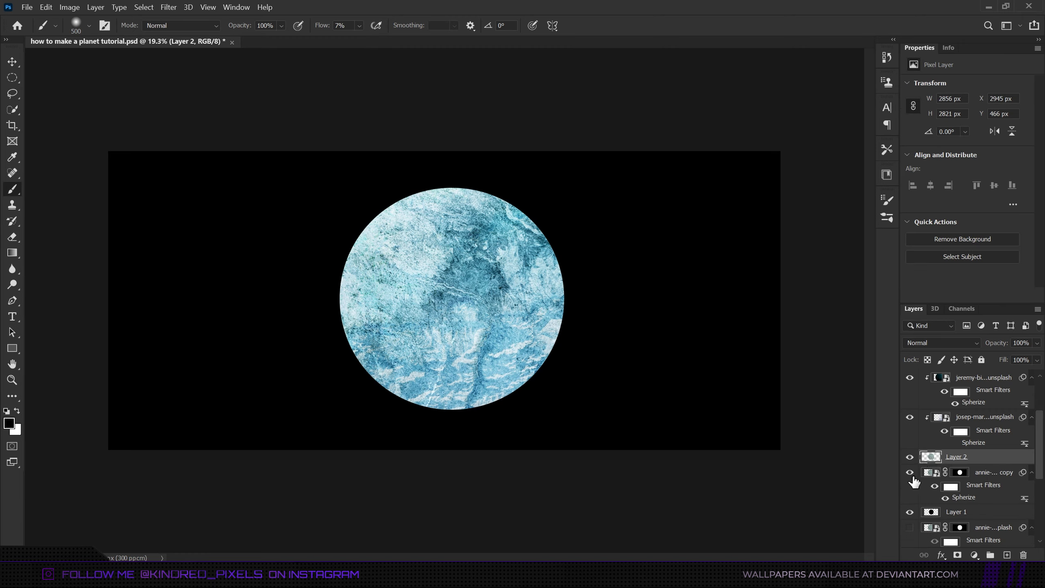
pyautogui.click(909, 456)
pyautogui.click(910, 457)
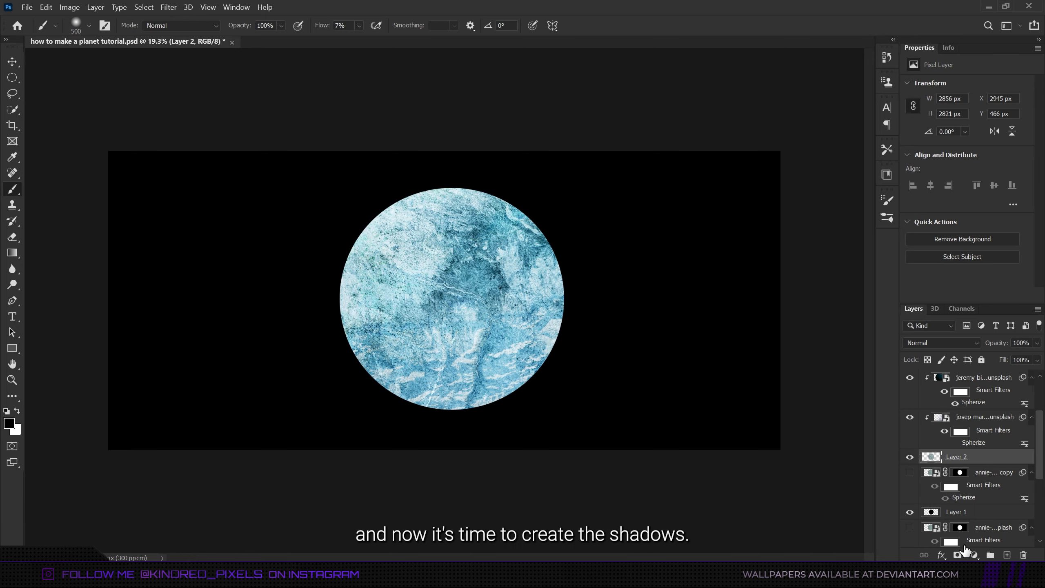
# Add a mask to the copied base layer and shade the planet's right side with a soft black brush at 7% and 3% flow
pyautogui.click(957, 555)
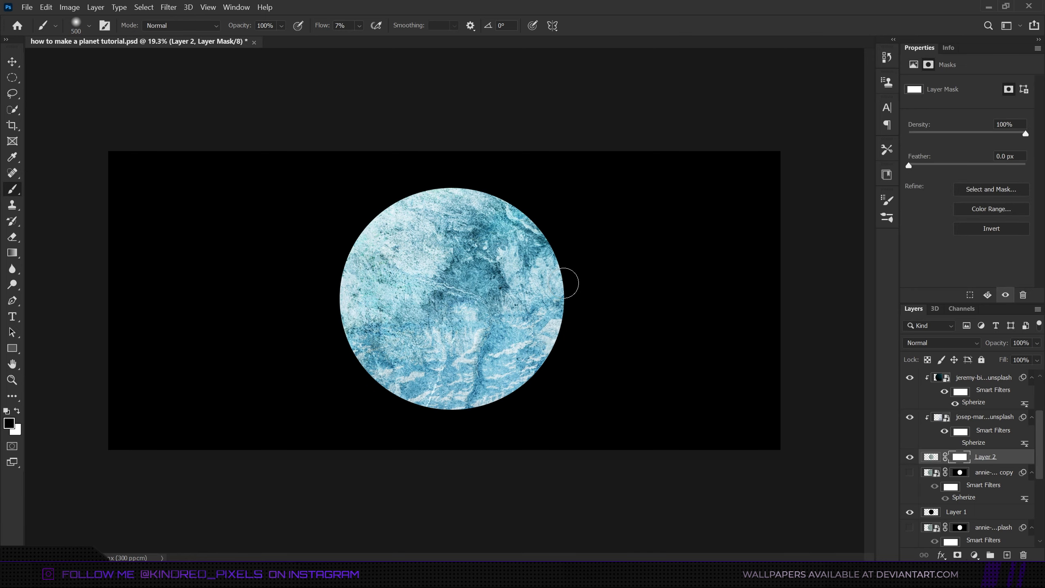
pyautogui.scroll(3, 566, 284)
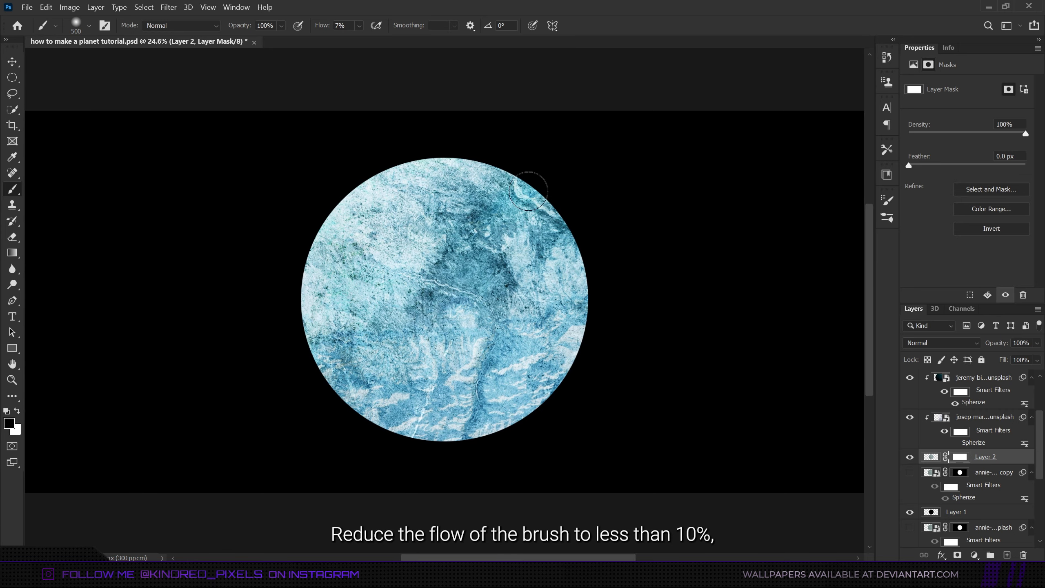
pyautogui.moveTo(523, 187)
pyautogui.mouseDown()
pyautogui.moveTo(556, 219)
pyautogui.moveTo(548, 223)
pyautogui.moveTo(566, 250)
pyautogui.moveTo(554, 207)
pyautogui.moveTo(595, 390)
pyautogui.moveTo(565, 236)
pyautogui.moveTo(539, 405)
pyautogui.mouseUp()
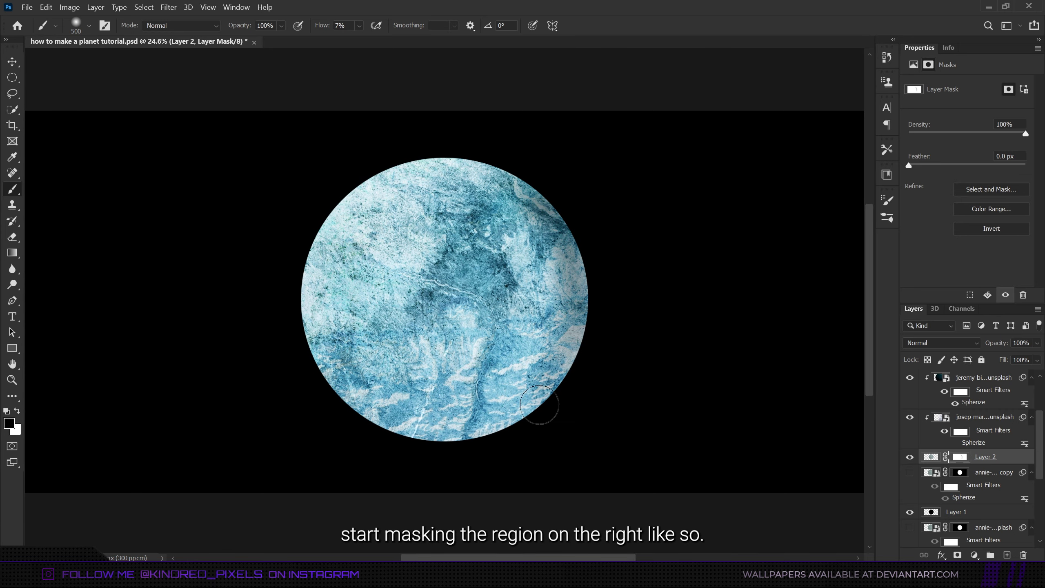
pyautogui.moveTo(478, 434)
pyautogui.mouseDown()
pyautogui.moveTo(528, 444)
pyautogui.moveTo(457, 446)
pyautogui.moveTo(601, 399)
pyautogui.moveTo(586, 395)
pyautogui.moveTo(558, 347)
pyautogui.moveTo(601, 317)
pyautogui.moveTo(546, 369)
pyautogui.moveTo(589, 280)
pyautogui.moveTo(540, 284)
pyautogui.mouseUp()
pyautogui.moveTo(321, 27); pyautogui.dragTo(318, 26)
pyautogui.moveTo(501, 168)
pyautogui.mouseDown()
pyautogui.moveTo(493, 314)
pyautogui.moveTo(493, 462)
pyautogui.moveTo(548, 338)
pyautogui.moveTo(582, 418)
pyautogui.moveTo(588, 247)
pyautogui.moveTo(521, 176)
pyautogui.moveTo(553, 241)
pyautogui.moveTo(538, 429)
pyautogui.moveTo(548, 386)
pyautogui.moveTo(510, 222)
pyautogui.moveTo(497, 224)
pyautogui.moveTo(564, 309)
pyautogui.moveTo(516, 446)
pyautogui.moveTo(525, 184)
pyautogui.moveTo(507, 154)
pyautogui.mouseUp()
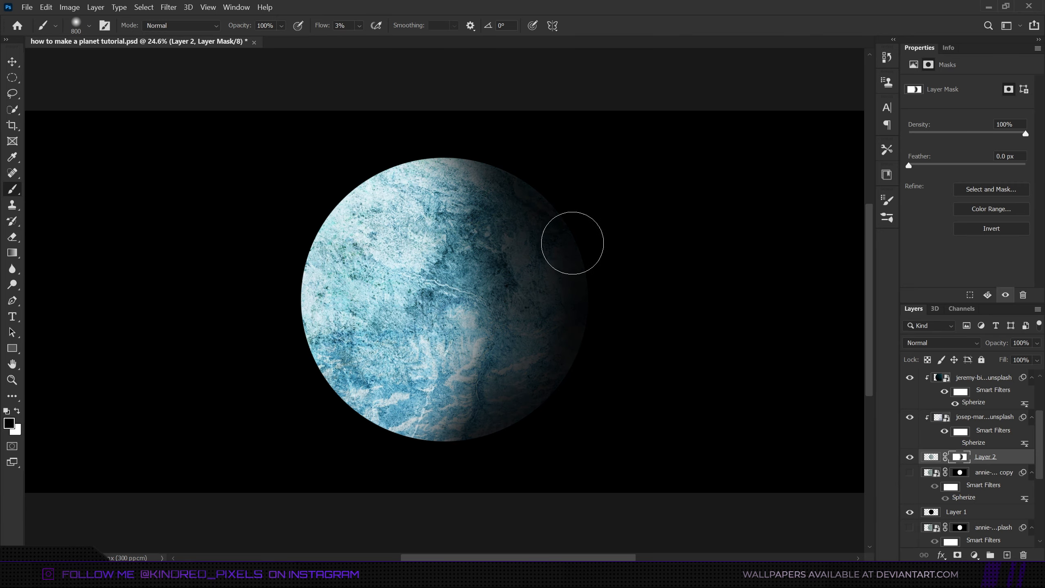
pyautogui.scroll(-1, 535, 369)
pyautogui.scroll(1, 532, 366)
pyautogui.scroll(-1, 531, 366)
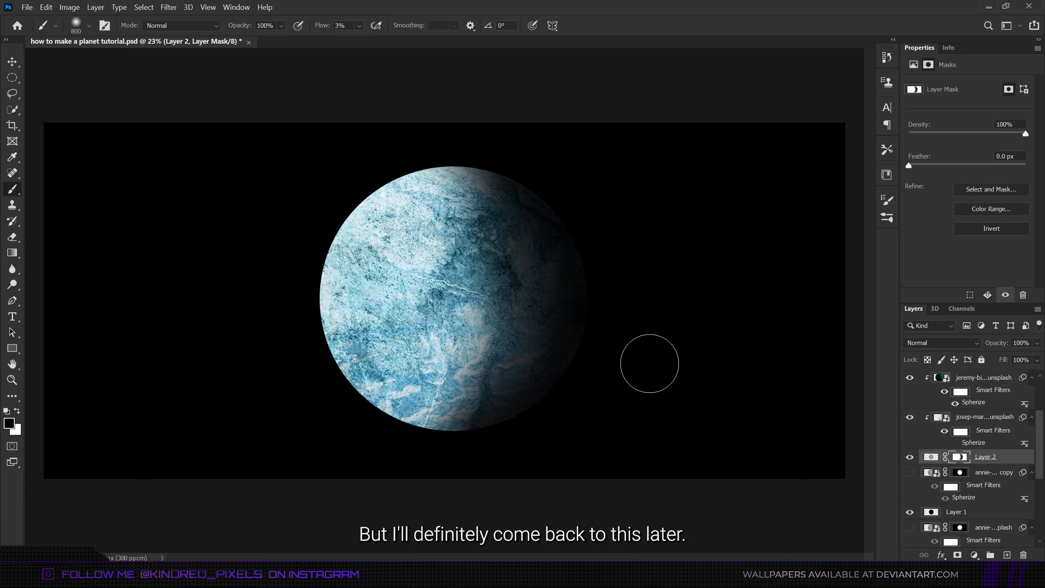
# Add a new layer directly above the black circle layer and sample a dark blue shade from the planet as foreground color
pyautogui.scroll(-4, 991, 482)
pyautogui.scroll(4, 957, 449)
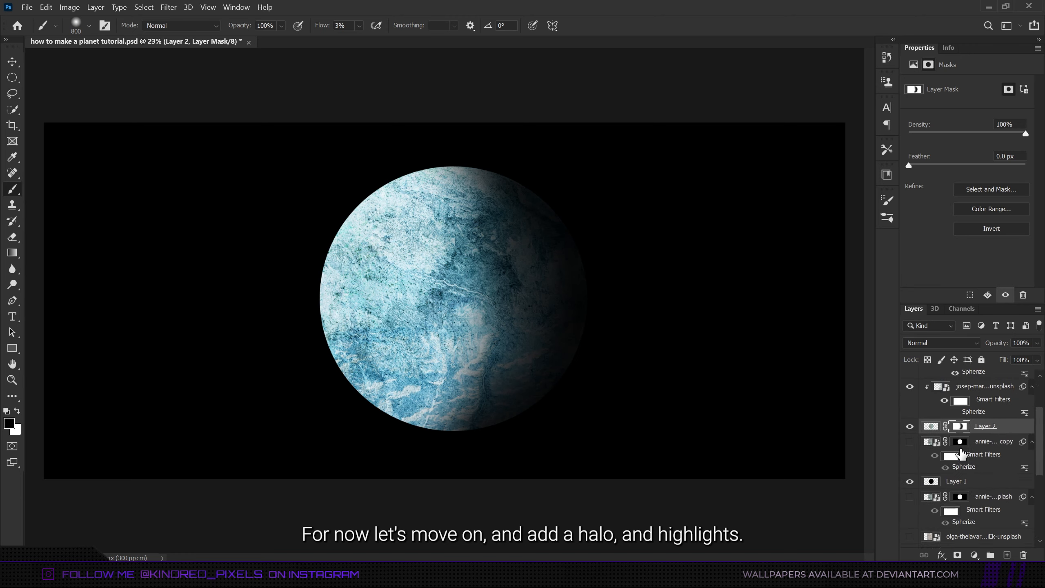
pyautogui.scroll(-2, 961, 453)
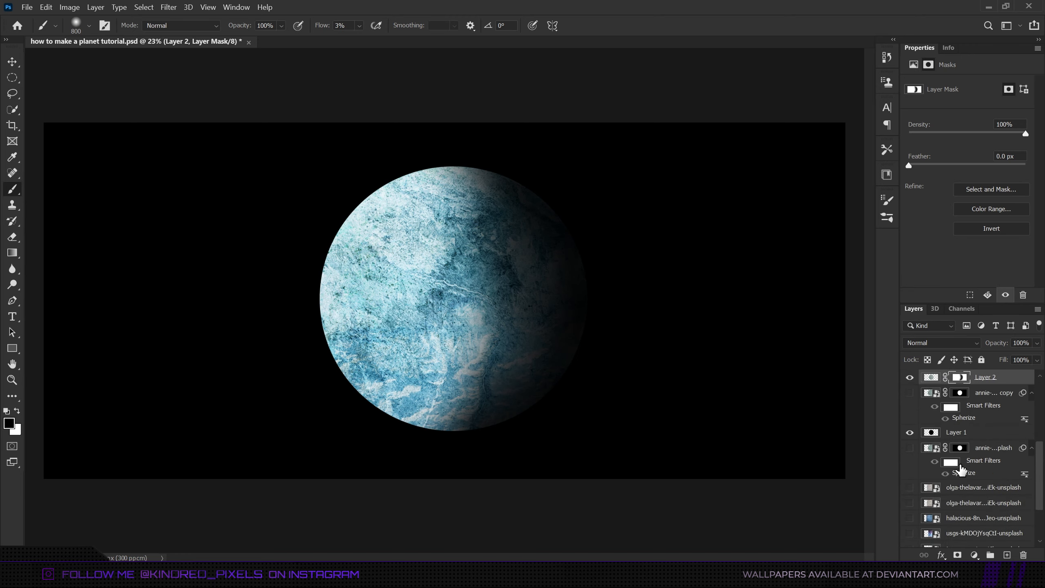
pyautogui.click(956, 433)
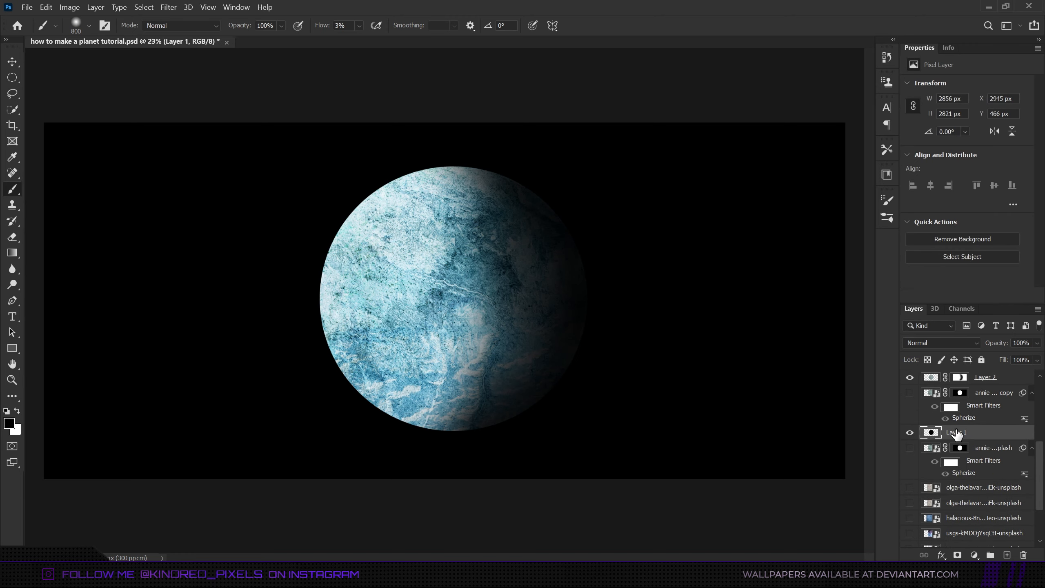
pyautogui.click(1007, 555)
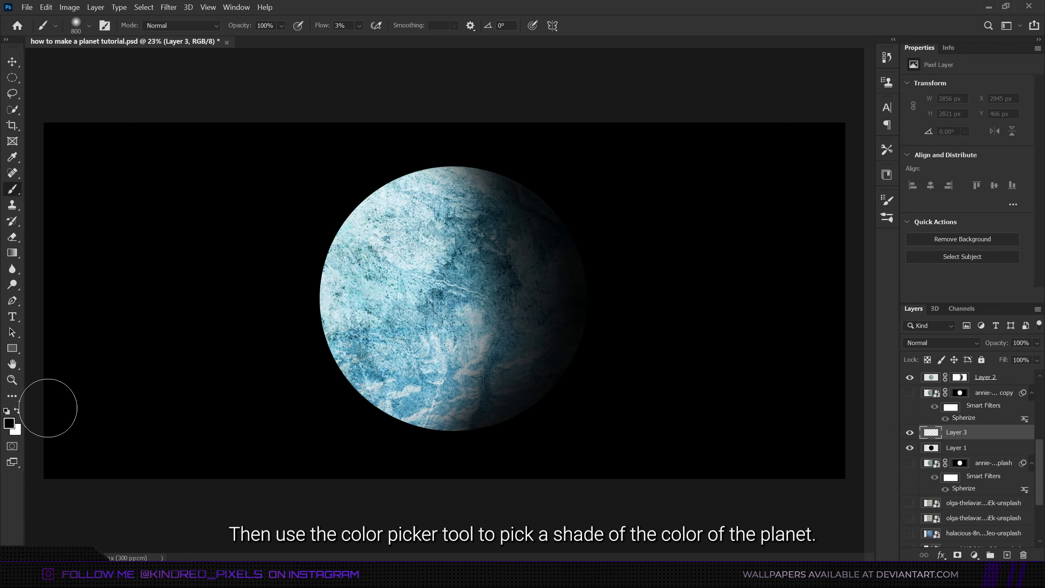
pyautogui.keyDown('alt'); pyautogui.click(458, 235); pyautogui.keyUp('alt')
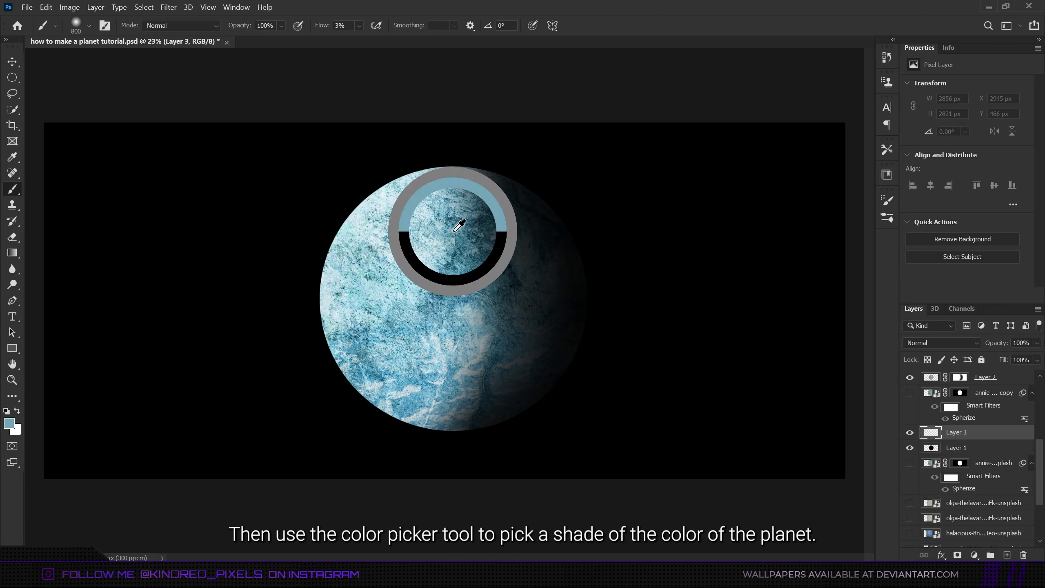
pyautogui.keyDown('alt'); pyautogui.click(462, 251); pyautogui.keyUp('alt')
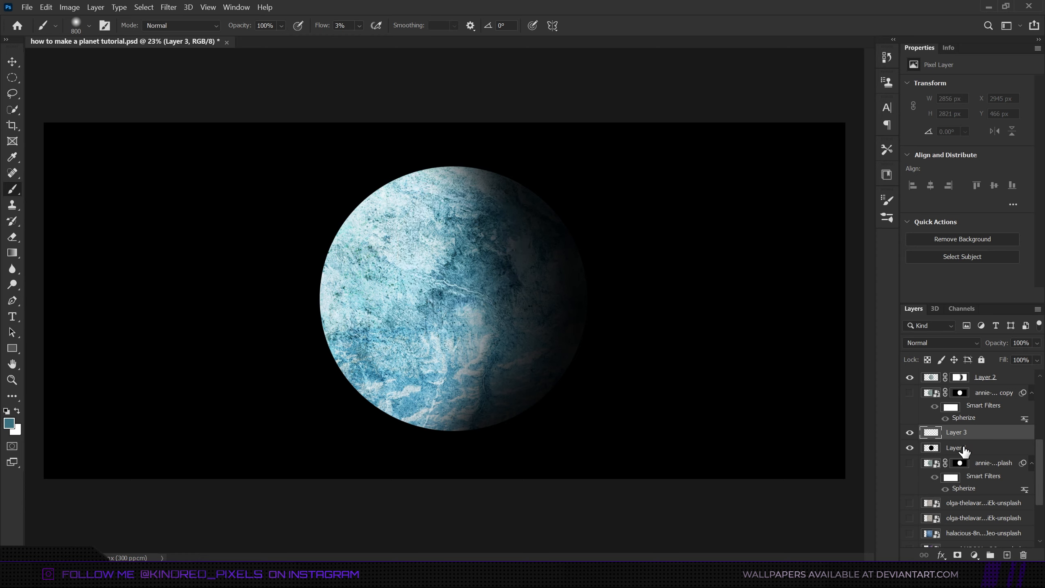
# Load the planet's circular outline as a selection, fill it with the sampled blue on the new layer, and deselect
pyautogui.click(933, 377)
pyautogui.keyDown('ctrl'); pyautogui.click(932, 377); pyautogui.keyUp('ctrl')
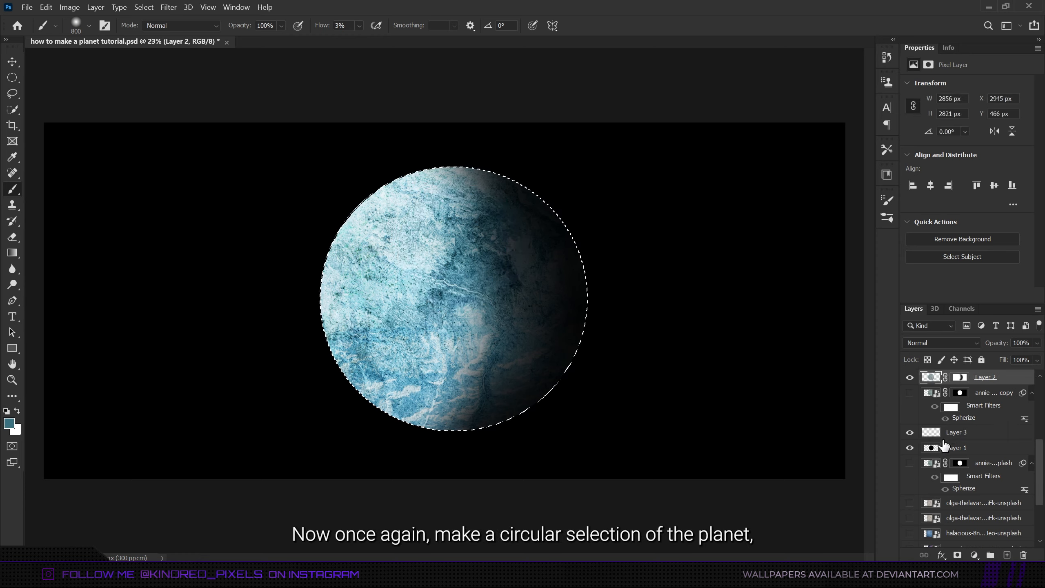
pyautogui.click(936, 435)
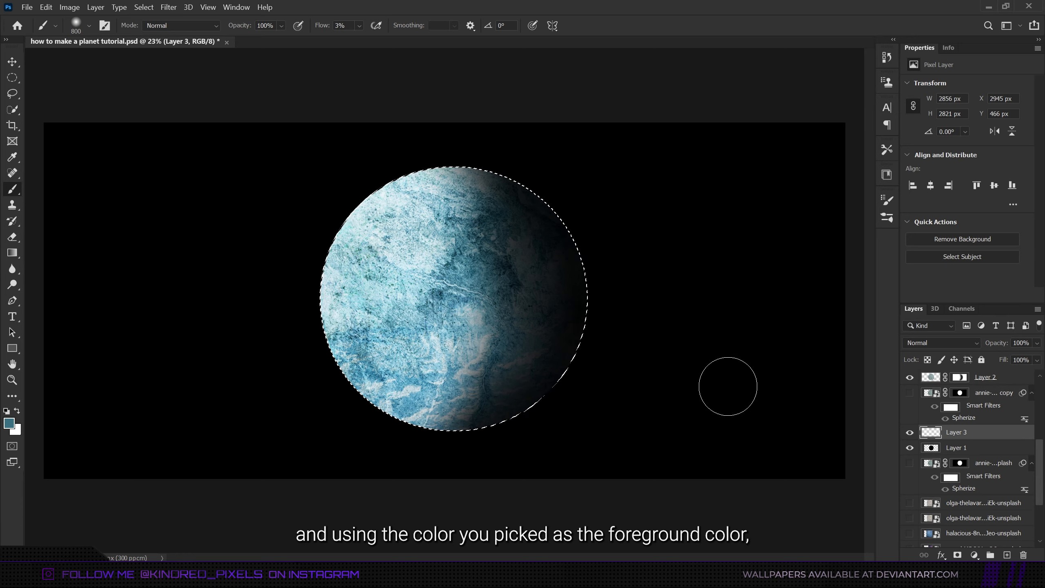
pyautogui.hotkey('alt', 'BackSpace')
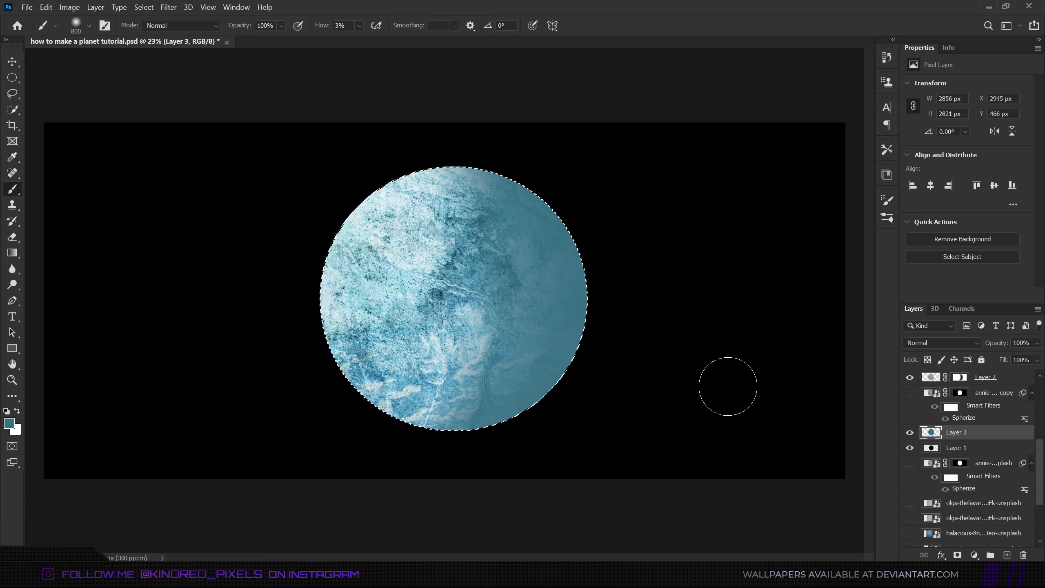
pyautogui.hotkey('ctrl', 'd')
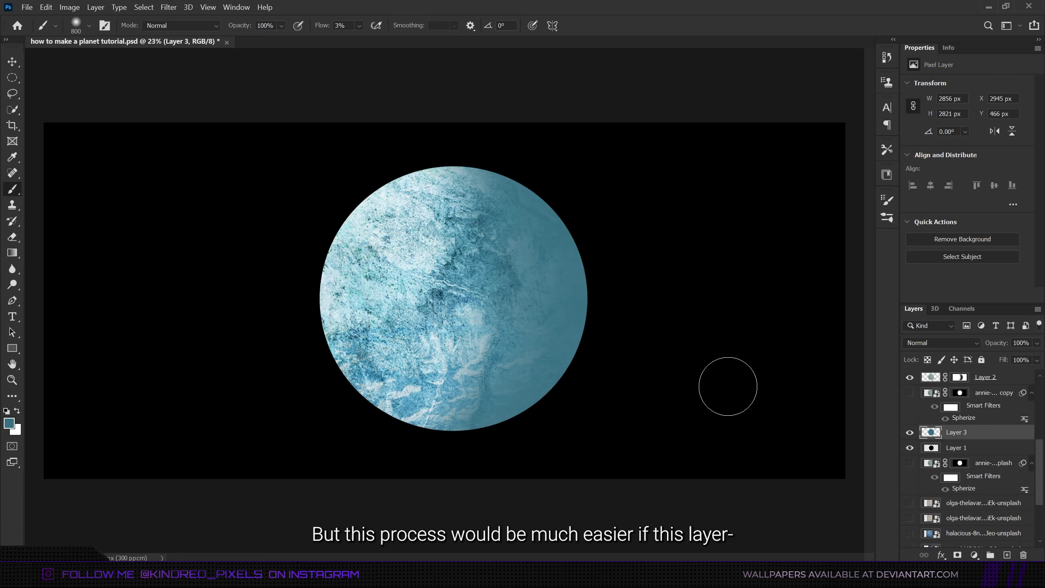
# Move the blue circle layer below the black circle layer and convert it to a smart object
pyautogui.moveTo(965, 433); pyautogui.dragTo(961, 452)
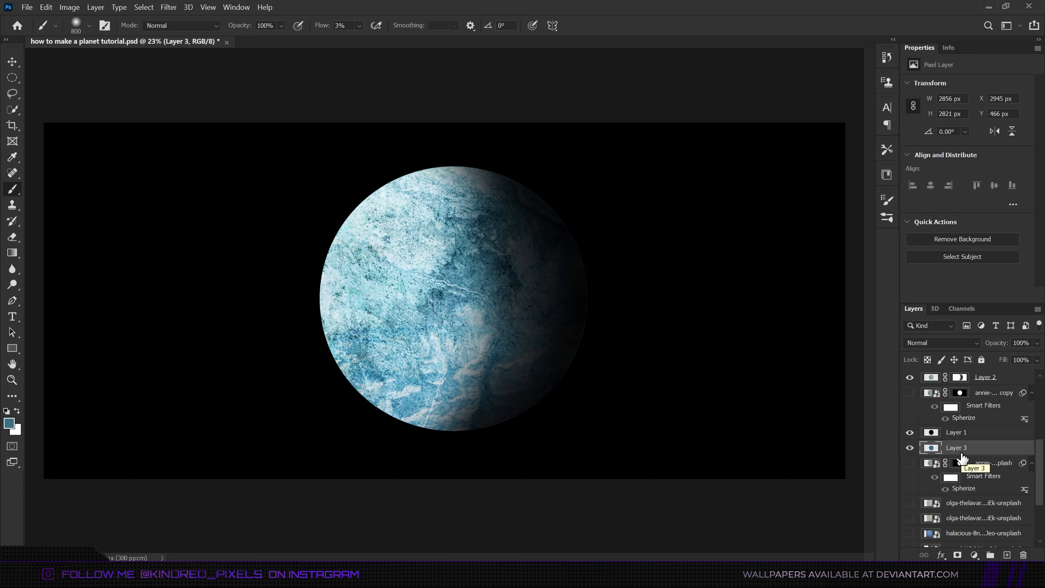
pyautogui.rightClick(962, 451)
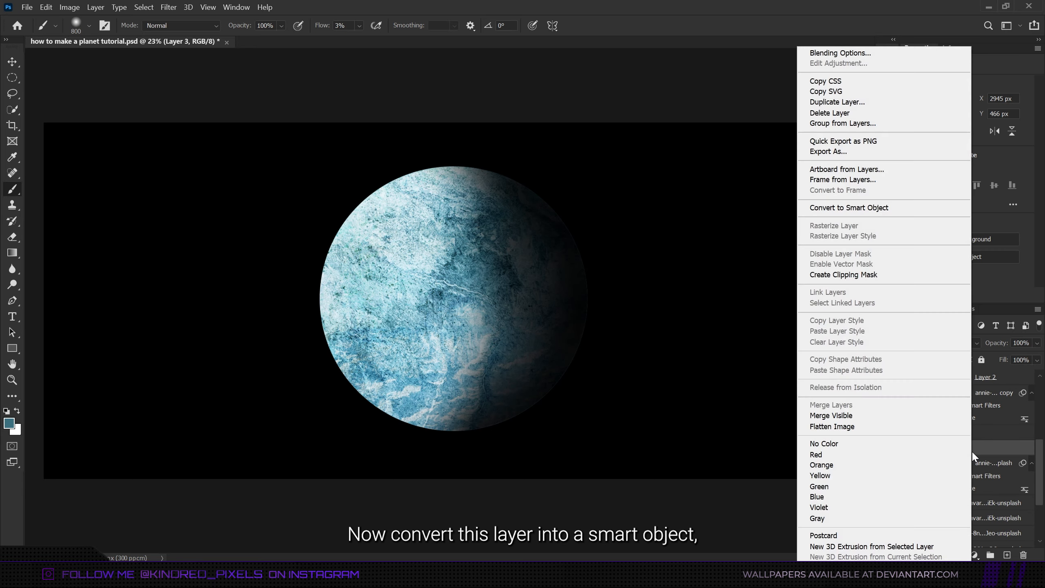
pyautogui.click(904, 207)
# Apply a Gaussian Blur to the blue circle smart object, with a radius large enough to form a halo around the planet
pyautogui.click(168, 7)
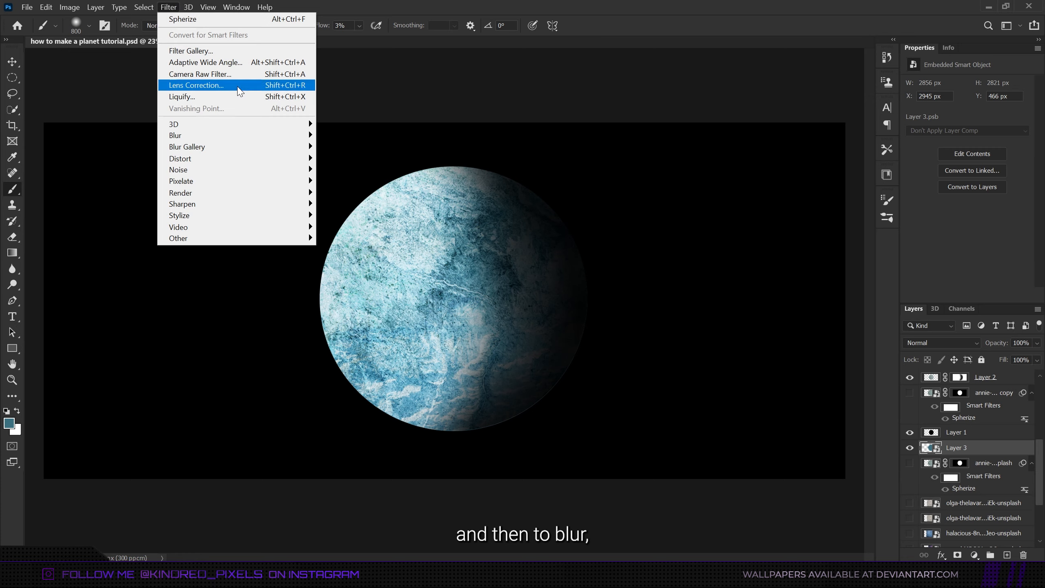
pyautogui.moveTo(260, 142)
pyautogui.click(349, 181)
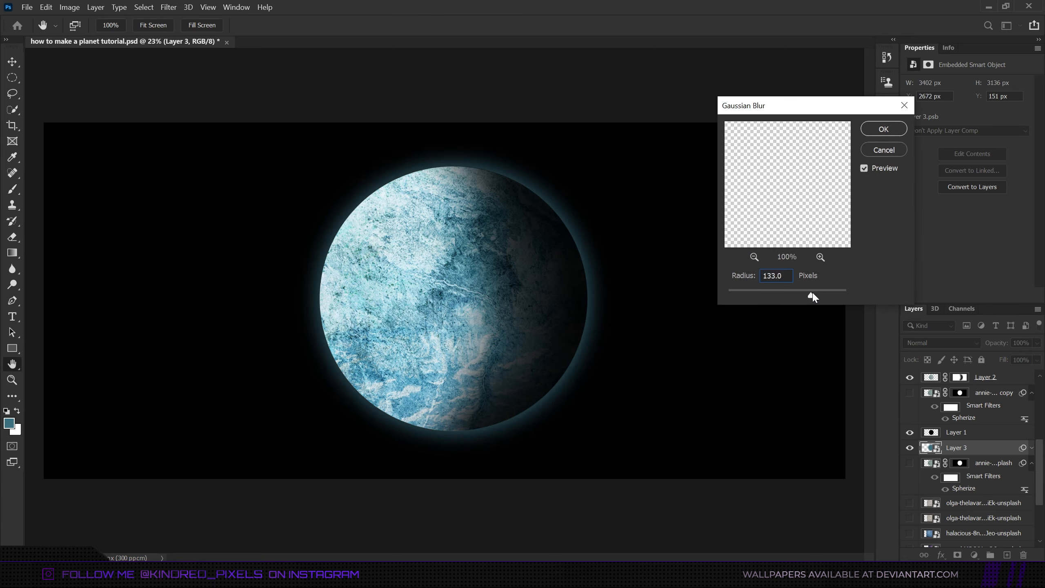
pyautogui.moveTo(820, 295); pyautogui.dragTo(818, 295)
pyautogui.click(879, 131)
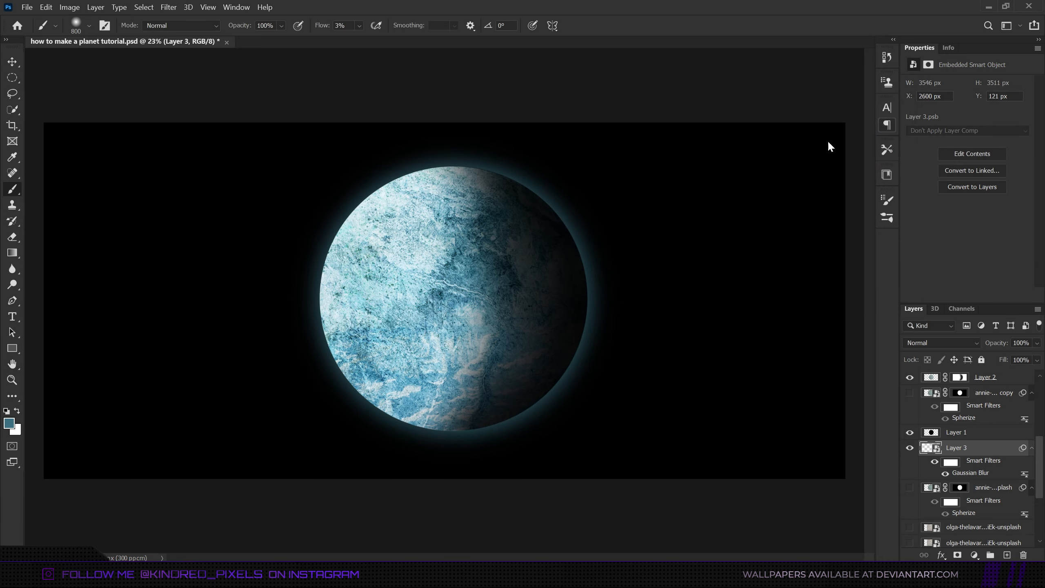
# Add a mask to the halo layer and paint out the glow along the planet's shadowed right side using a soft black low-flow brush
pyautogui.scroll(5, 391, 260)
pyautogui.scroll(-4, 391, 260)
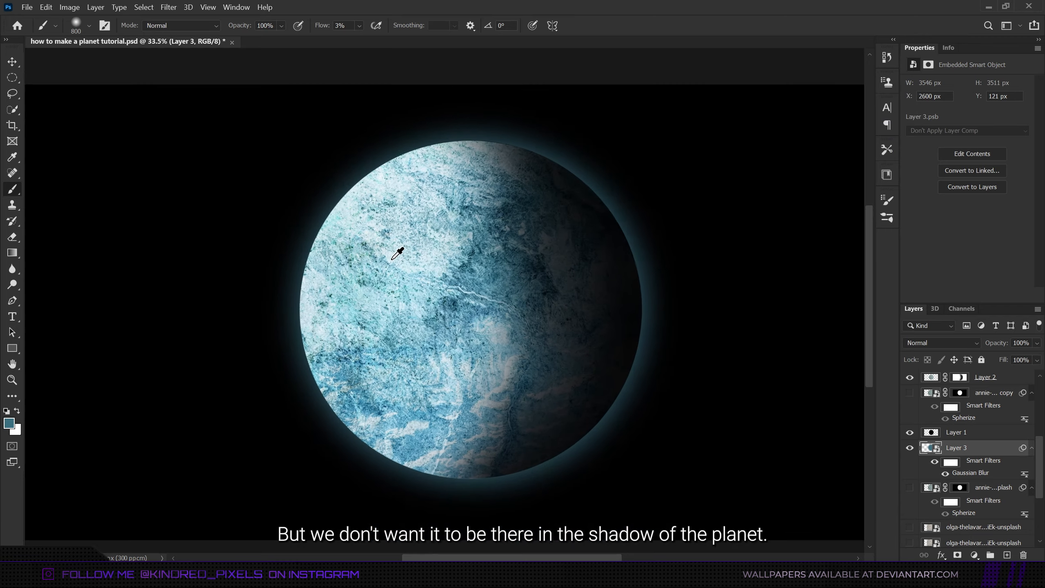
pyautogui.scroll(-2, 533, 306)
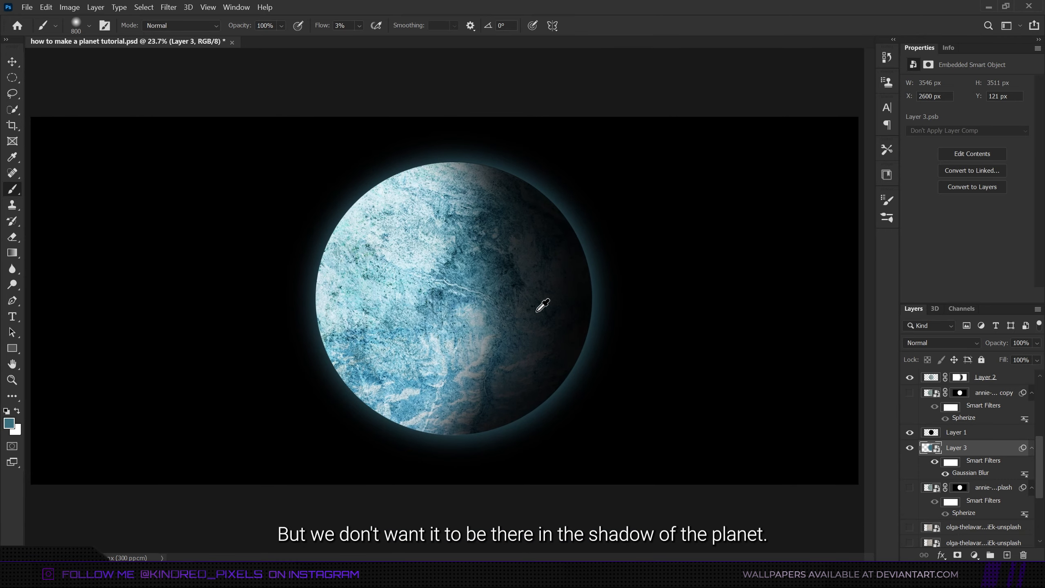
pyautogui.click(957, 554)
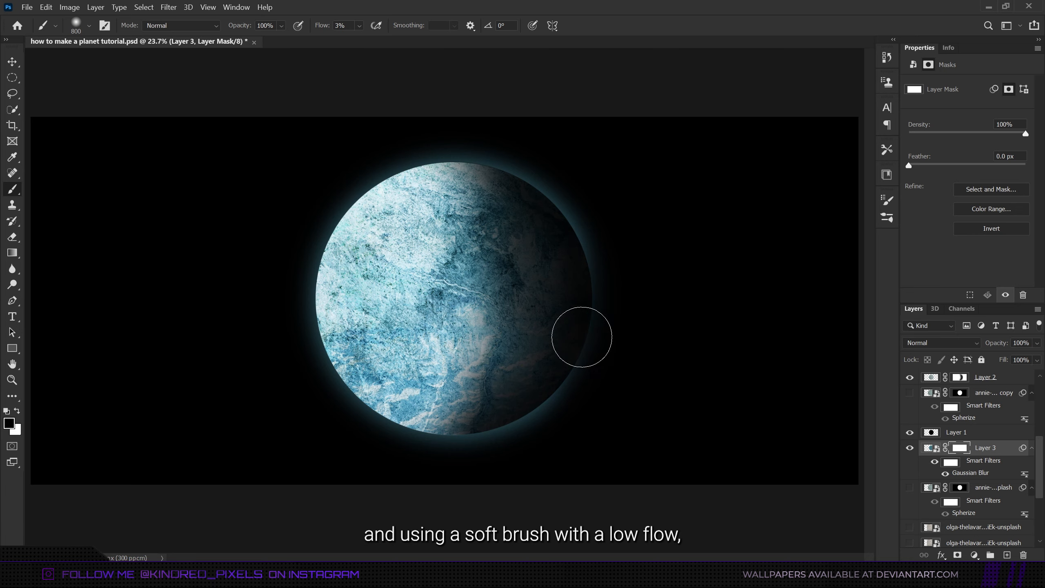
pyautogui.moveTo(582, 337)
pyautogui.mouseDown()
pyautogui.moveTo(597, 287)
pyautogui.moveTo(595, 326)
pyautogui.moveTo(524, 207)
pyautogui.mouseUp()
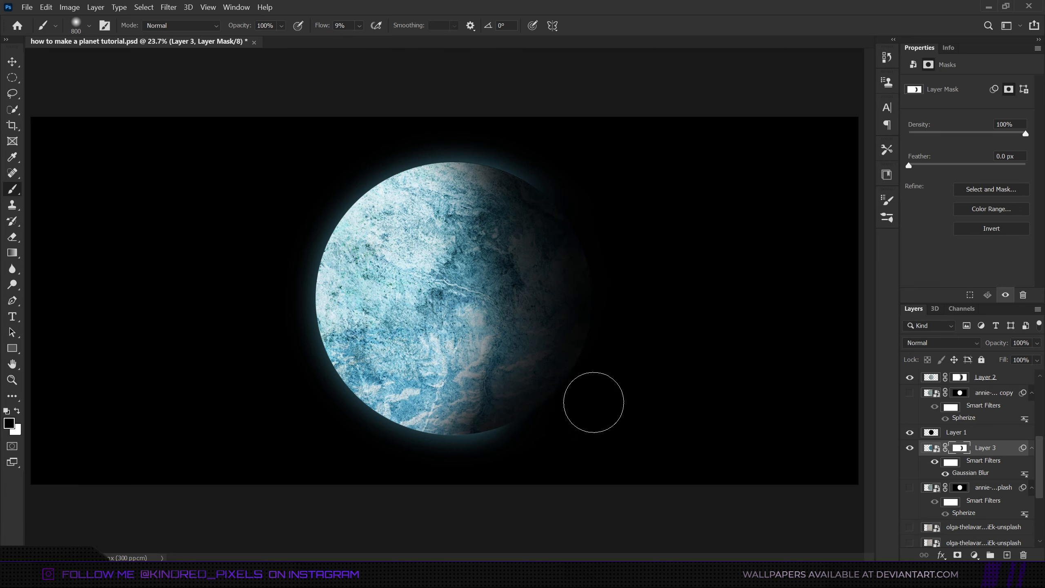
pyautogui.moveTo(594, 402)
pyautogui.mouseDown()
pyautogui.moveTo(553, 441)
pyautogui.moveTo(508, 458)
pyautogui.mouseUp()
pyautogui.moveTo(591, 164); pyautogui.dragTo(584, 217)
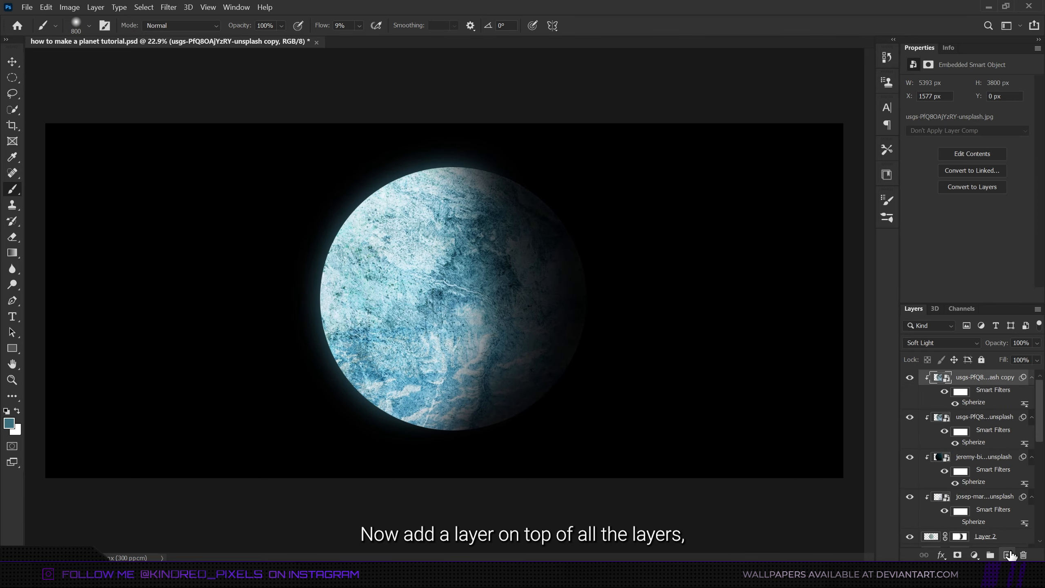
# Add a new layer on top of all the texture layers and clip it to the base layer
pyautogui.click(1007, 554)
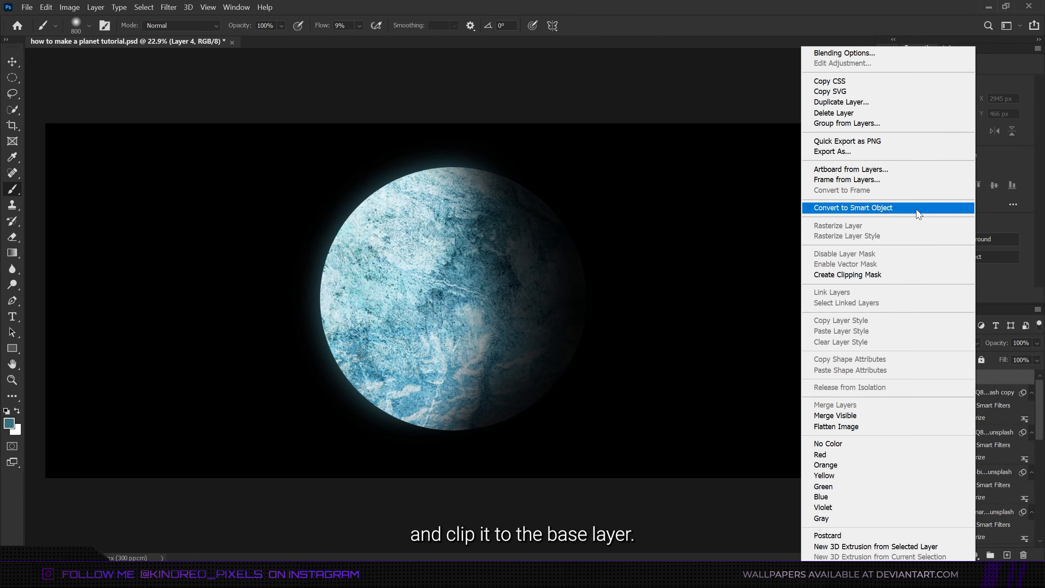
pyautogui.click(874, 274)
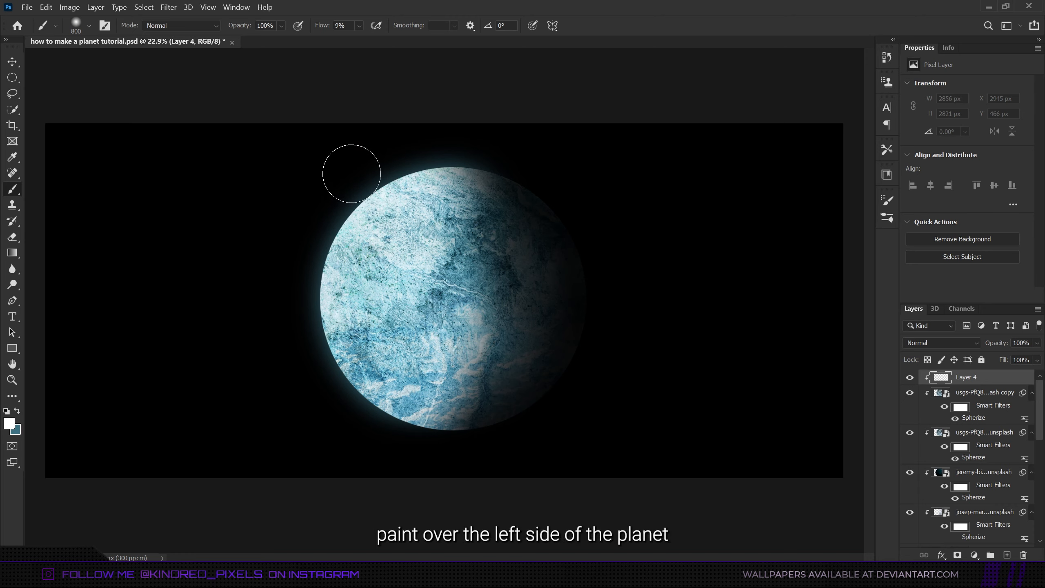
# Paint soft white highlights along the planet's lit left edge on the new clipped layer, reducing the brush to 400 px and 250 px
pyautogui.press('[')
pyautogui.press('[')
pyautogui.press('[')
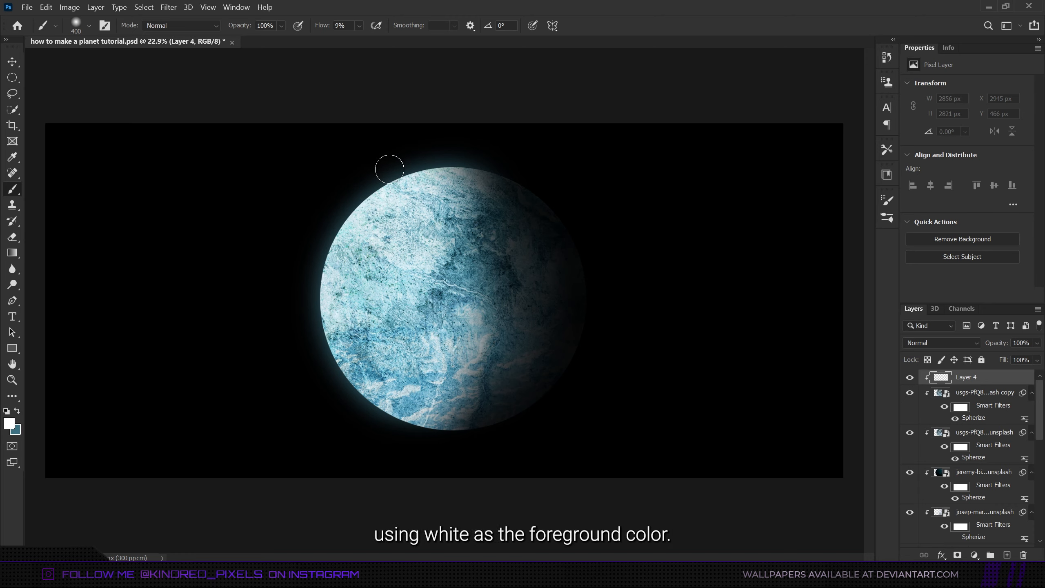
pyautogui.click(344, 203)
pyautogui.scroll(2, 344, 202)
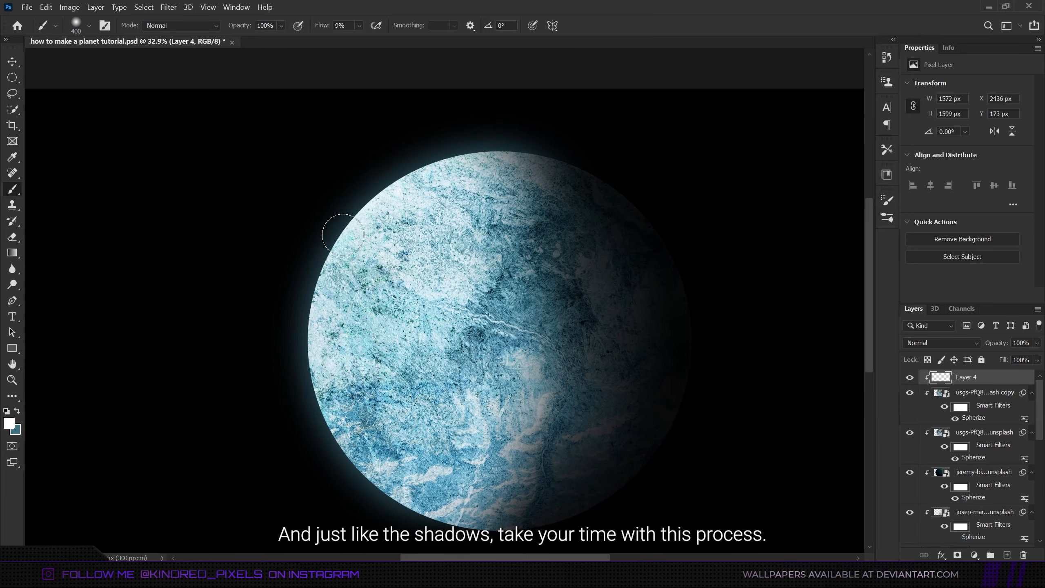
pyautogui.moveTo(340, 242)
pyautogui.mouseDown()
pyautogui.moveTo(388, 263)
pyautogui.moveTo(372, 230)
pyautogui.moveTo(397, 224)
pyautogui.moveTo(386, 202)
pyautogui.moveTo(429, 174)
pyautogui.moveTo(333, 271)
pyautogui.moveTo(313, 319)
pyautogui.moveTo(322, 438)
pyautogui.moveTo(377, 448)
pyautogui.moveTo(367, 453)
pyautogui.moveTo(377, 405)
pyautogui.moveTo(331, 326)
pyautogui.moveTo(366, 277)
pyautogui.moveTo(520, 161)
pyautogui.moveTo(351, 299)
pyautogui.moveTo(421, 531)
pyautogui.mouseUp()
pyautogui.scroll(-1, 420, 532)
pyautogui.scroll(-2, 419, 531)
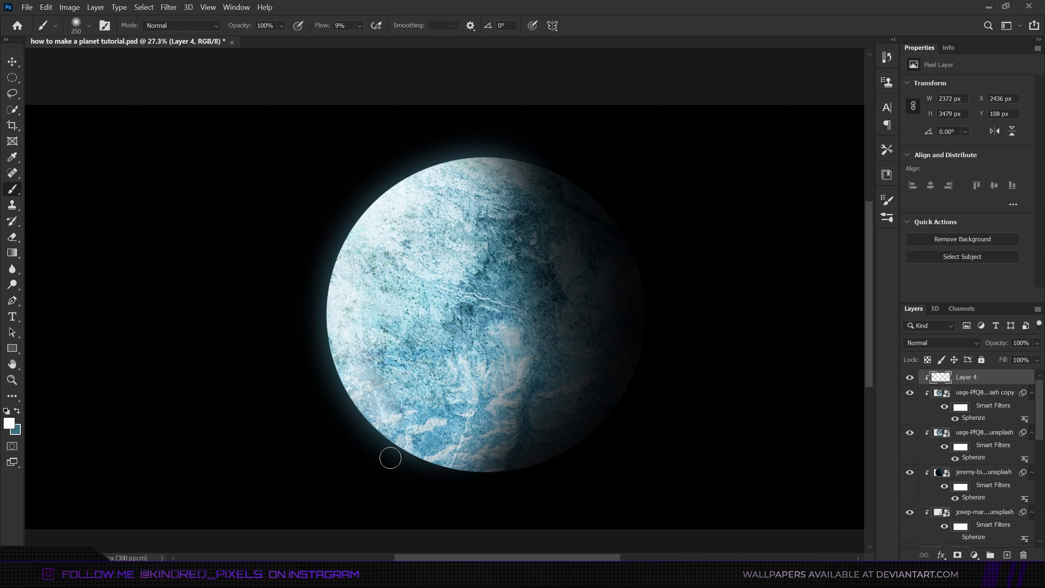
pyautogui.moveTo(390, 458)
pyautogui.mouseDown()
pyautogui.moveTo(441, 489)
pyautogui.moveTo(520, 495)
pyautogui.moveTo(433, 483)
pyautogui.moveTo(326, 373)
pyautogui.moveTo(304, 334)
pyautogui.moveTo(327, 215)
pyautogui.mouseUp()
pyautogui.press('[')
pyautogui.scroll(2, 330, 270)
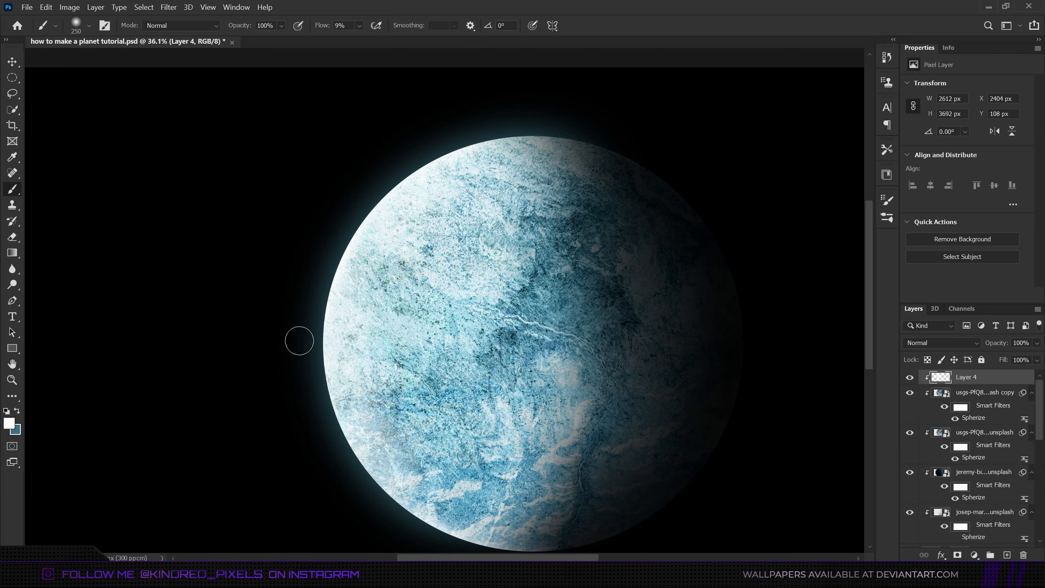
pyautogui.scroll(-3, 323, 284)
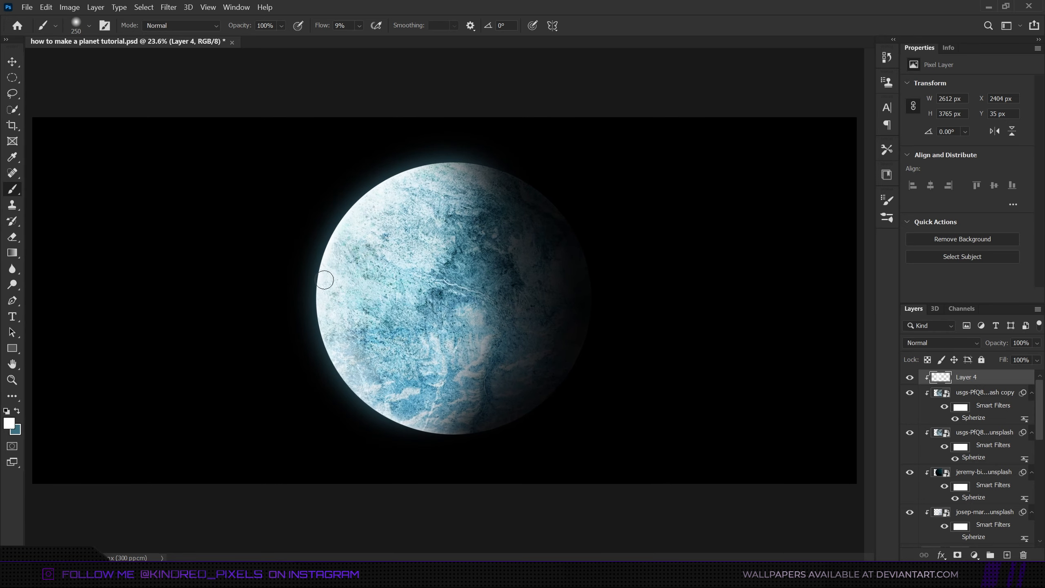
pyautogui.scroll(-1, 508, 285)
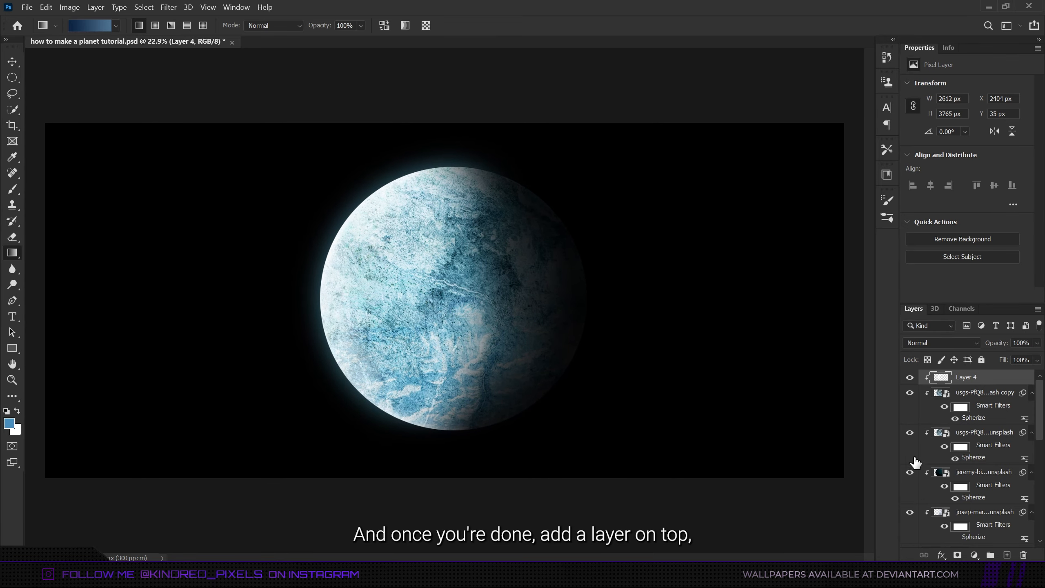
# Add a layer on top, draw the dark-to-light blue Blue_30 gradient diagonally across the canvas, and set its blend mode to Soft Light
pyautogui.click(1007, 555)
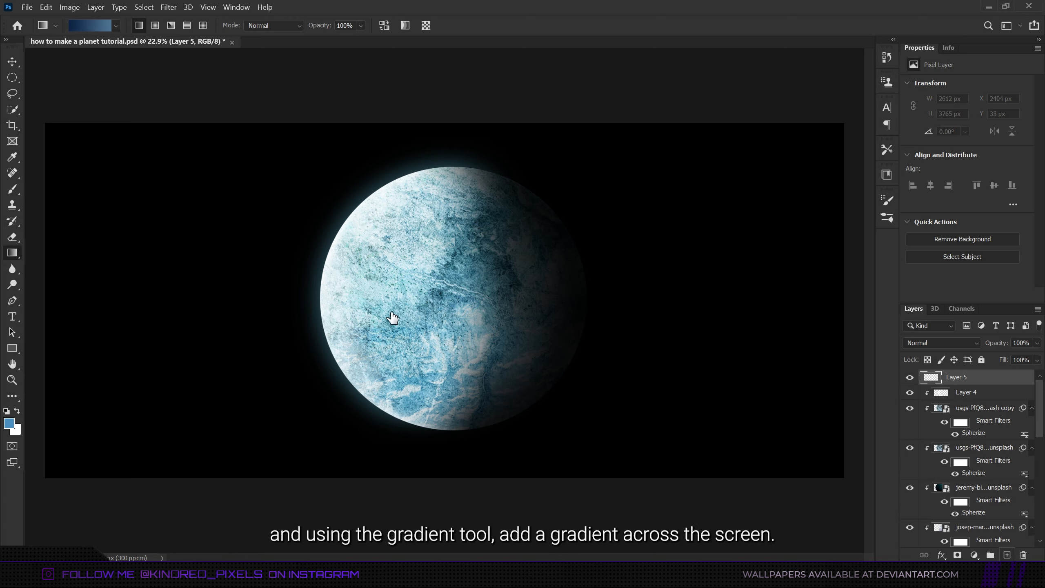
pyautogui.click(91, 27)
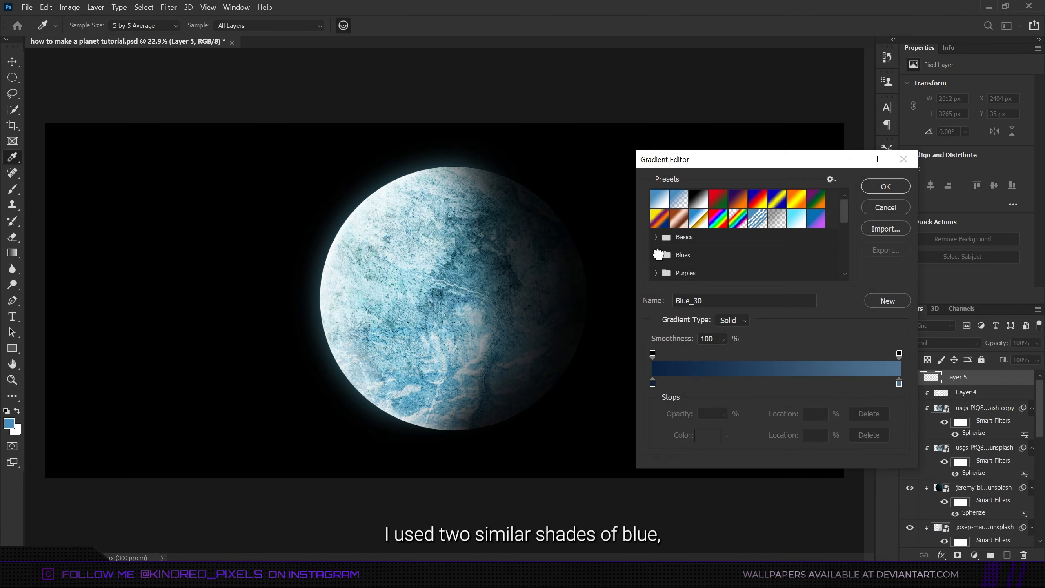
pyautogui.click(657, 255)
pyautogui.scroll(-3, 732, 252)
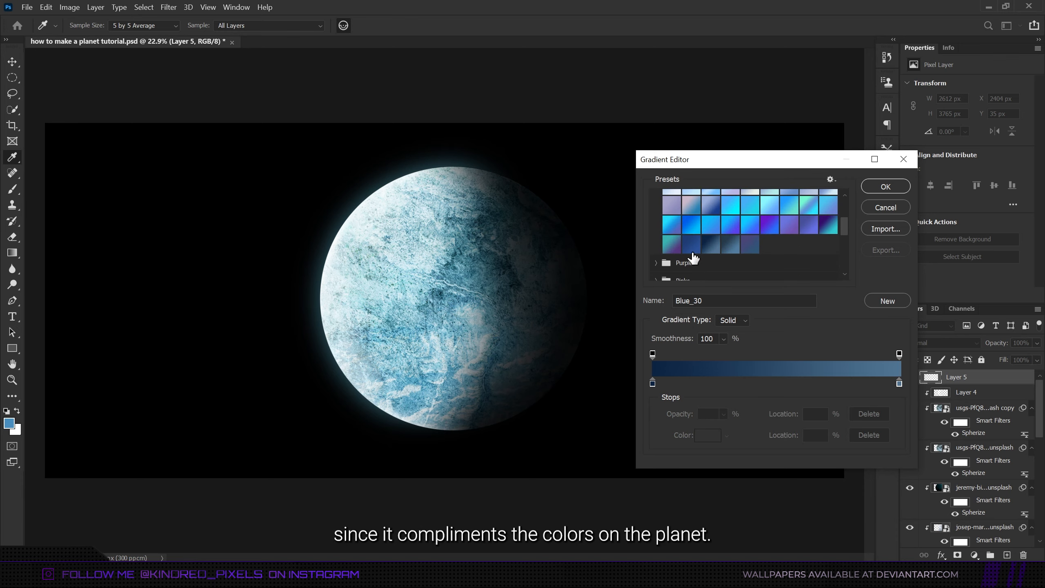
pyautogui.click(714, 252)
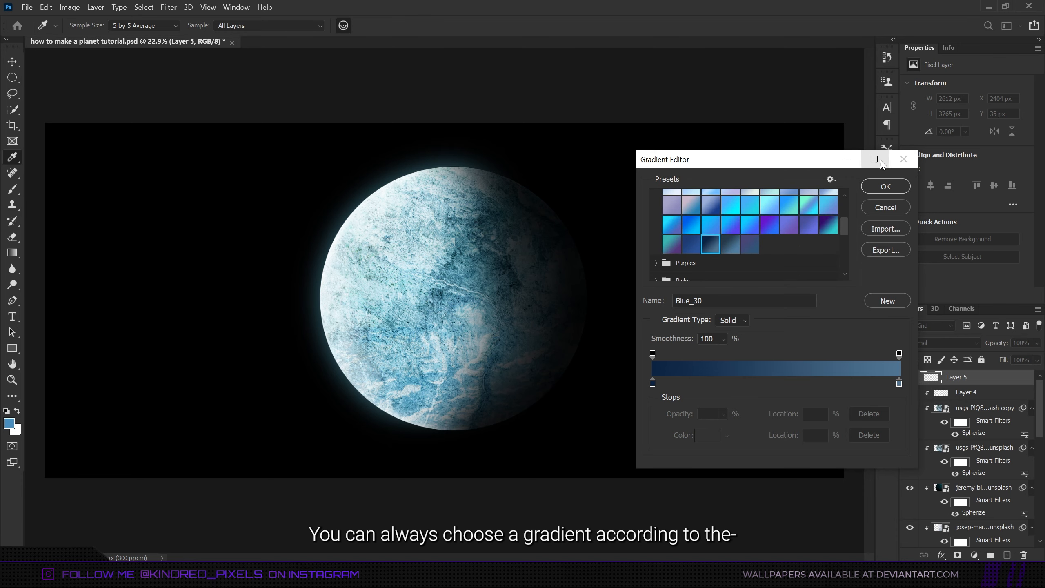
pyautogui.press('Return')
pyautogui.moveTo(48, 161); pyautogui.dragTo(805, 394)
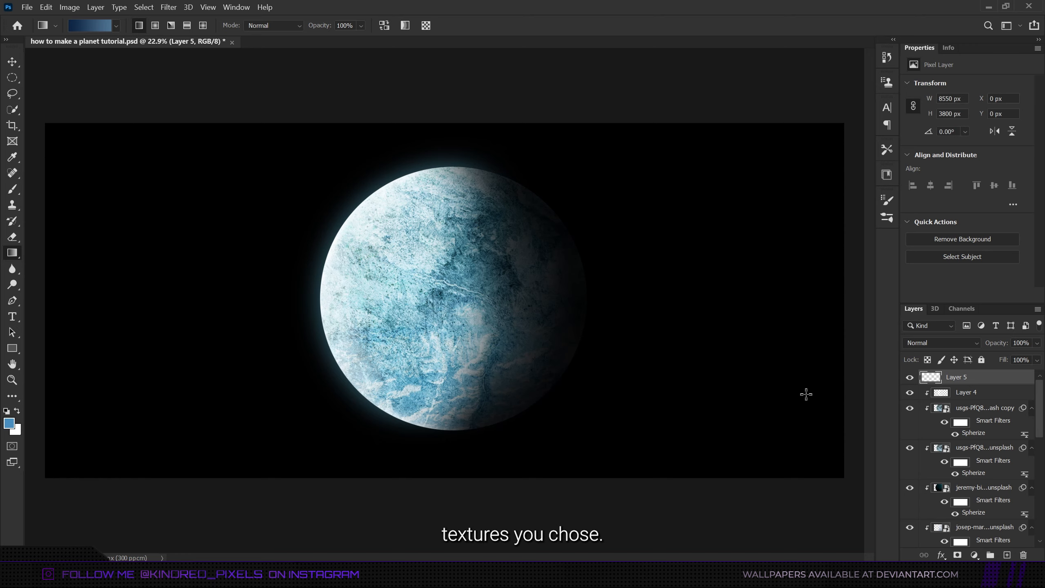
pyautogui.click(948, 341)
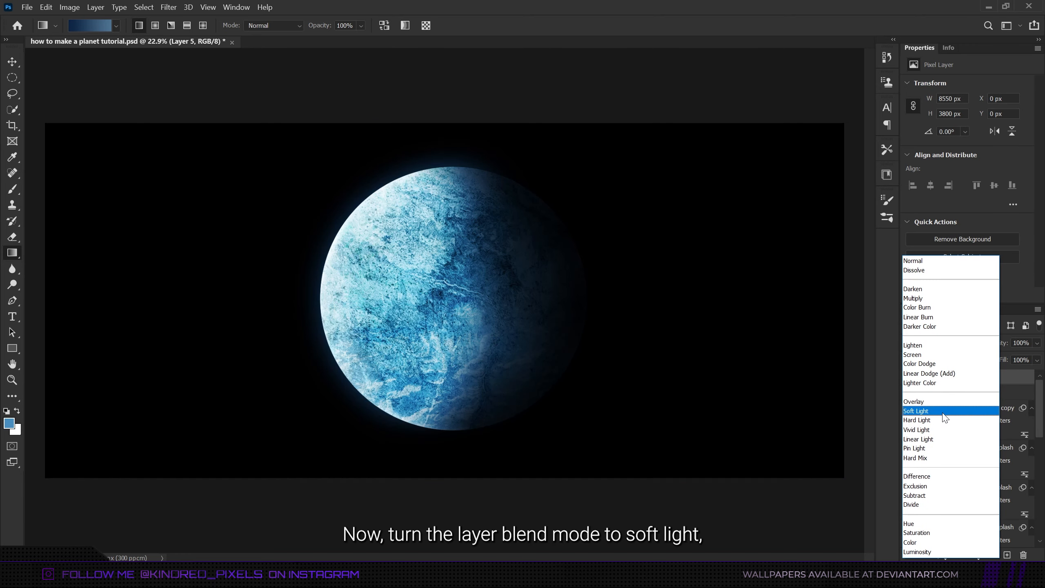
pyautogui.click(944, 412)
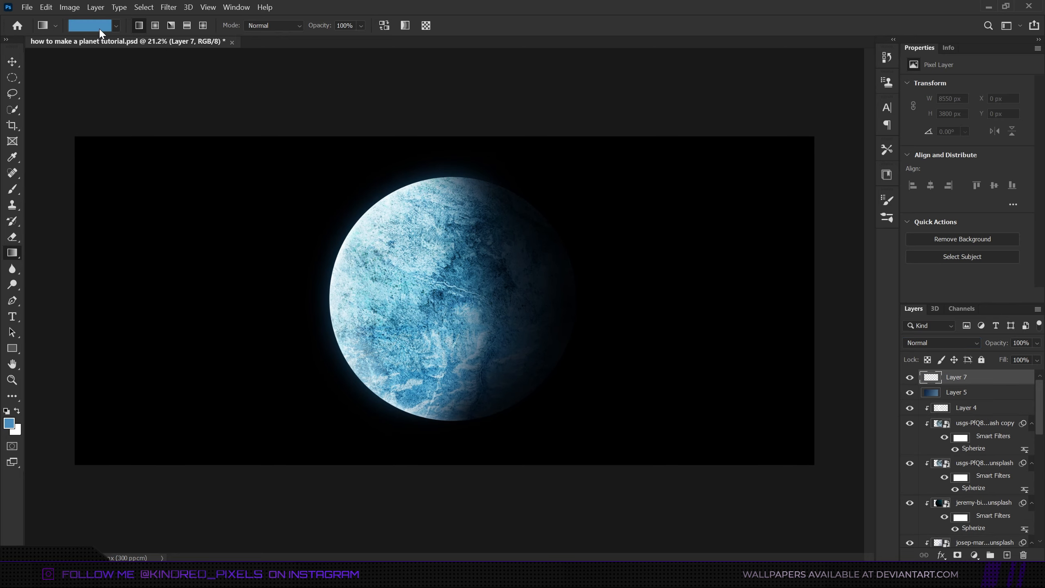
# Draw a second gradient based on the blue foreground color diagonally across the canvas on the new top layer
pyautogui.click(90, 25)
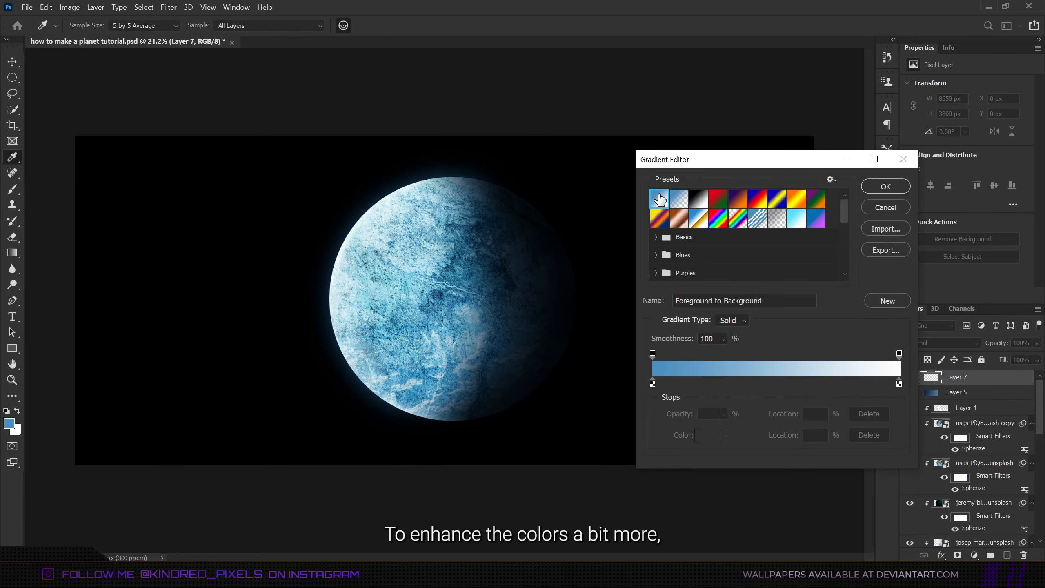
pyautogui.click(679, 199)
pyautogui.click(883, 189)
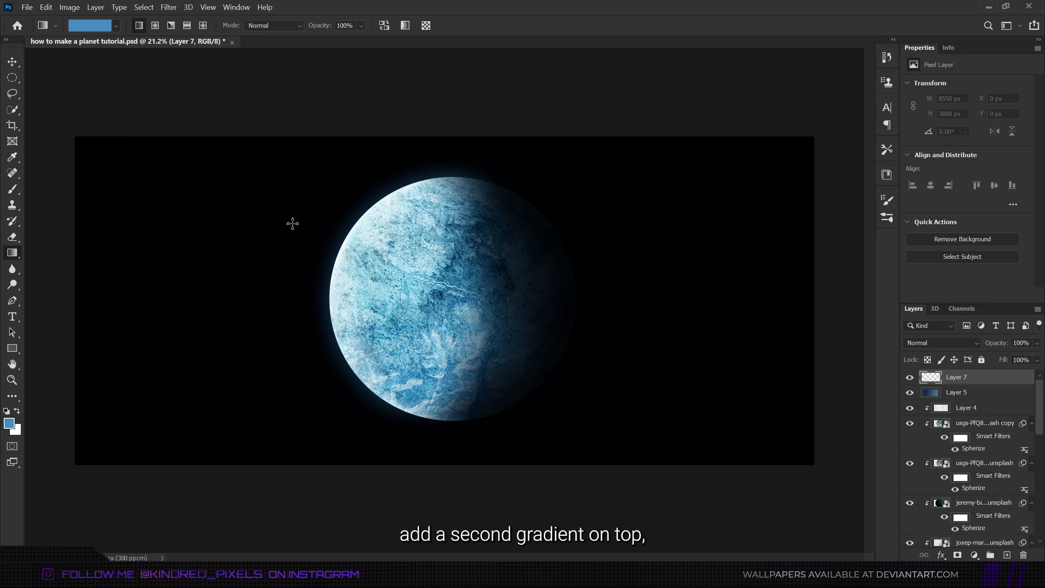
pyautogui.moveTo(293, 224); pyautogui.dragTo(705, 380)
# Set the second gradient layer to Soft Light at 12% opacity and toggle its visibility to compare the effect
pyautogui.moveTo(1008, 347); pyautogui.dragTo(958, 347)
pyautogui.click(967, 343)
pyautogui.click(959, 402)
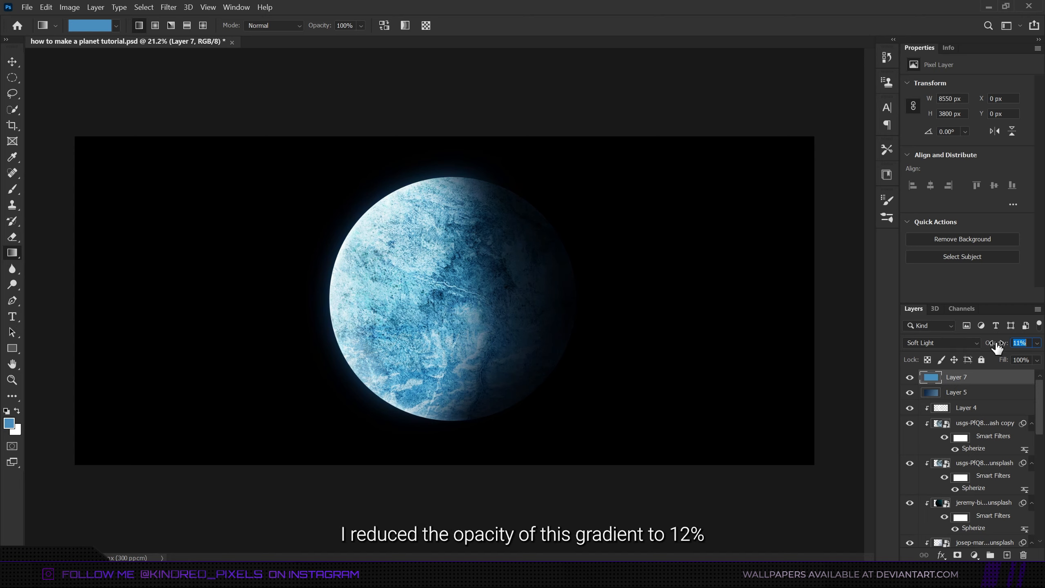
pyautogui.moveTo(997, 347); pyautogui.dragTo(999, 347)
pyautogui.click(909, 379)
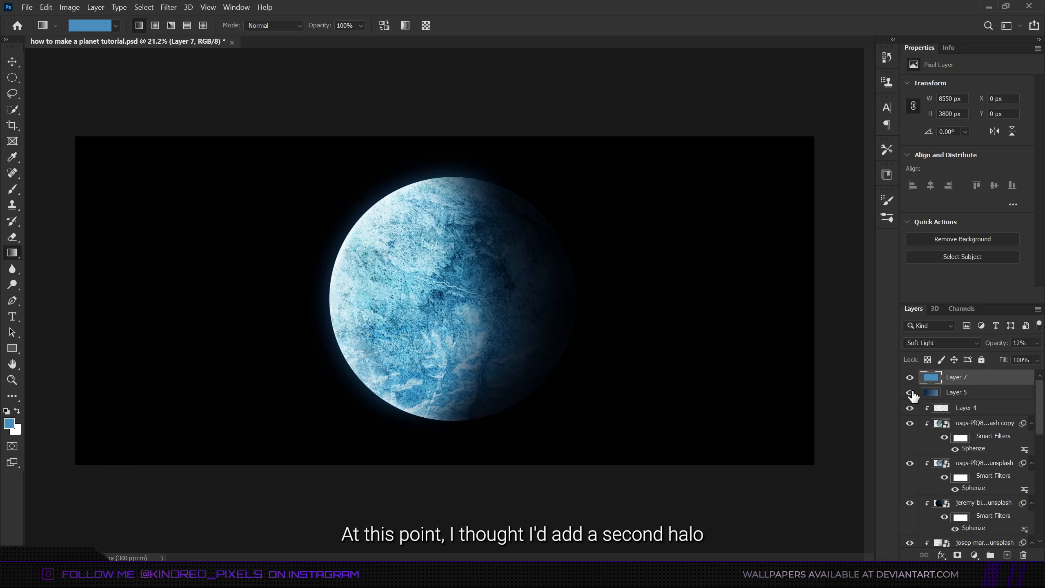
pyautogui.click(909, 378)
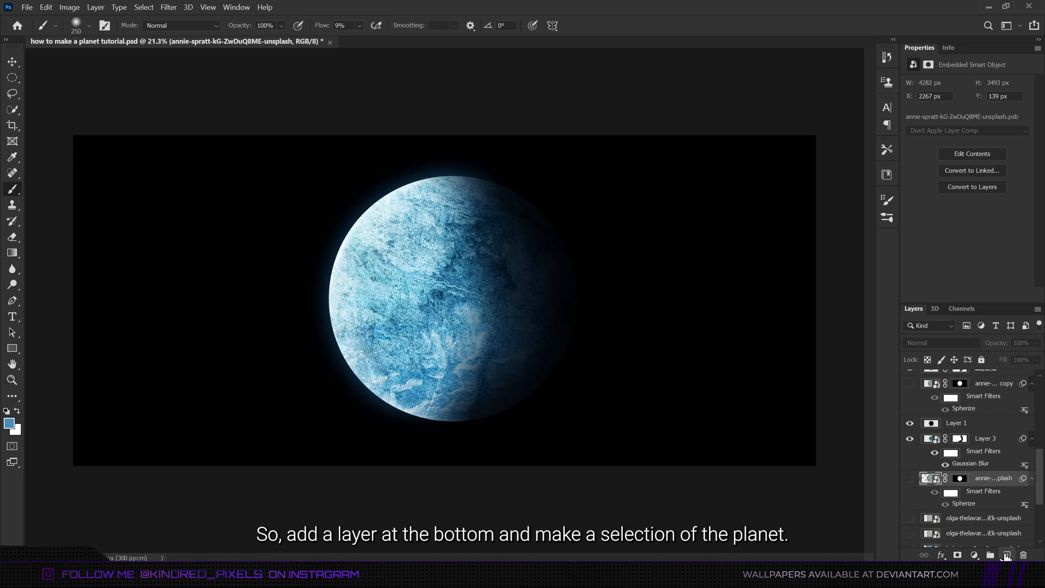
# Add a layer beneath the first halo layer, fill a planet-shaped selection on it with the blue foreground color, and deselect
pyautogui.click(1007, 555)
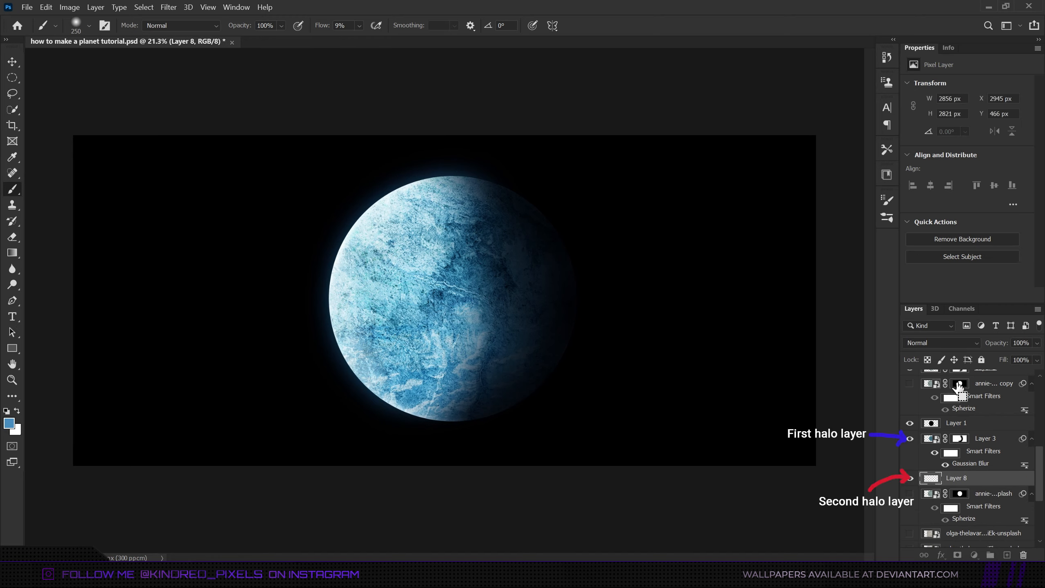
pyautogui.keyDown('ctrl'); pyautogui.click(959, 384); pyautogui.keyUp('ctrl')
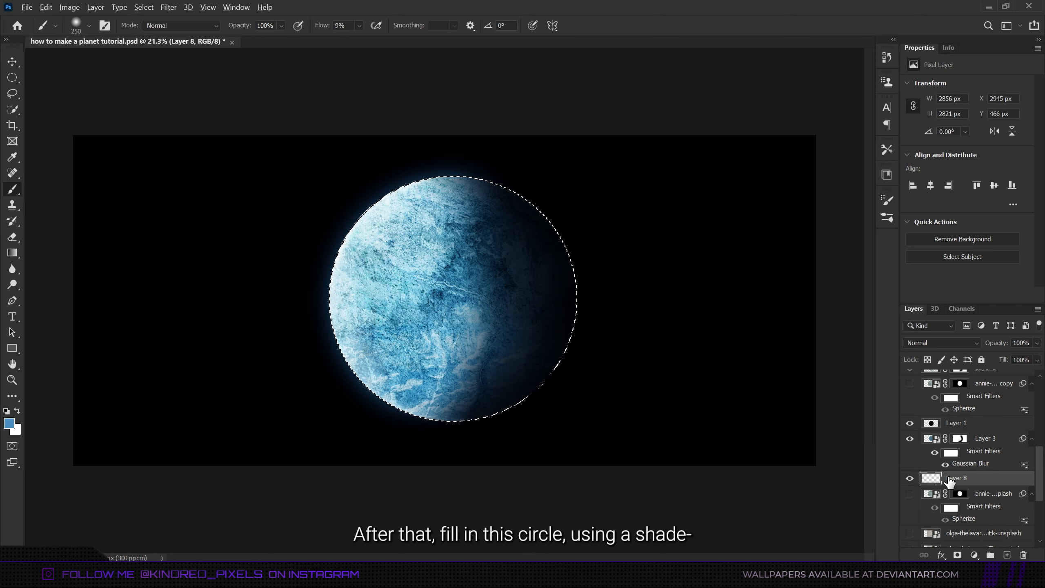
pyautogui.hotkey('alt', 'BackSpace')
pyautogui.hotkey('ctrl', 'd')
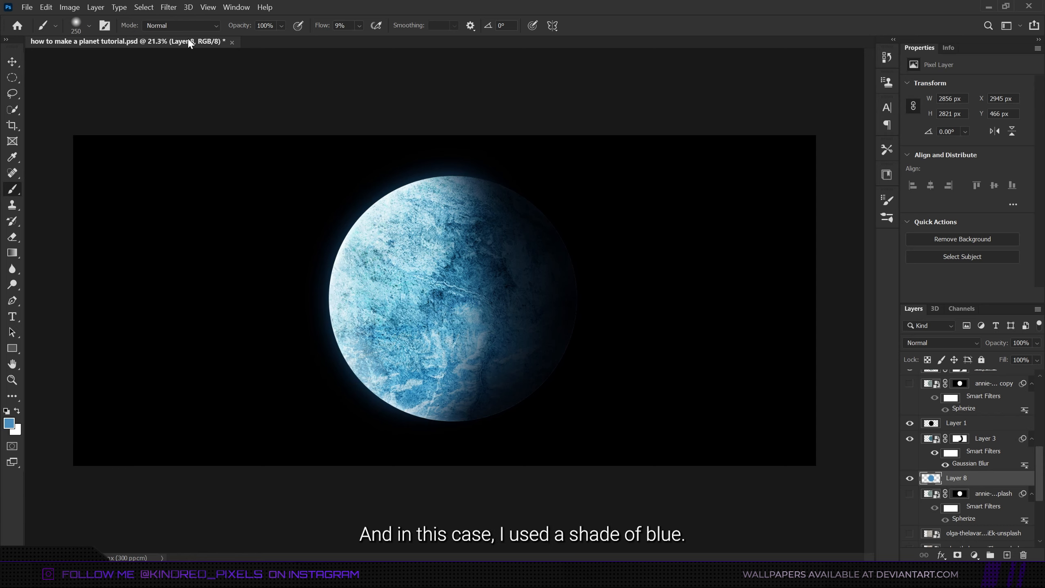
# Convert the new blue circle layer to a smart object and apply a Gaussian Blur with a radius of about 65 pixels
pyautogui.rightClick(946, 479)
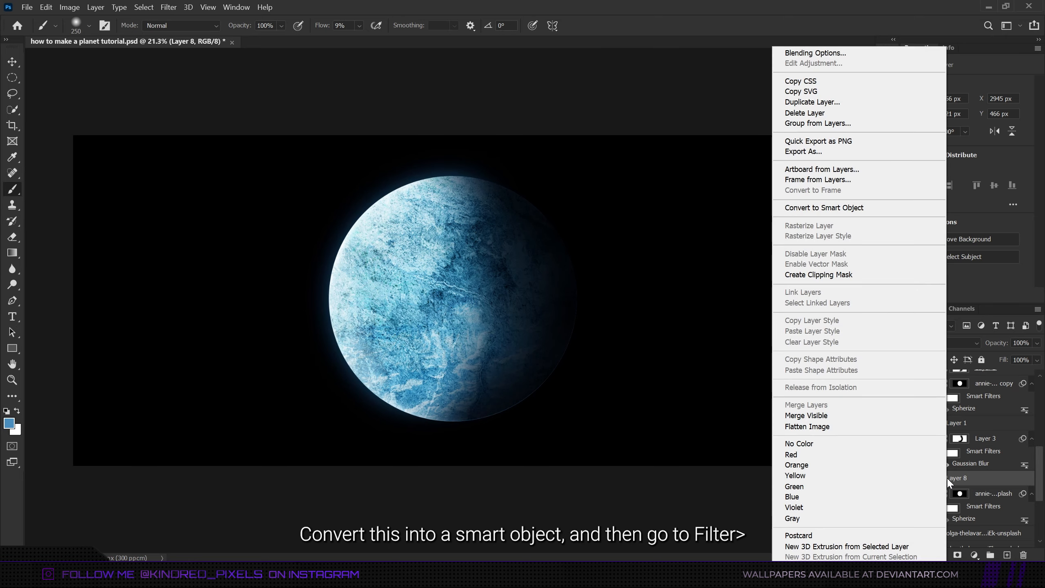
pyautogui.click(864, 208)
pyautogui.click(168, 7)
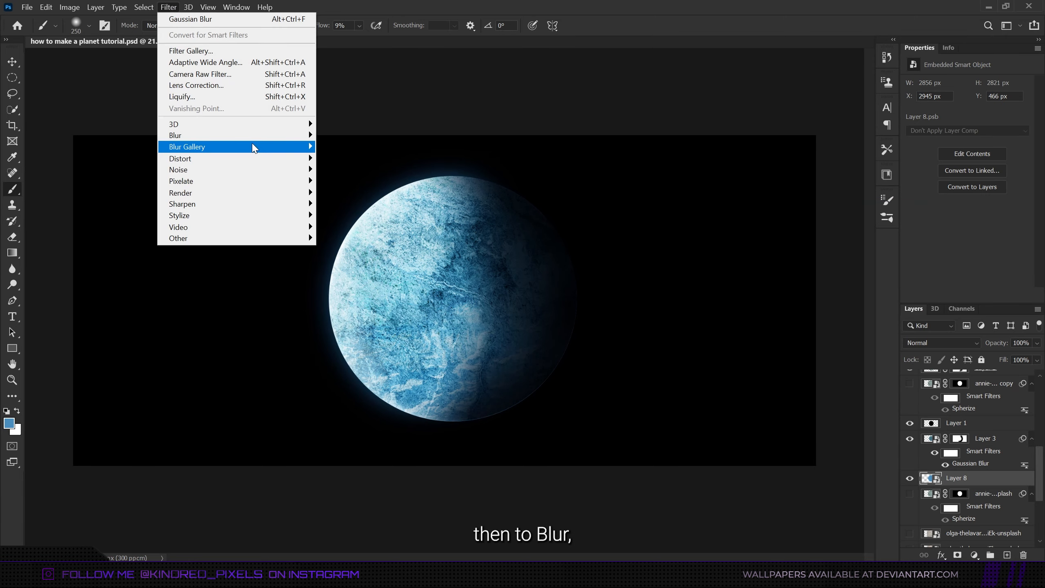
pyautogui.moveTo(274, 139)
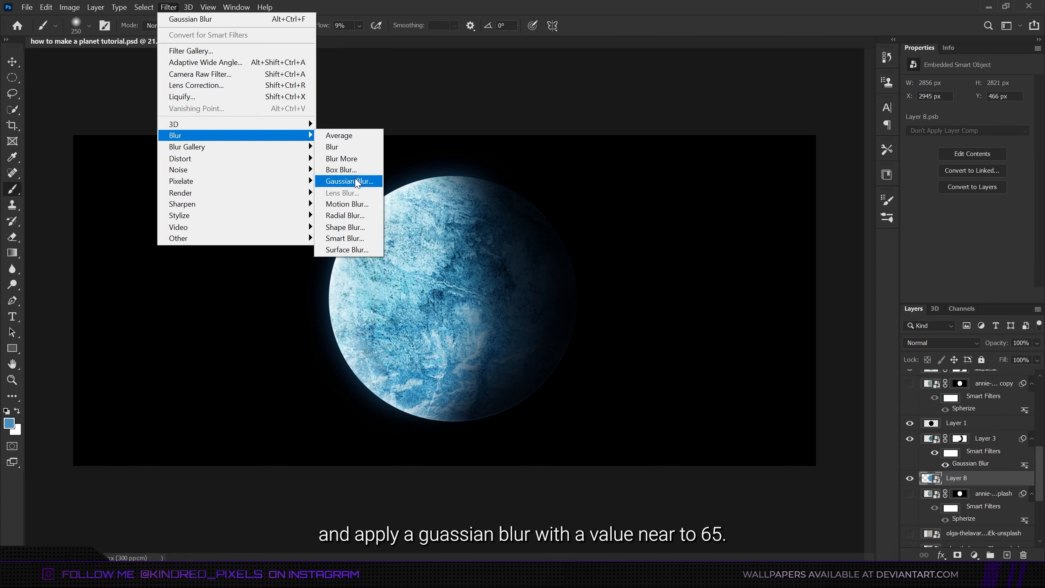
pyautogui.click(345, 182)
pyautogui.moveTo(782, 296); pyautogui.dragTo(795, 297)
pyautogui.press('Return')
# Add a mask to the second halo layer and paint out the glow on the planet's shadow side with a black brush at 3% flow
pyautogui.press('b')
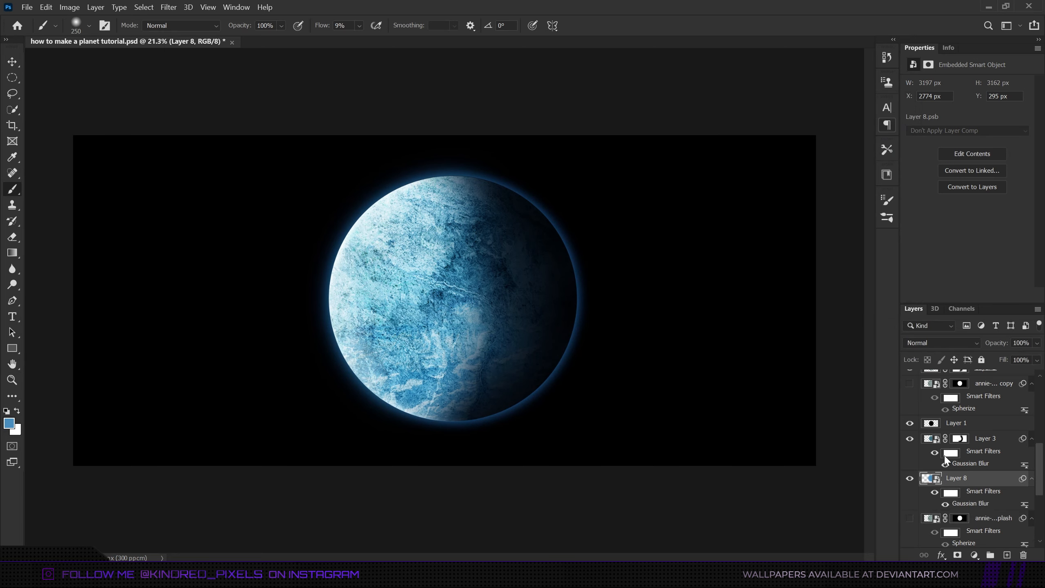
pyautogui.click(957, 555)
pyautogui.press('d')
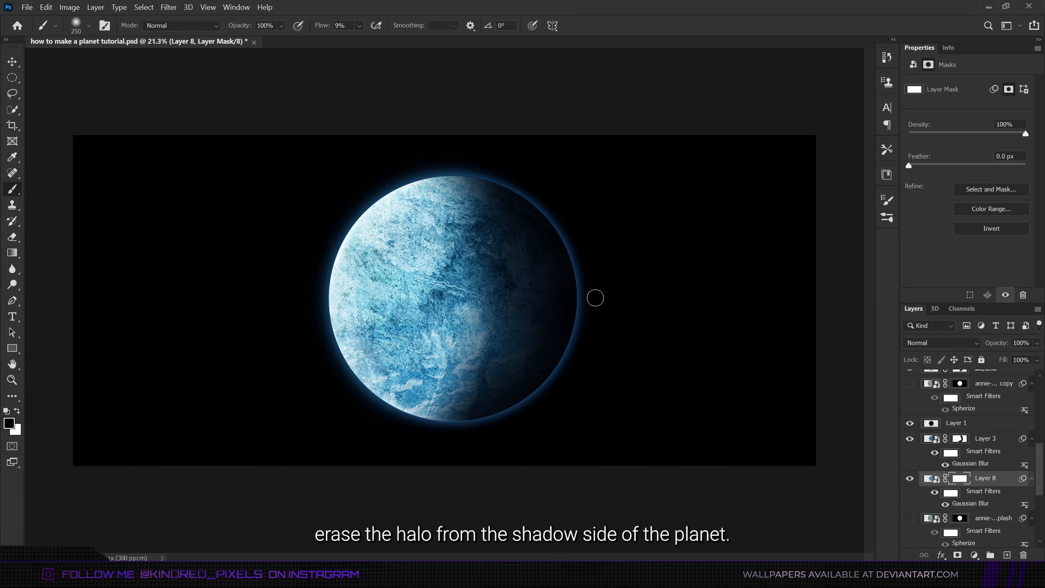
pyautogui.scroll(2, 595, 298)
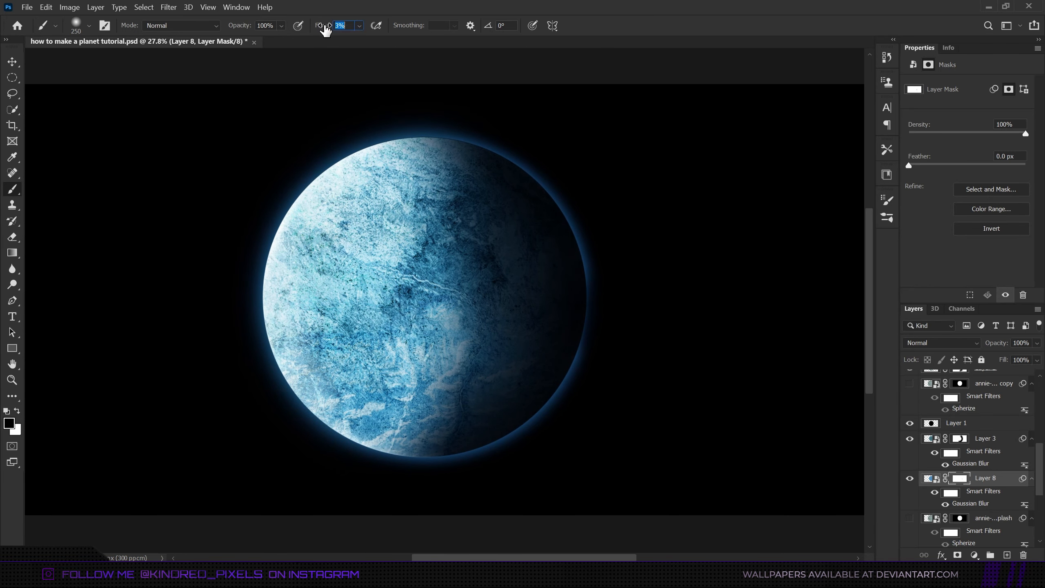
pyautogui.press('[')
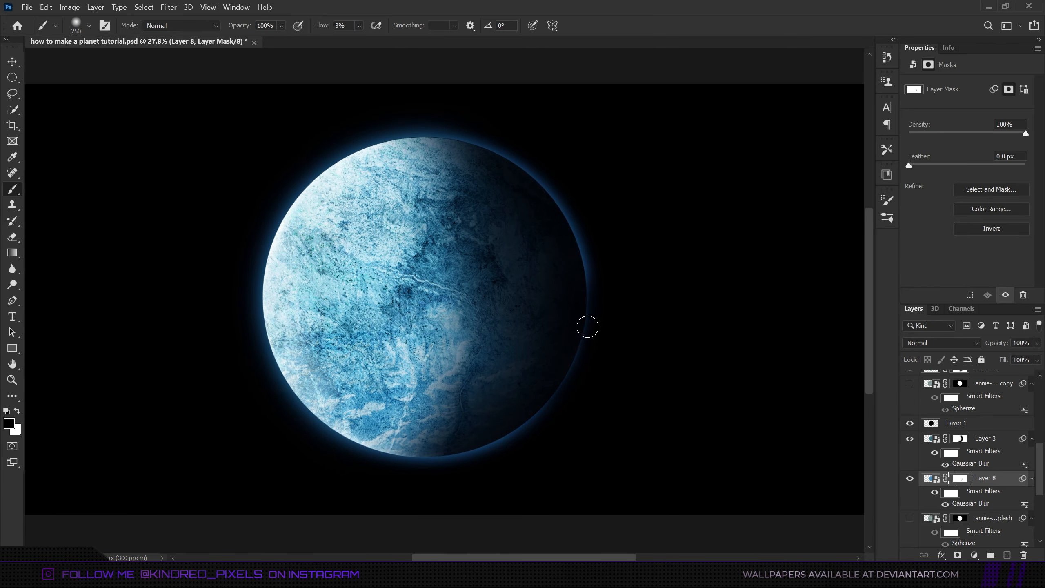
pyautogui.moveTo(562, 394); pyautogui.dragTo(583, 233)
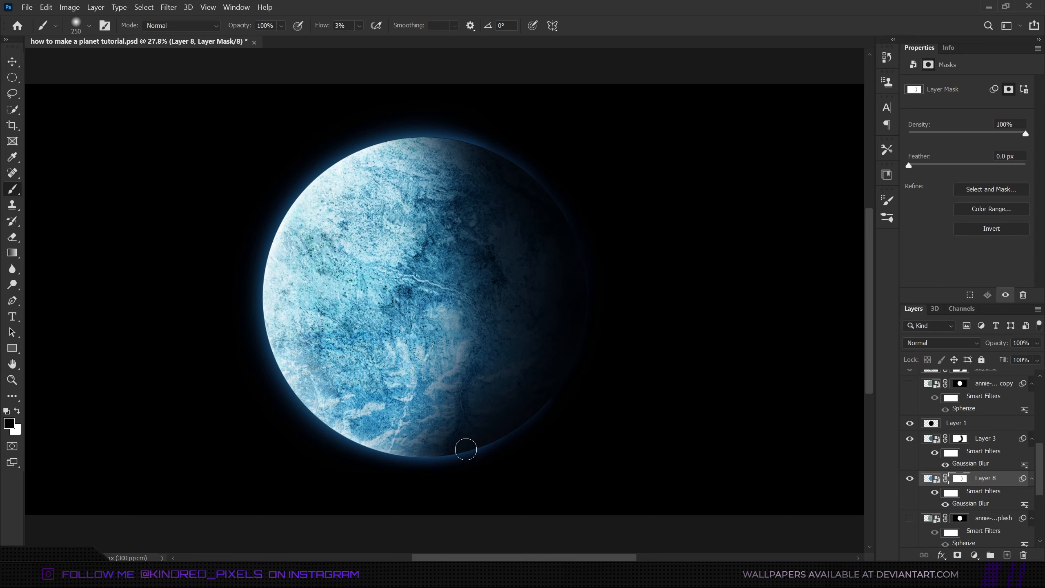
# Refine the second halo's mask with a 175 px brush, fading the remaining glow along the planet's upper-right and lower edges
pyautogui.scroll(2, 576, 252)
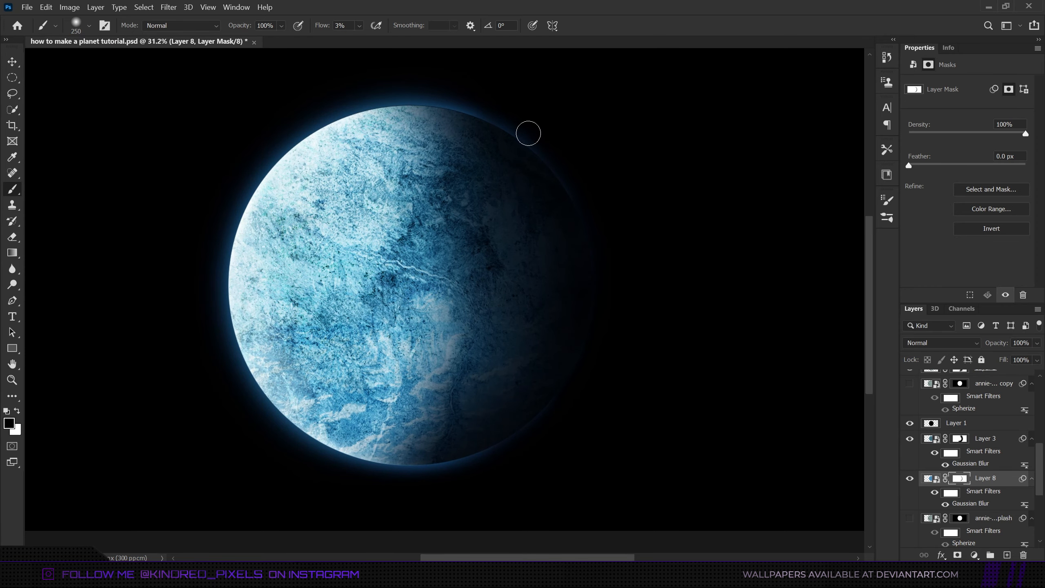
pyautogui.scroll(3, 379, 92)
pyautogui.press('[')
pyautogui.press('[')
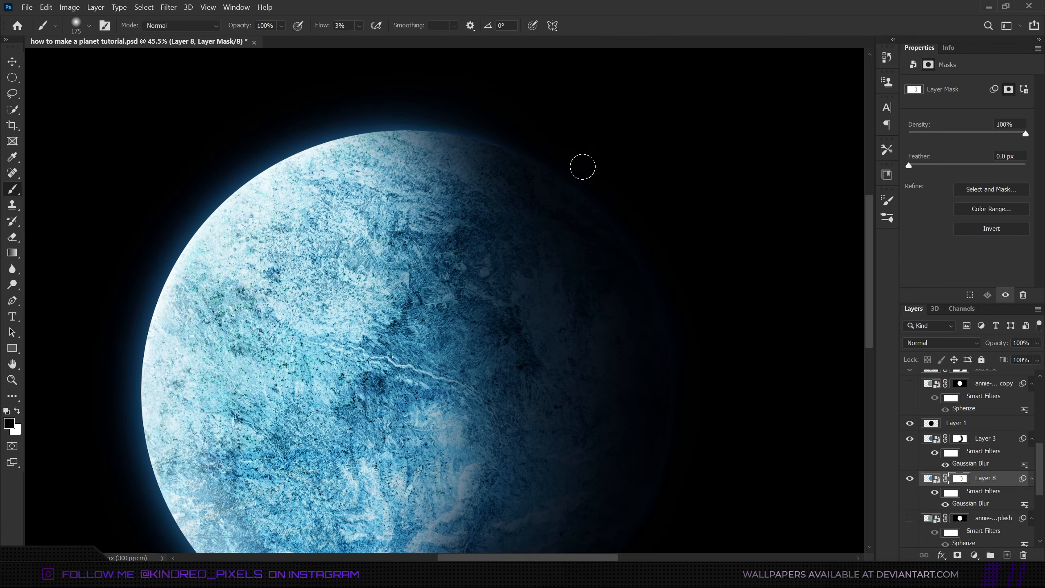
pyautogui.scroll(-3, 658, 255)
pyautogui.scroll(3, 659, 261)
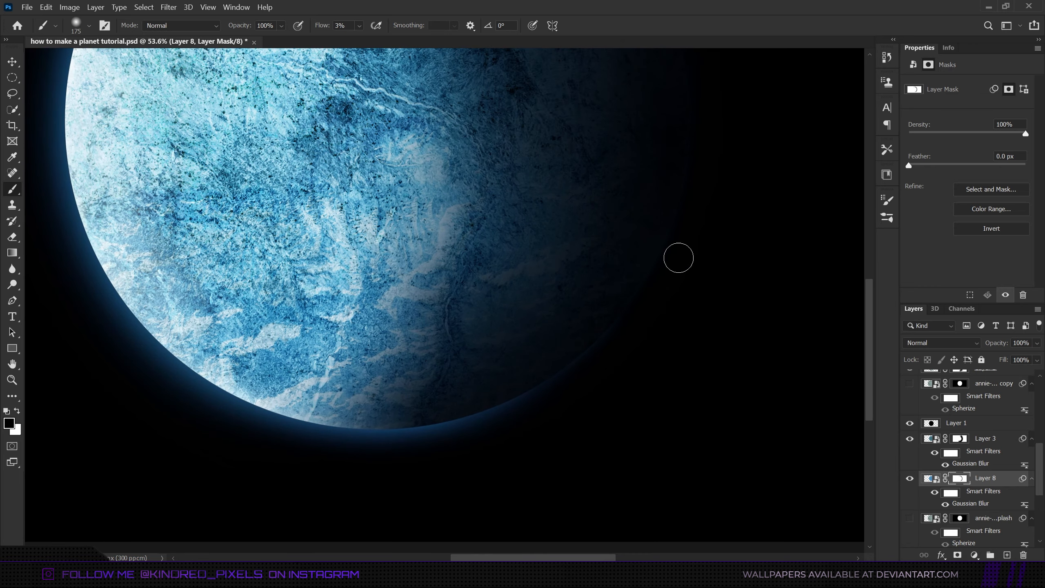
pyautogui.moveTo(477, 419); pyautogui.dragTo(407, 436)
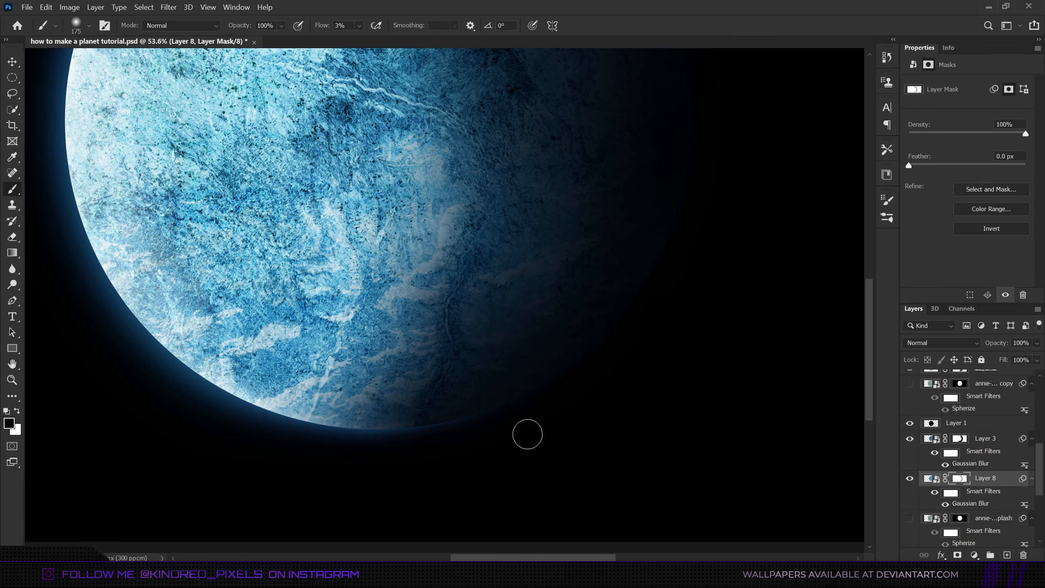
pyautogui.scroll(-4, 528, 434)
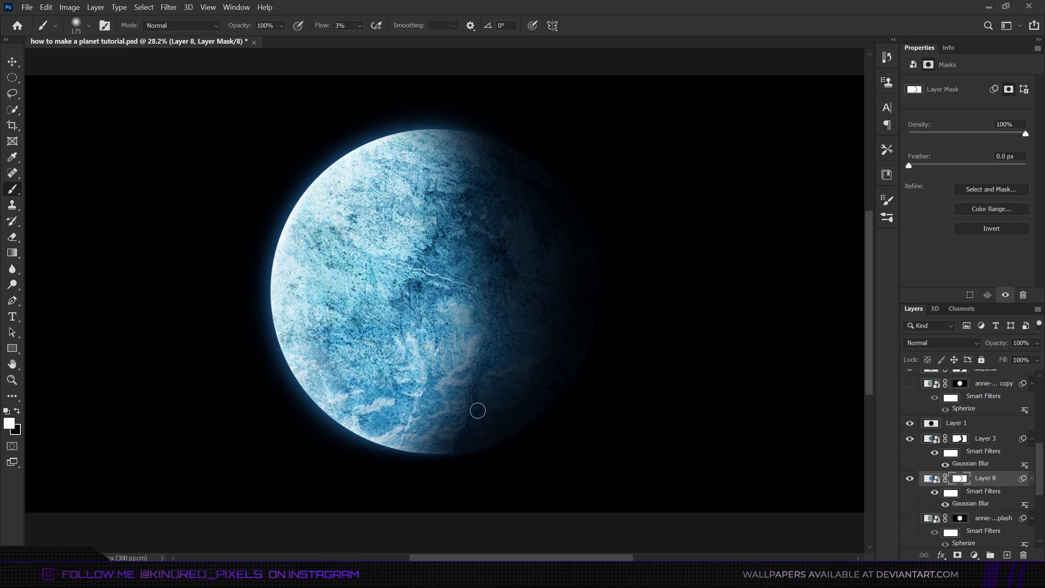
pyautogui.scroll(-2, 536, 374)
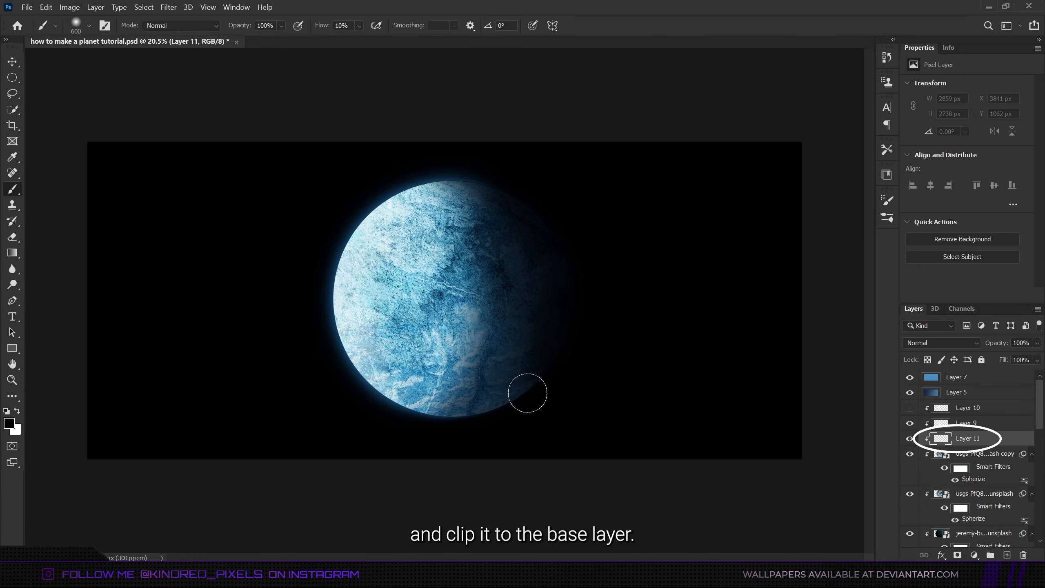
# Paint black shading on Layer 11 along the planet's lower-right and upper-right edges with a soft 600 px brush at 10% flow
pyautogui.click(525, 398)
pyautogui.moveTo(526, 398)
pyautogui.mouseDown()
pyautogui.moveTo(476, 412)
pyautogui.moveTo(553, 383)
pyautogui.moveTo(513, 382)
pyautogui.moveTo(582, 347)
pyautogui.moveTo(565, 368)
pyautogui.moveTo(580, 255)
pyautogui.moveTo(561, 368)
pyautogui.moveTo(521, 421)
pyautogui.moveTo(503, 397)
pyautogui.moveTo(562, 319)
pyautogui.moveTo(533, 287)
pyautogui.moveTo(657, 344)
pyautogui.mouseUp()
pyautogui.scroll(-1, 657, 344)
pyautogui.scroll(2, 617, 288)
pyautogui.moveTo(543, 191); pyautogui.dragTo(570, 202)
pyautogui.scroll(1, 500, 270)
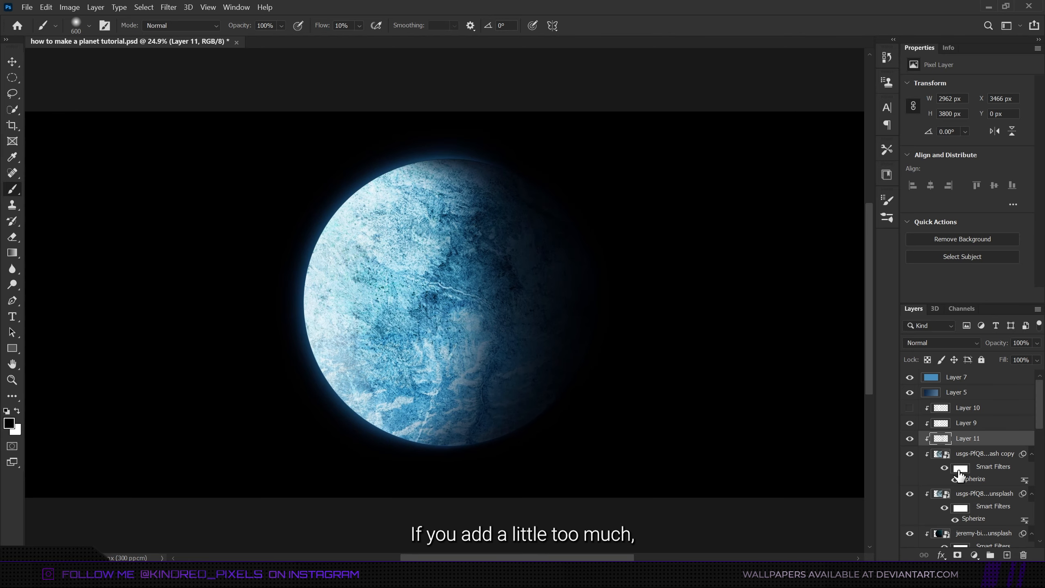
# Add a mask to Layer 11 and paint out the excess shading around the planet's top and right side with a black brush at 10% flow
pyautogui.click(957, 555)
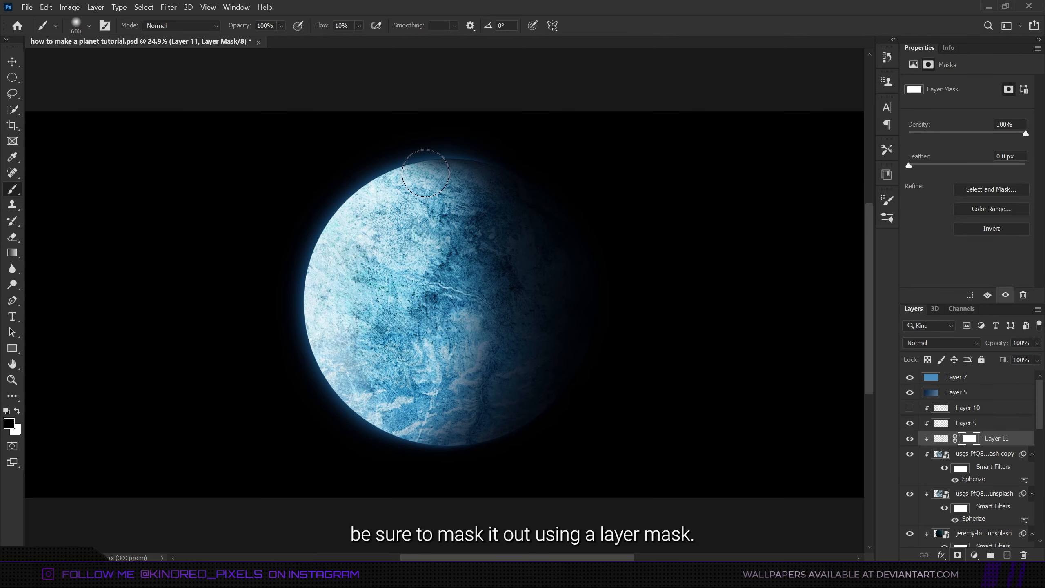
pyautogui.moveTo(462, 181)
pyautogui.mouseDown()
pyautogui.moveTo(454, 170)
pyautogui.moveTo(482, 176)
pyautogui.mouseUp()
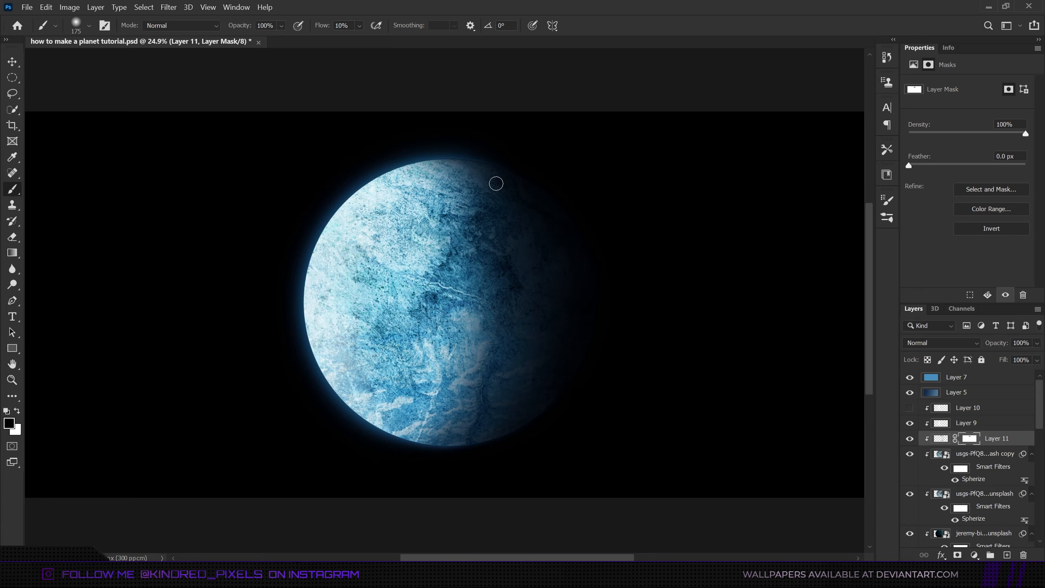
pyautogui.press(']')
pyautogui.press(']')
pyautogui.press(']')
pyautogui.press(']')
pyautogui.press(']')
pyautogui.scroll(-2, 473, 214)
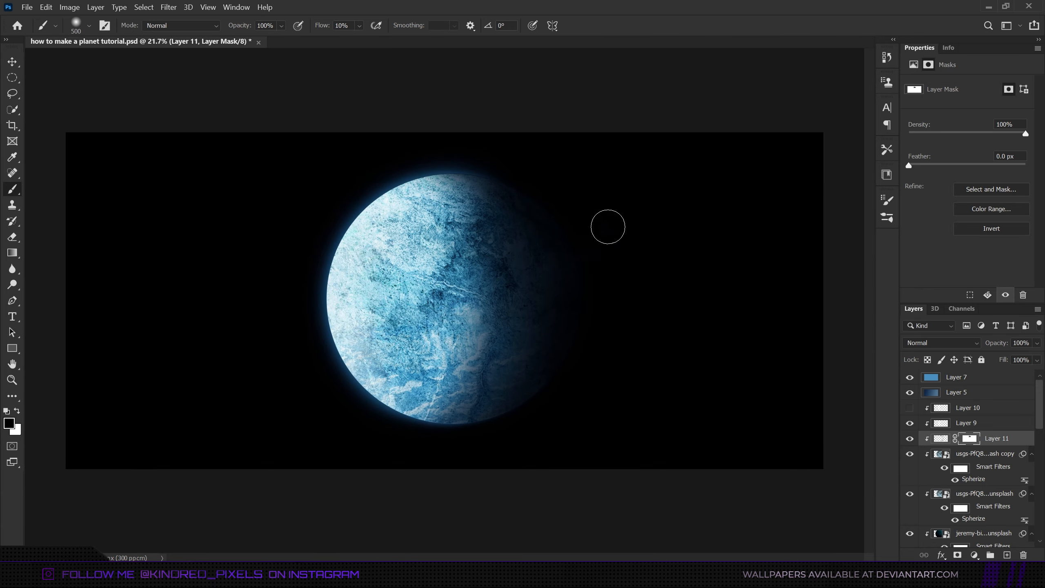
pyautogui.moveTo(442, 164); pyautogui.dragTo(612, 339)
pyautogui.moveTo(607, 201); pyautogui.dragTo(491, 183)
pyautogui.scroll(2, 509, 243)
pyautogui.scroll(-2, 576, 310)
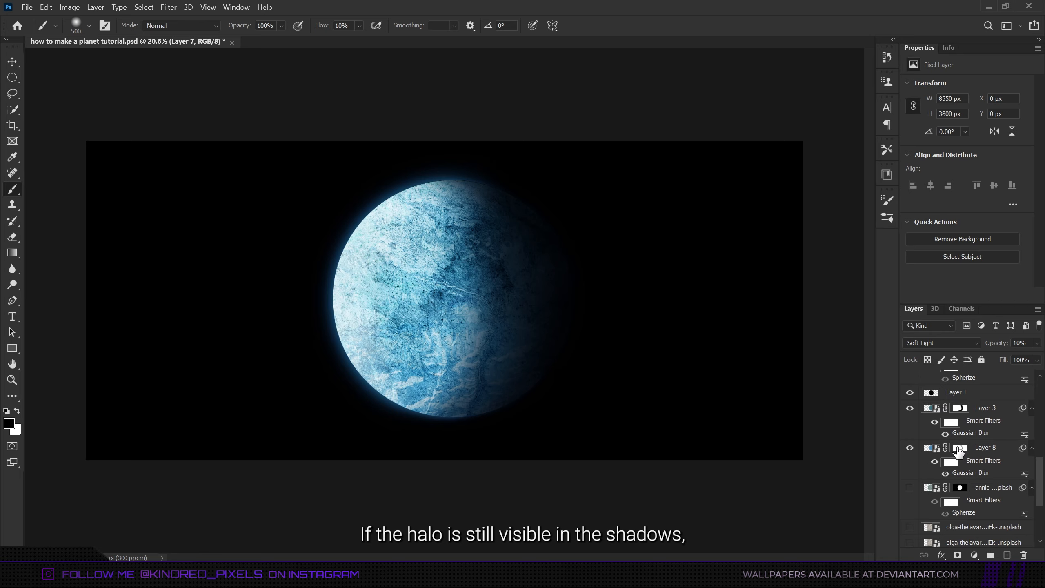
# Check Layer 8's halo and mask out its glow in the planet's shadow with a soft 500 px black brush at 10% flow
pyautogui.click(958, 449)
pyautogui.click(909, 452)
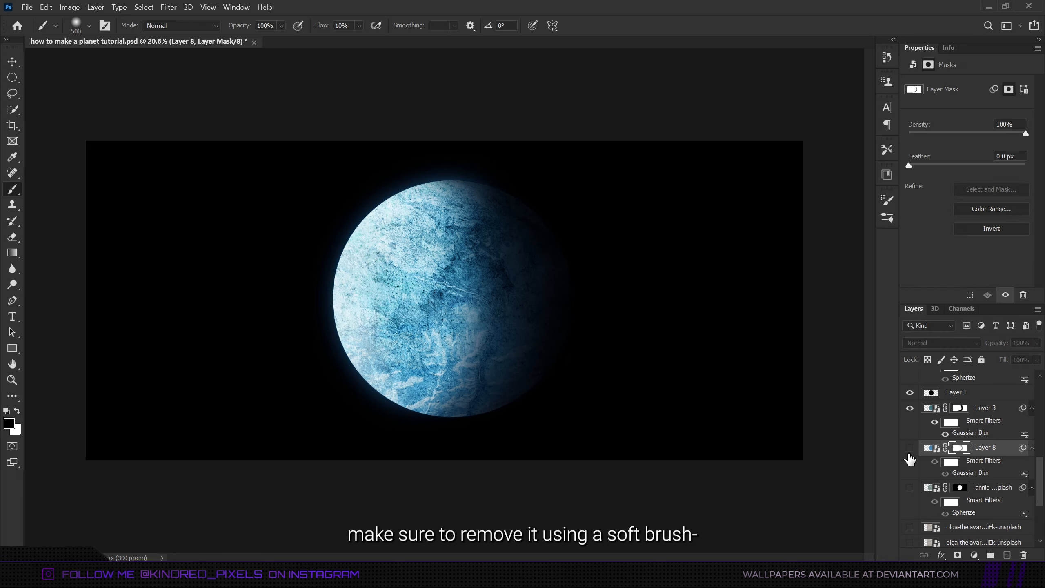
pyautogui.click(908, 452)
pyautogui.scroll(5, 768, 396)
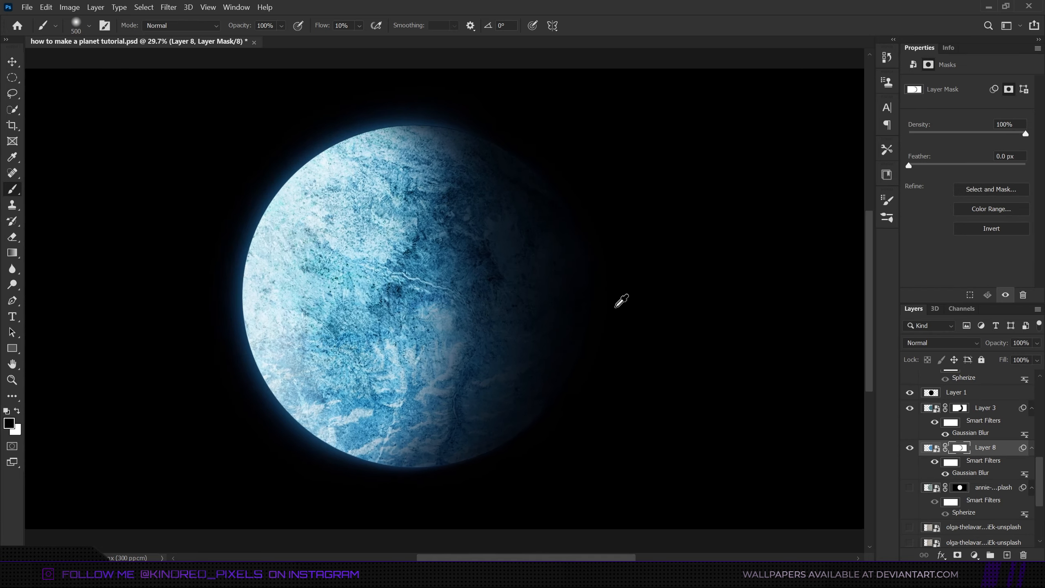
pyautogui.scroll(-5, 654, 403)
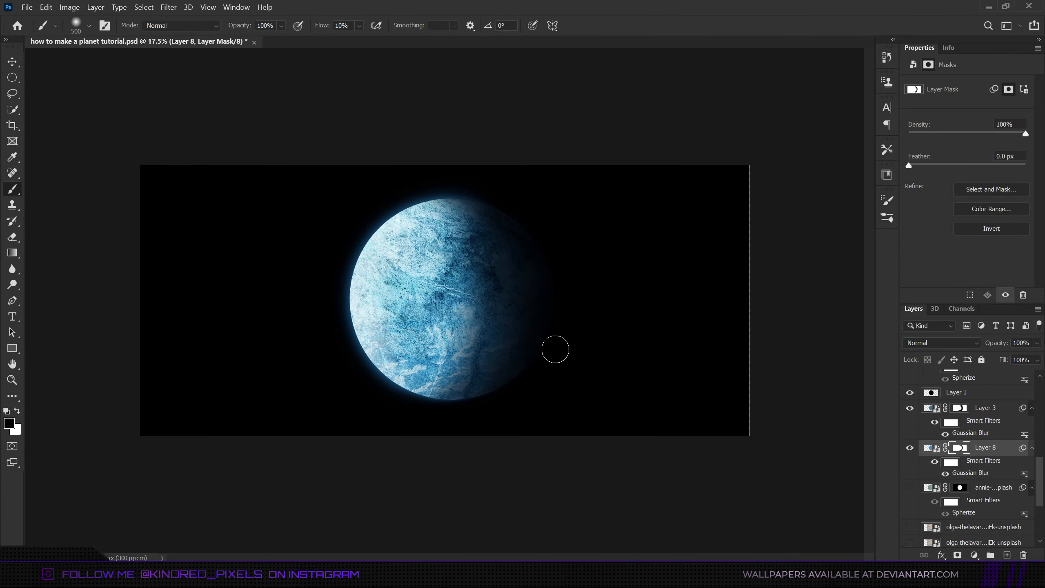
pyautogui.scroll(2, 555, 350)
pyautogui.press('z')
pyautogui.press('b')
pyautogui.click(954, 408)
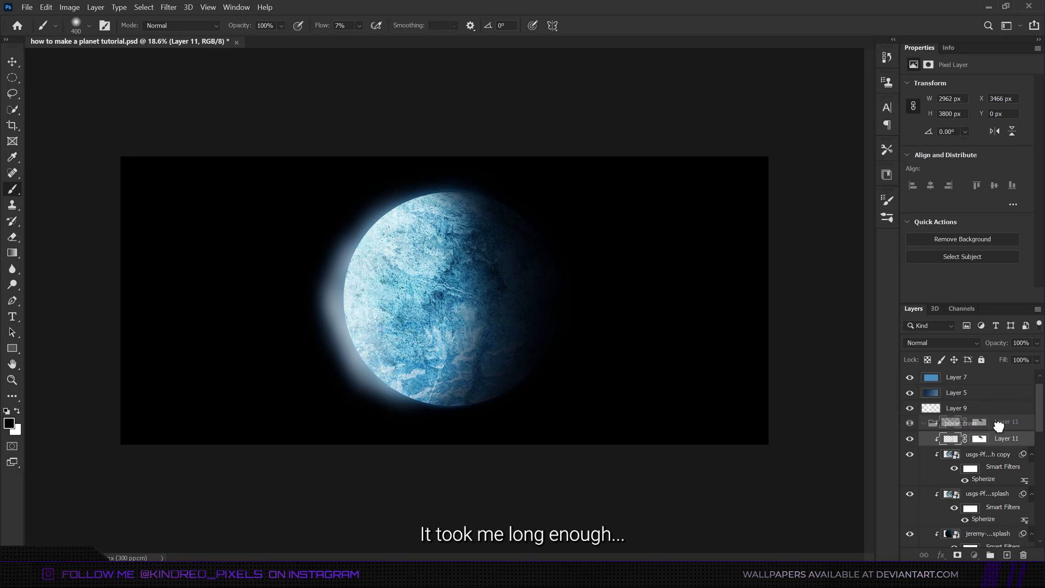
# Move Layer 11 above the planet main group and clip Layer 11 and Layer 9 to that group
pyautogui.rightClick(974, 407)
pyautogui.press('Escape')
pyautogui.click(986, 439)
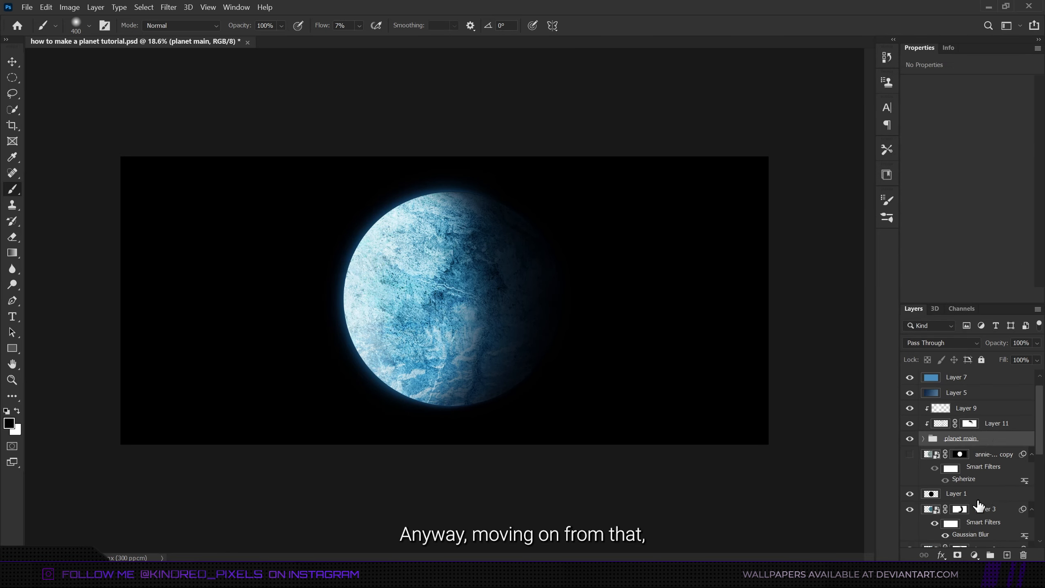
# Add a layer clipped to the planet main group and paint black shading over the planet's dark side with a 400 px brush at 7% flow
pyautogui.click(1005, 554)
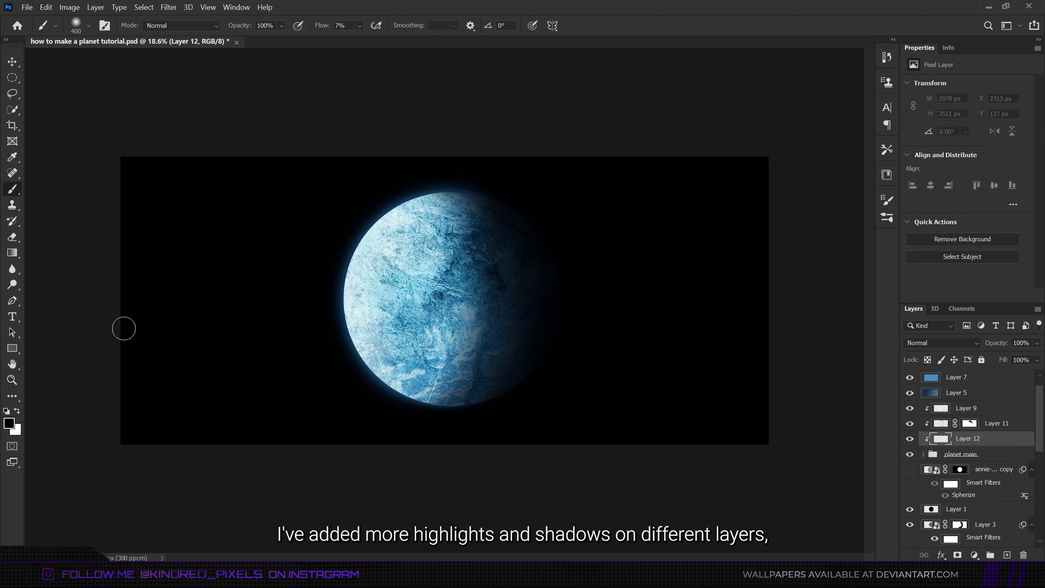
pyautogui.moveTo(468, 410); pyautogui.dragTo(655, 347)
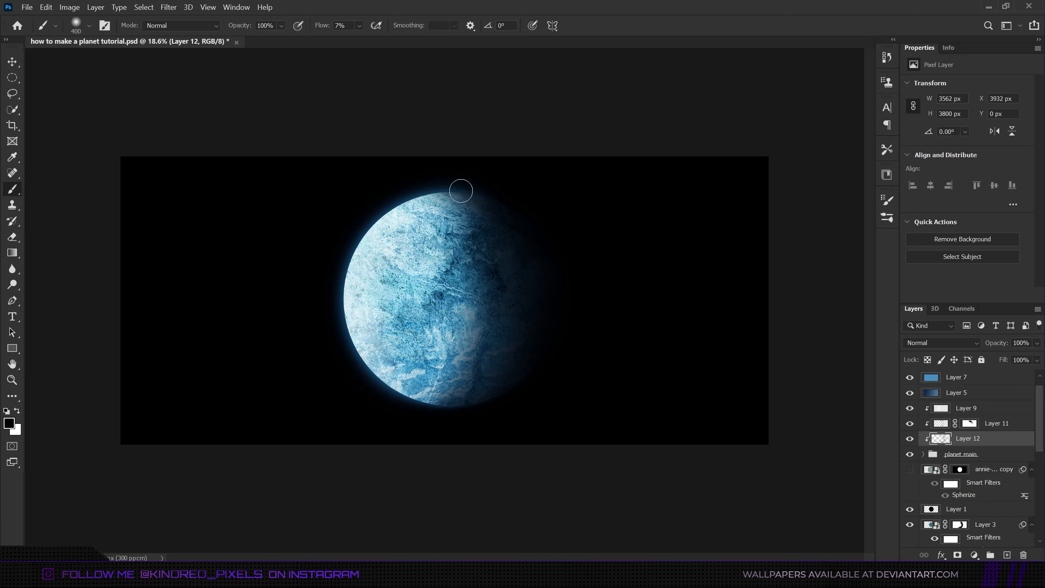
pyautogui.scroll(-2, 519, 279)
pyautogui.scroll(2, 519, 278)
pyautogui.click(975, 405)
pyautogui.click(997, 437)
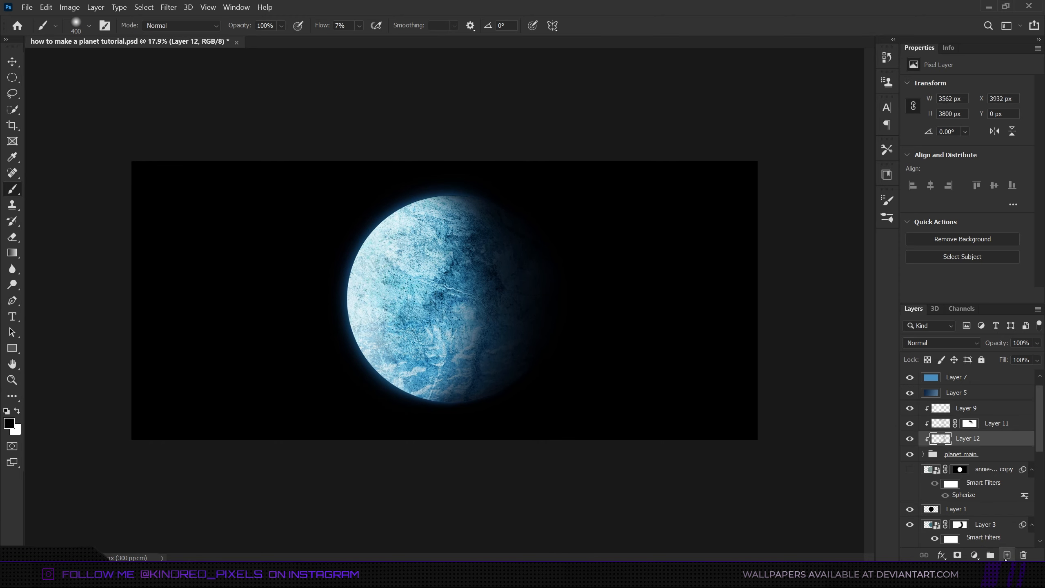
# Add clipped layers above Layer 12 and Layer 9, painting white highlights along the planet's lower and upper-left lit edges
pyautogui.click(1006, 556)
pyautogui.moveTo(397, 396); pyautogui.dragTo(454, 437)
pyautogui.hotkey('ctrl', 'z')
pyautogui.press('x')
pyautogui.moveTo(400, 397); pyautogui.dragTo(513, 466)
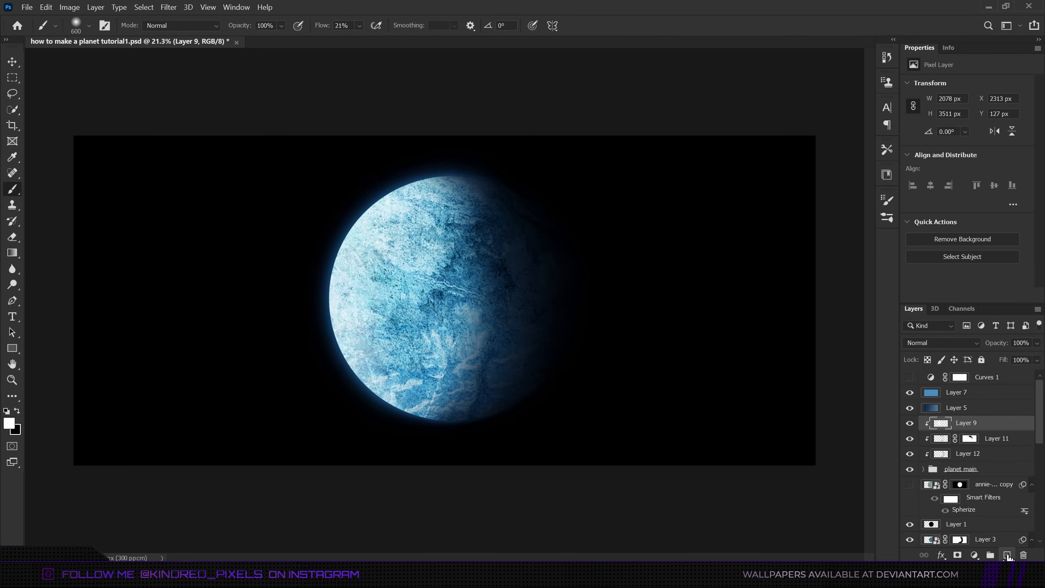
pyautogui.click(1007, 556)
pyautogui.moveTo(400, 185)
pyautogui.mouseDown()
pyautogui.moveTo(362, 215)
pyautogui.moveTo(333, 295)
pyautogui.moveTo(356, 368)
pyautogui.moveTo(407, 388)
pyautogui.moveTo(368, 359)
pyautogui.moveTo(369, 254)
pyautogui.mouseUp()
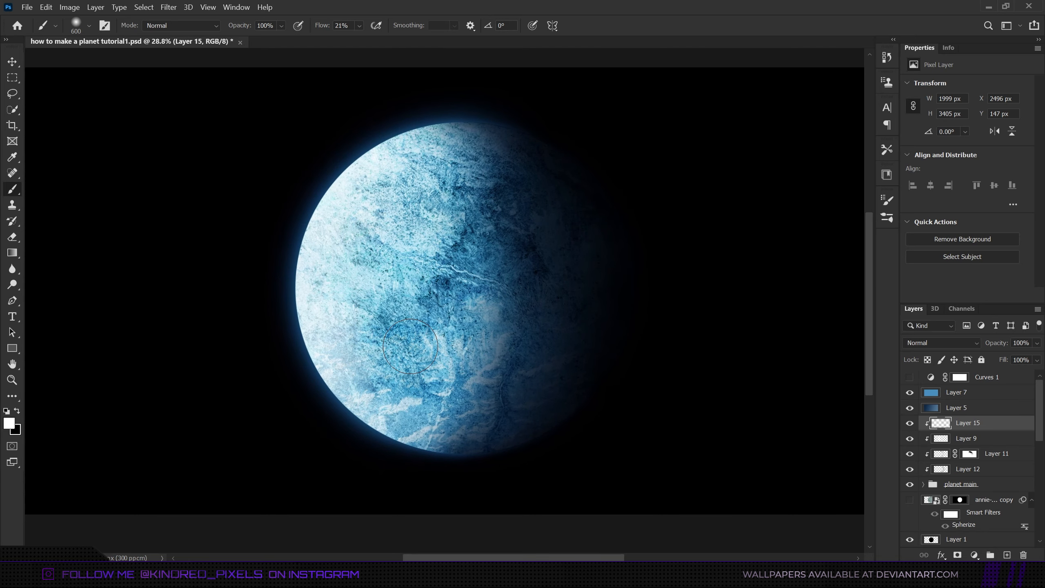
# Add a Black & White adjustment layer above Layer 7 to check the bright-to-dark falloff, and hide it again
pyautogui.click(955, 392)
pyautogui.click(974, 554)
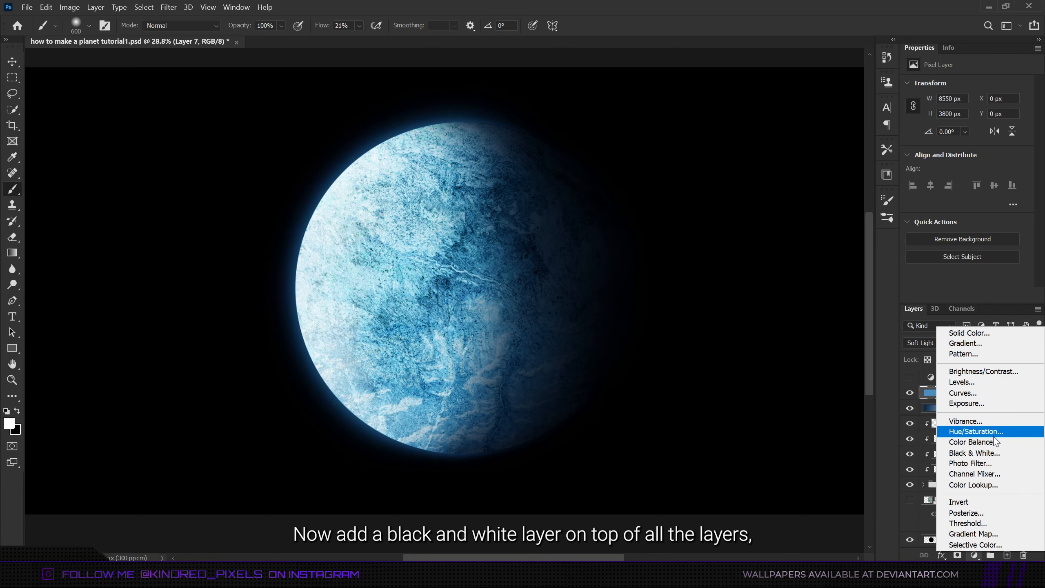
pyautogui.click(989, 454)
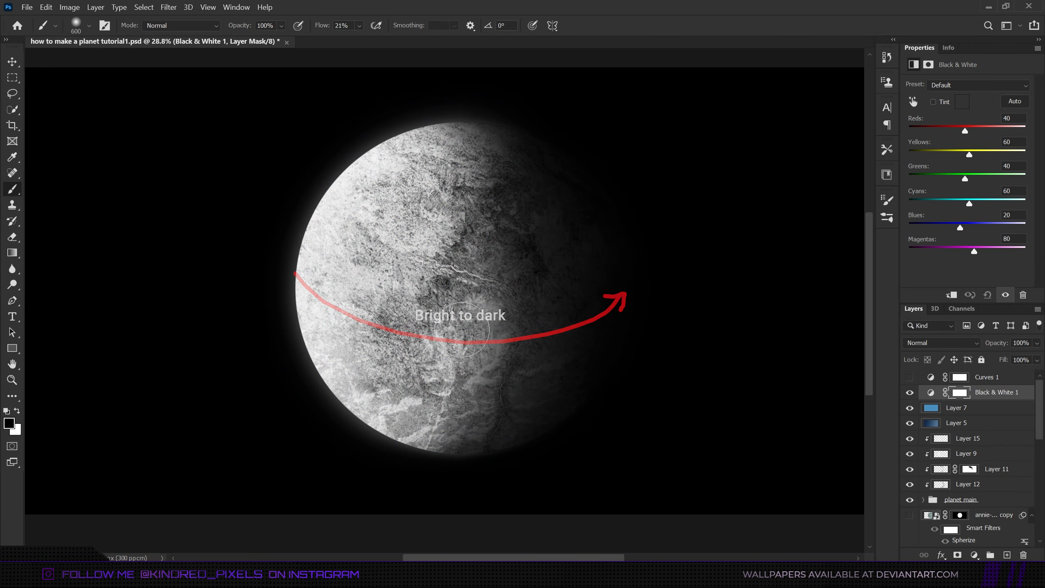
pyautogui.click(909, 392)
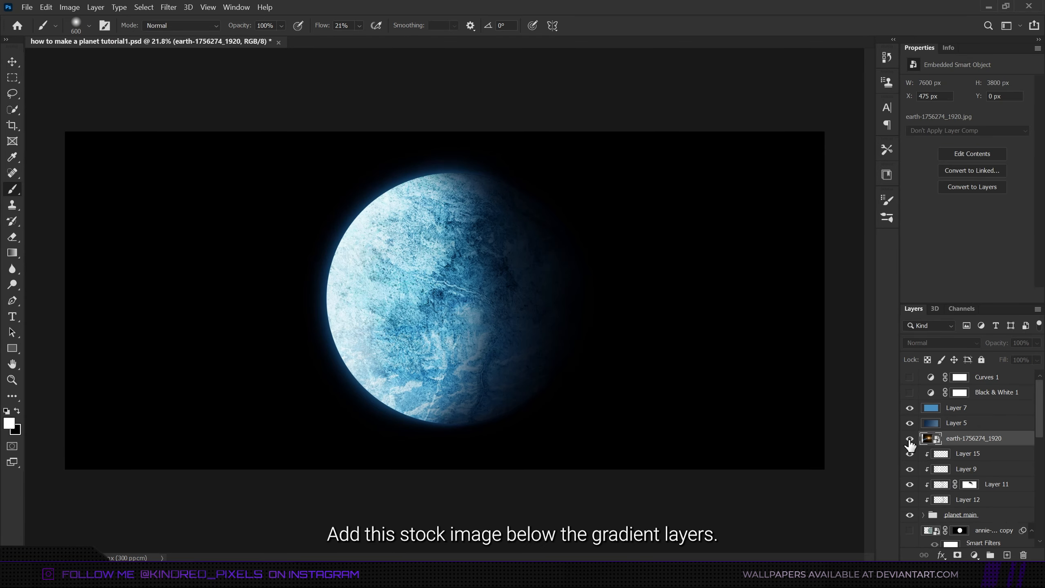
# Show the earth-1756274_1920 image, shrink and rotate it about -79° onto the planet's left edge, and set its blend mode to Screen
pyautogui.click(909, 439)
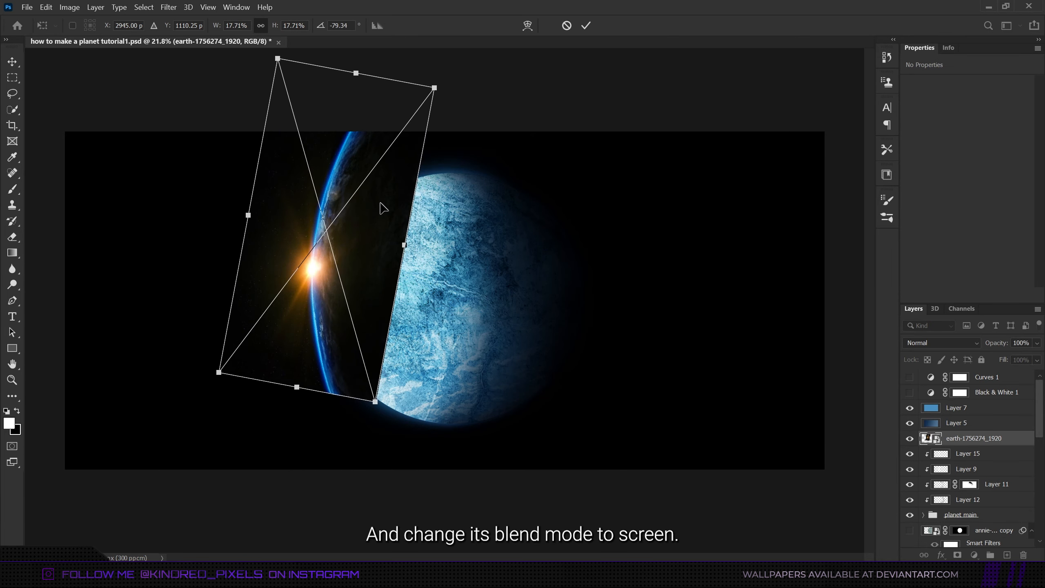
pyautogui.click(952, 342)
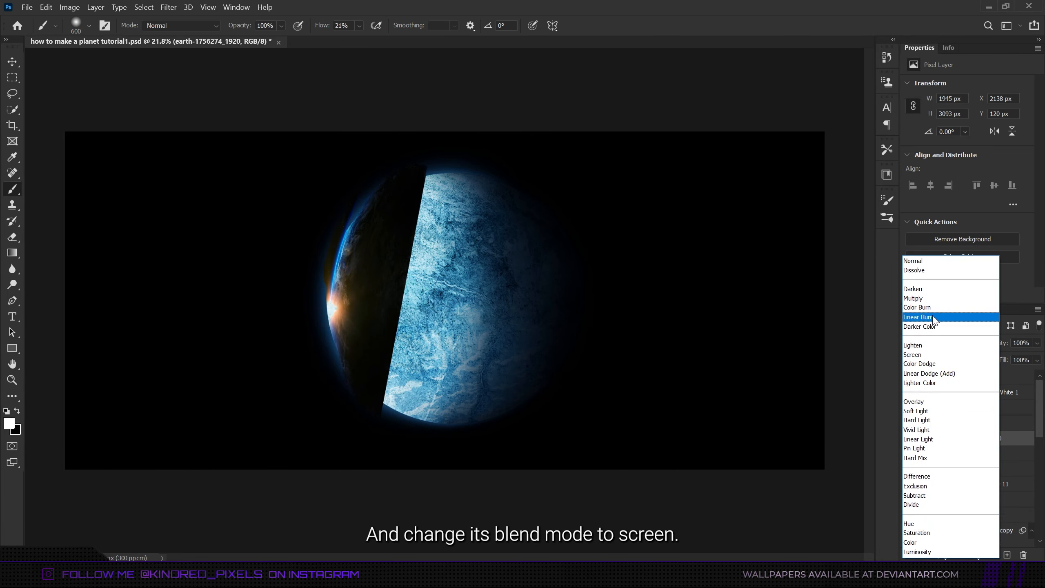
pyautogui.click(930, 355)
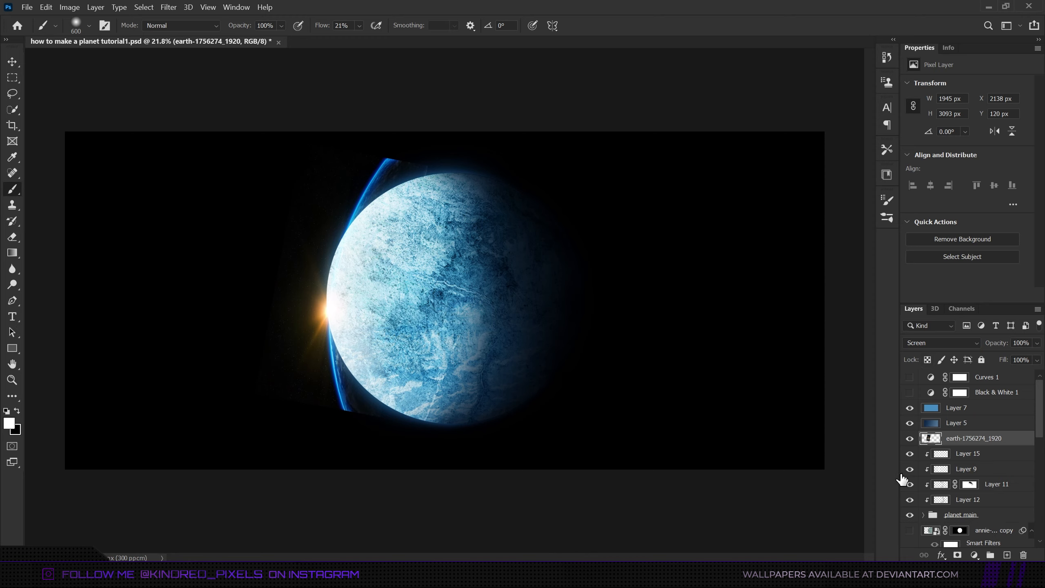
# Warp the earth-1756274_1920 layer so its blue rim light curves along the planet's left edge
pyautogui.hotkey('ctrl', 't')
pyautogui.rightClick(364, 204)
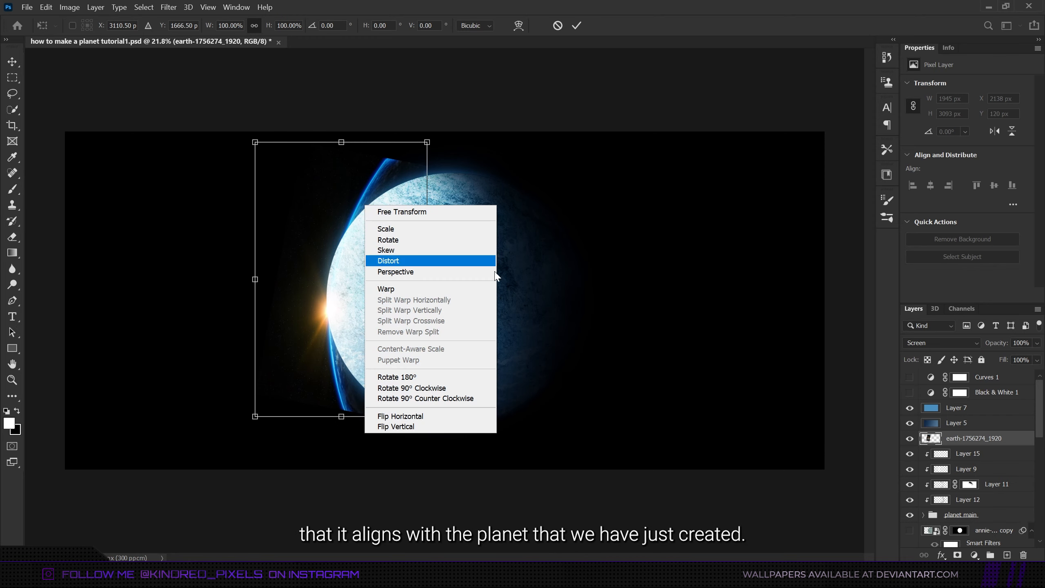
pyautogui.click(450, 291)
pyautogui.moveTo(430, 144); pyautogui.dragTo(516, 194)
pyautogui.moveTo(255, 234); pyautogui.dragTo(147, 228)
pyautogui.moveTo(255, 417); pyautogui.dragTo(309, 419)
pyautogui.moveTo(370, 417); pyautogui.dragTo(446, 380)
pyautogui.moveTo(310, 419); pyautogui.dragTo(309, 420)
pyautogui.moveTo(311, 418); pyautogui.dragTo(305, 421)
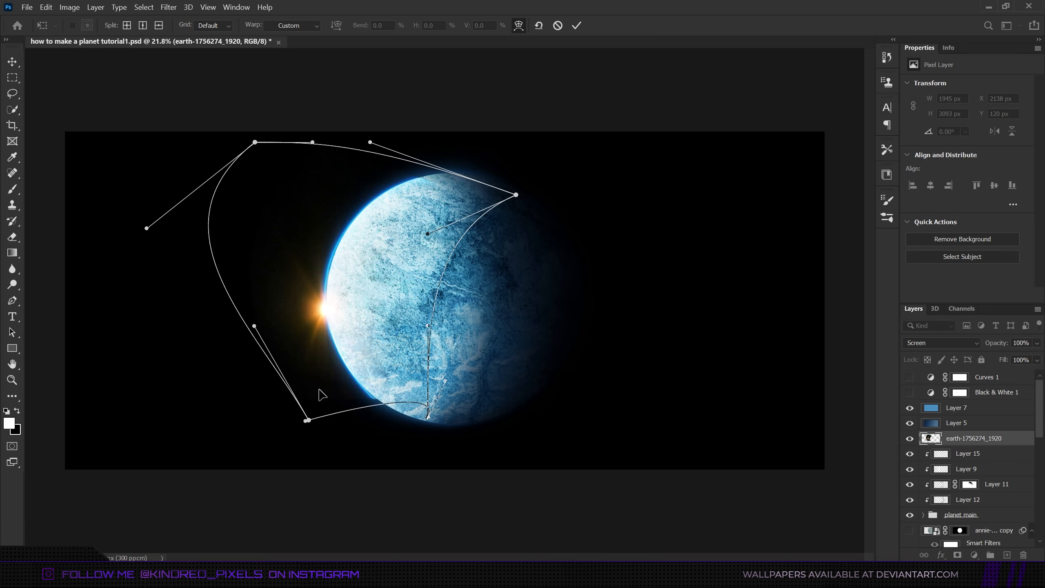
pyautogui.press('Return')
# Add a mask to the earth-1756274_1920 layer and paint out the orange flare with a soft 600 px black brush at 21% flow
pyautogui.press('b')
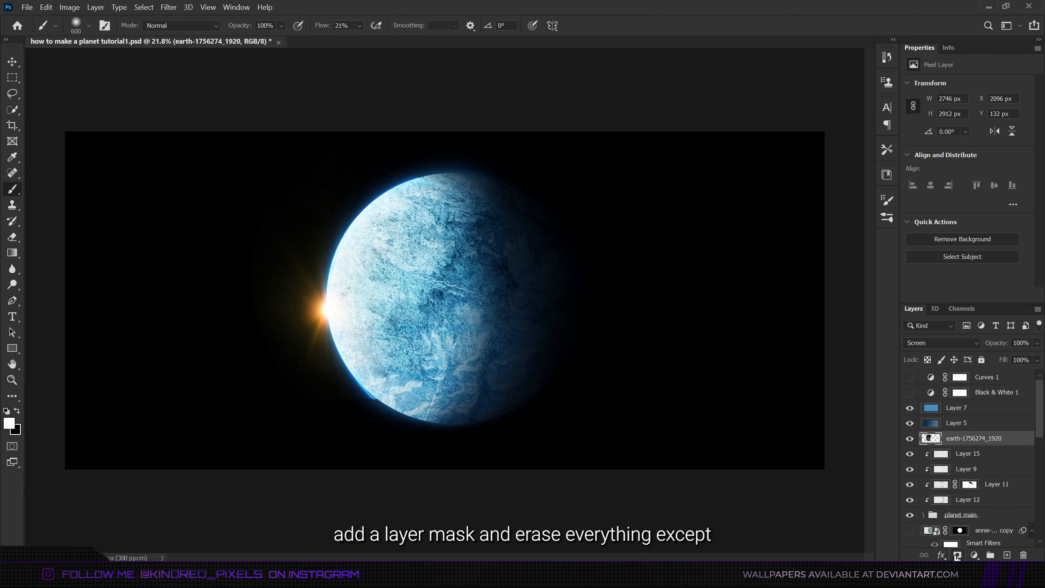
pyautogui.click(956, 555)
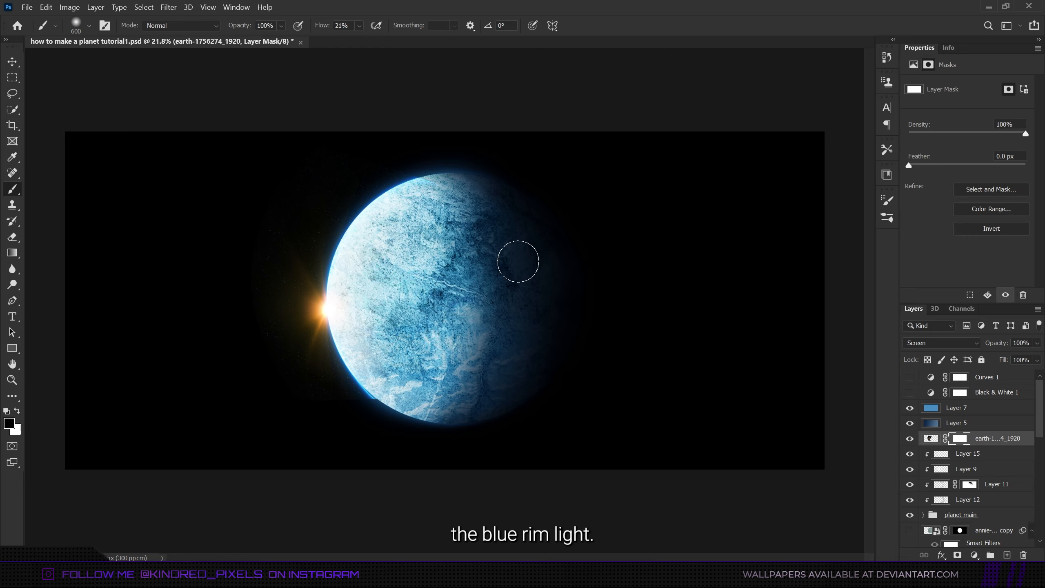
pyautogui.moveTo(289, 246)
pyautogui.mouseDown()
pyautogui.moveTo(305, 262)
pyautogui.moveTo(338, 176)
pyautogui.mouseUp()
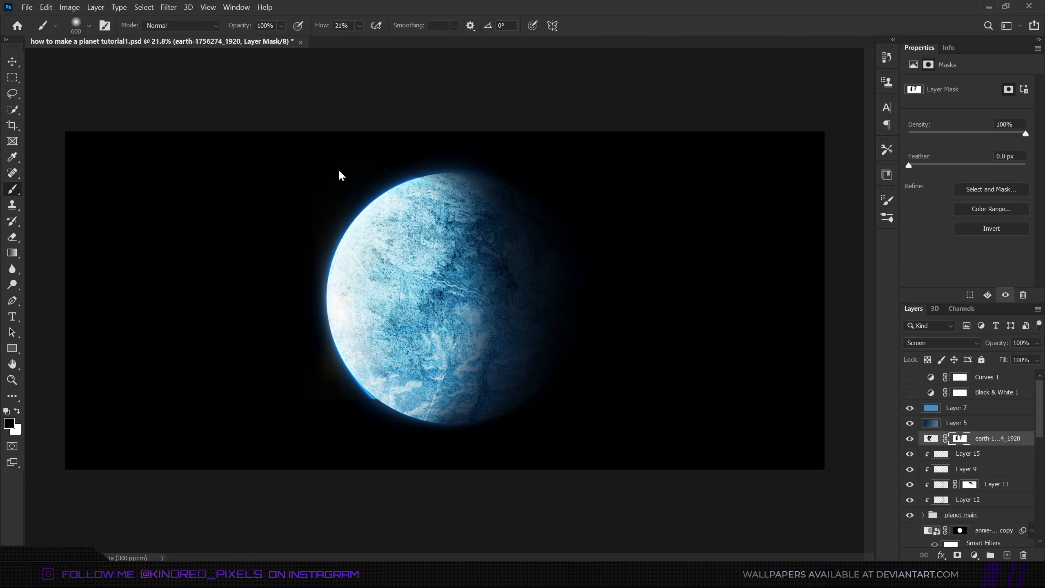
# Warp the masked earth-1756274_1920 layer again, nudging its upper and lower parts to fit the rim light closer to the planet's edge
pyautogui.scroll(3, 466, 219)
pyautogui.hotkey('ctrl', 't')
pyautogui.rightClick(388, 191)
pyautogui.click(409, 267)
pyautogui.moveTo(398, 119); pyautogui.dragTo(409, 115)
pyautogui.moveTo(291, 460); pyautogui.dragTo(307, 472)
pyautogui.moveTo(283, 357); pyautogui.dragTo(281, 365)
pyautogui.moveTo(424, 460); pyautogui.dragTo(431, 466)
pyautogui.press('Return')
# Refine the rim-light layer's mask around the planet's left edge with black brushes of 300 px and 150 px at 21% flow
pyautogui.press('b')
pyautogui.scroll(4, 312, 458)
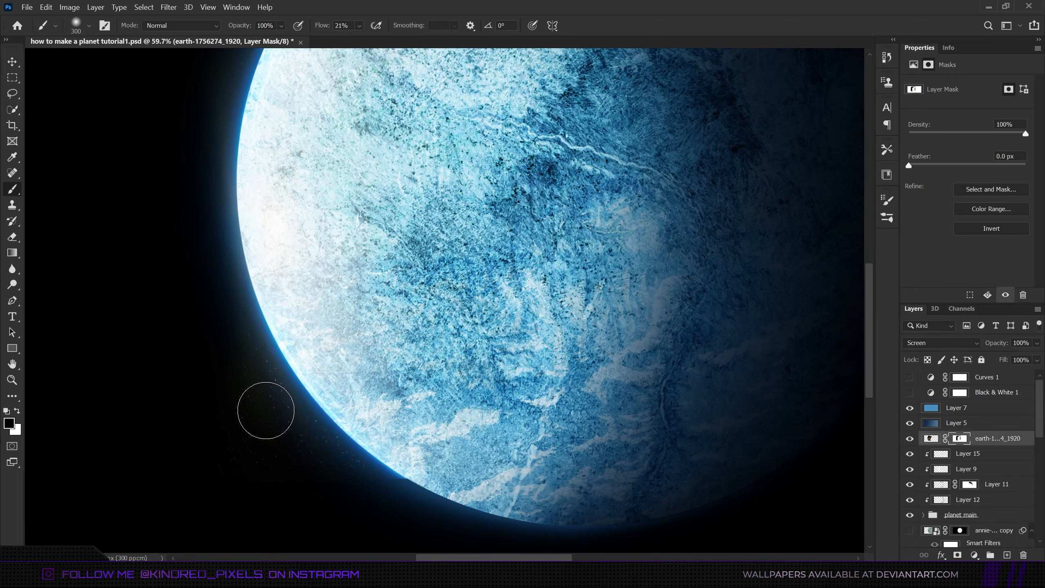
pyautogui.scroll(5, 221, 365)
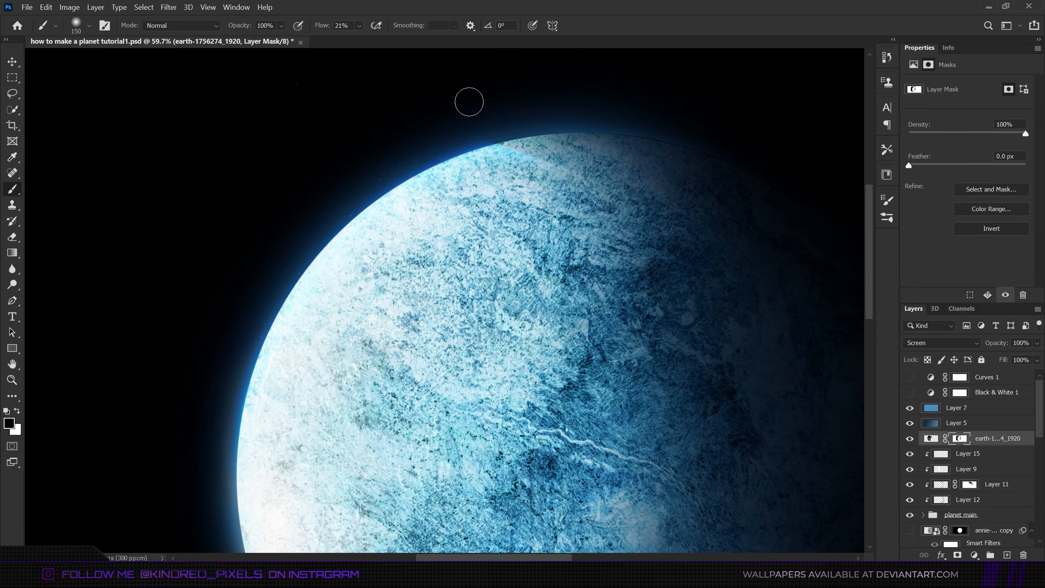
pyautogui.scroll(-6, 240, 291)
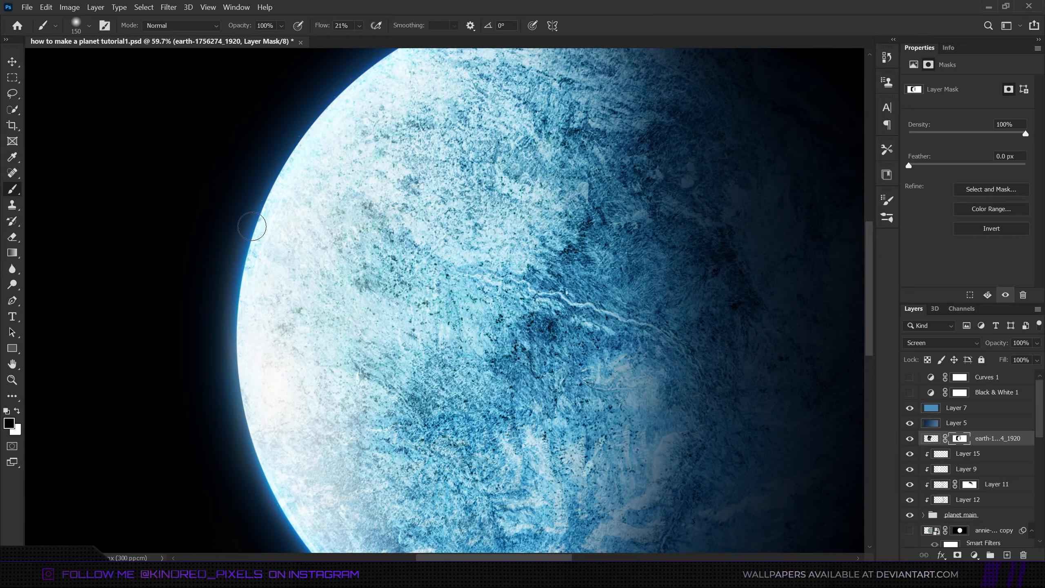
pyautogui.scroll(-5, 366, 334)
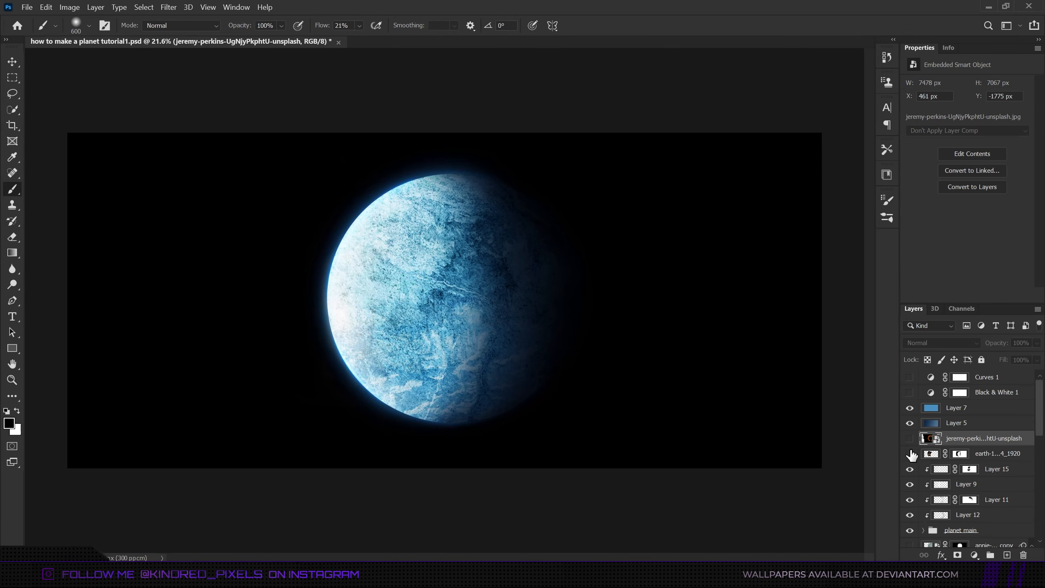
# Show the orange fire-ring stock image below Layer 5 and set its blend mode to Screen
pyautogui.click(909, 438)
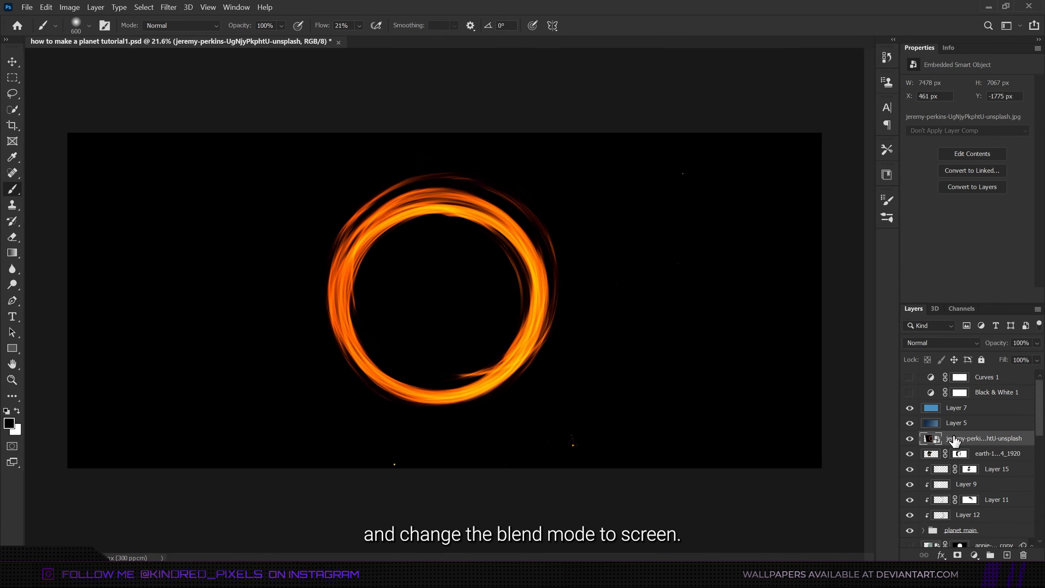
pyautogui.click(948, 345)
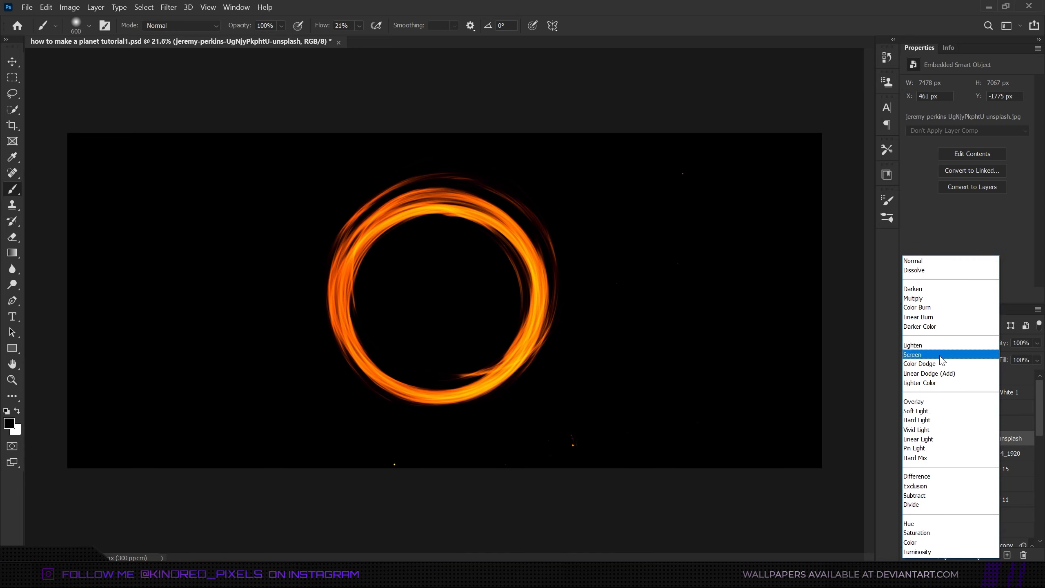
pyautogui.click(932, 356)
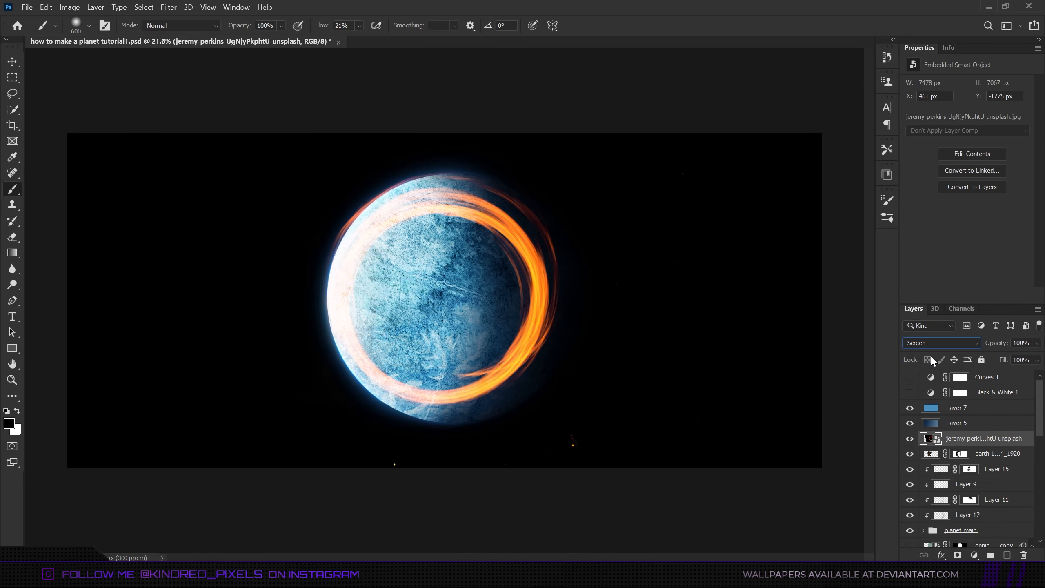
# Add a Hue/Saturation adjustment layer above the fire-ring image and clip it to that image
pyautogui.click(973, 555)
pyautogui.click(981, 439)
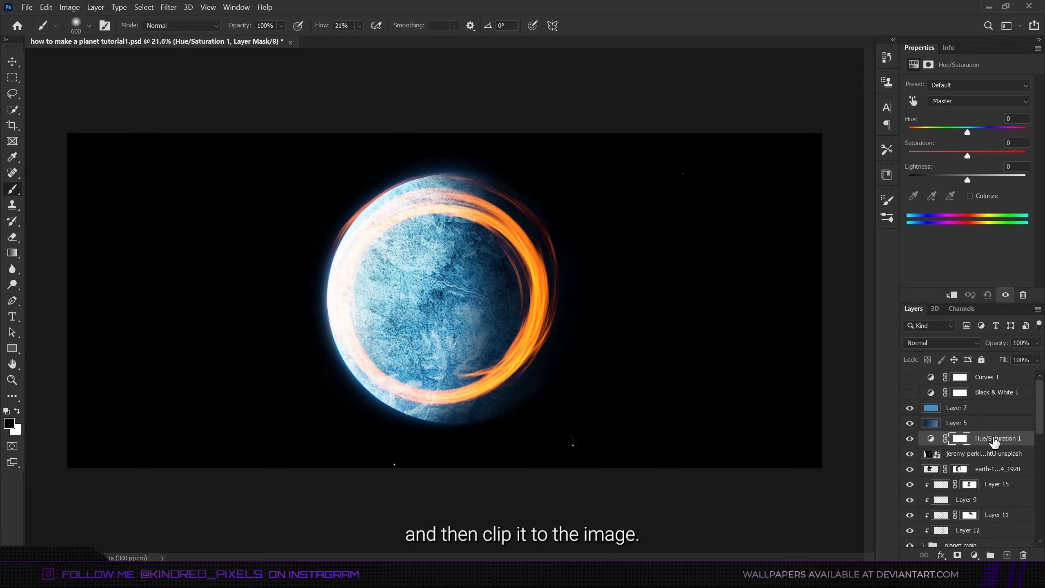
pyautogui.rightClick(993, 439)
pyautogui.click(927, 274)
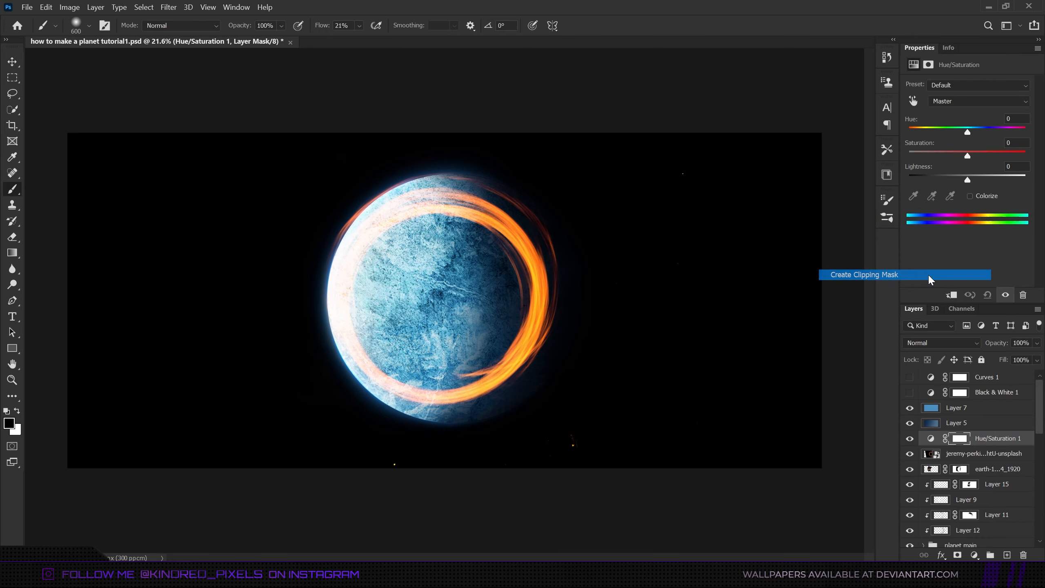
# Set the clipped adjustment's hue to +162 and add a layer mask to the fire-ring image
pyautogui.moveTo(967, 134); pyautogui.dragTo(1022, 131)
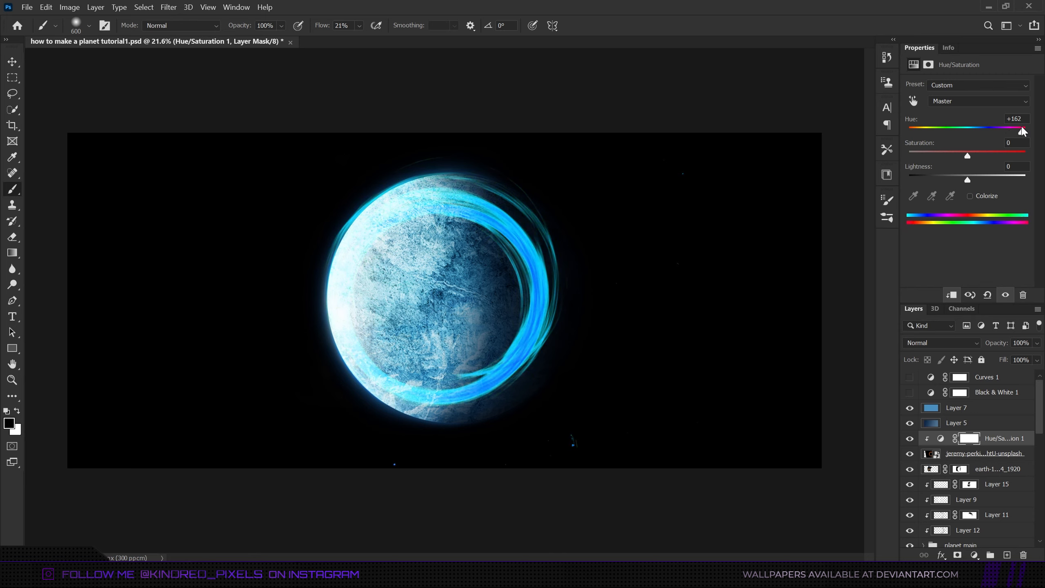
pyautogui.click(1014, 454)
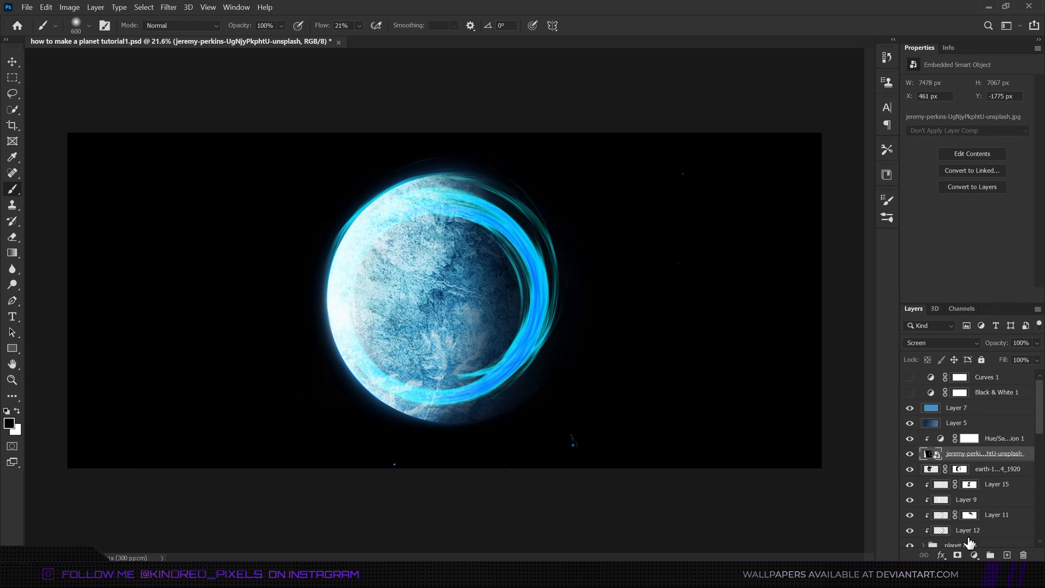
pyautogui.click(957, 555)
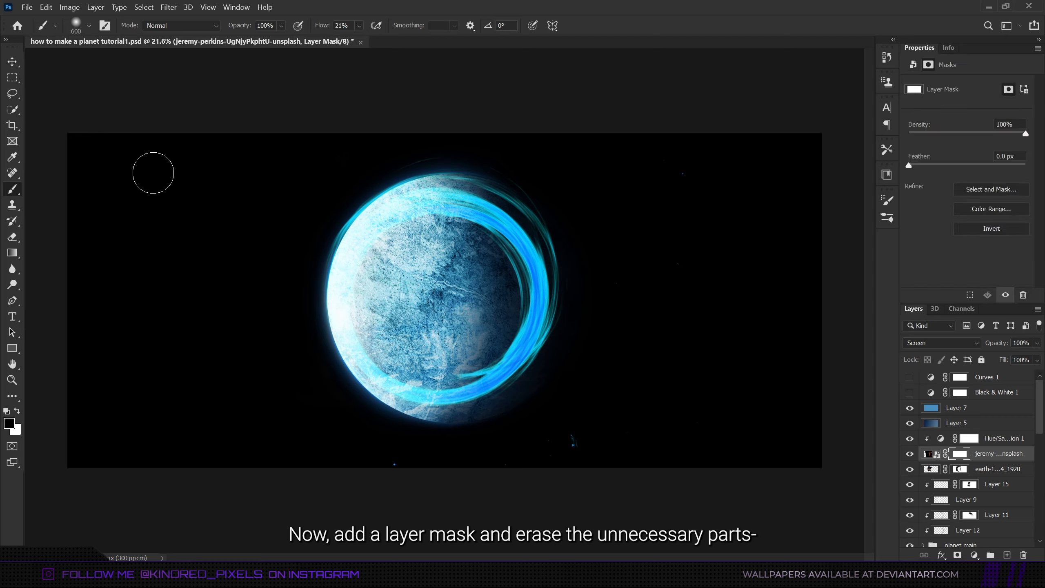
# Mask out the ring except along the planet's upper-left edge, using soft black brushes from 600 px down to 200 px at 21% flow
pyautogui.moveTo(541, 326)
pyautogui.mouseDown()
pyautogui.moveTo(527, 364)
pyautogui.moveTo(506, 242)
pyautogui.moveTo(493, 229)
pyautogui.moveTo(519, 354)
pyautogui.moveTo(577, 323)
pyautogui.moveTo(564, 333)
pyautogui.moveTo(563, 270)
pyautogui.moveTo(423, 212)
pyautogui.moveTo(458, 225)
pyautogui.moveTo(545, 217)
pyautogui.mouseUp()
pyautogui.moveTo(359, 332)
pyautogui.mouseDown()
pyautogui.moveTo(434, 394)
pyautogui.moveTo(413, 275)
pyautogui.mouseUp()
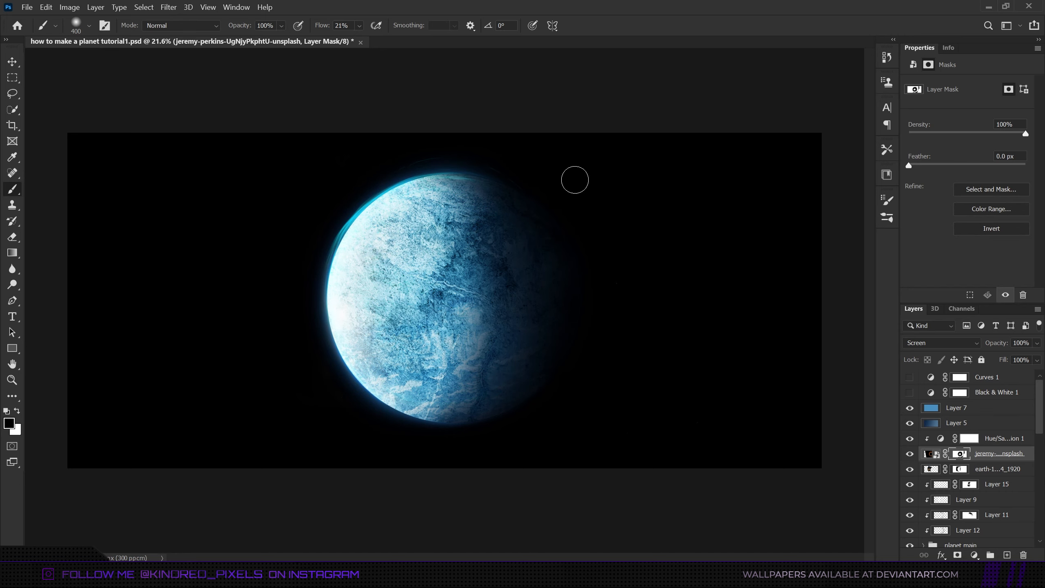
pyautogui.scroll(3, 456, 201)
pyautogui.press('[')
pyautogui.press('[')
pyautogui.press('[')
pyautogui.scroll(-3, 483, 317)
# Rasterize the fire-ring layer and warp it slightly so the cyan arc fits the planet's upper-left edge
pyautogui.rightClick(986, 453)
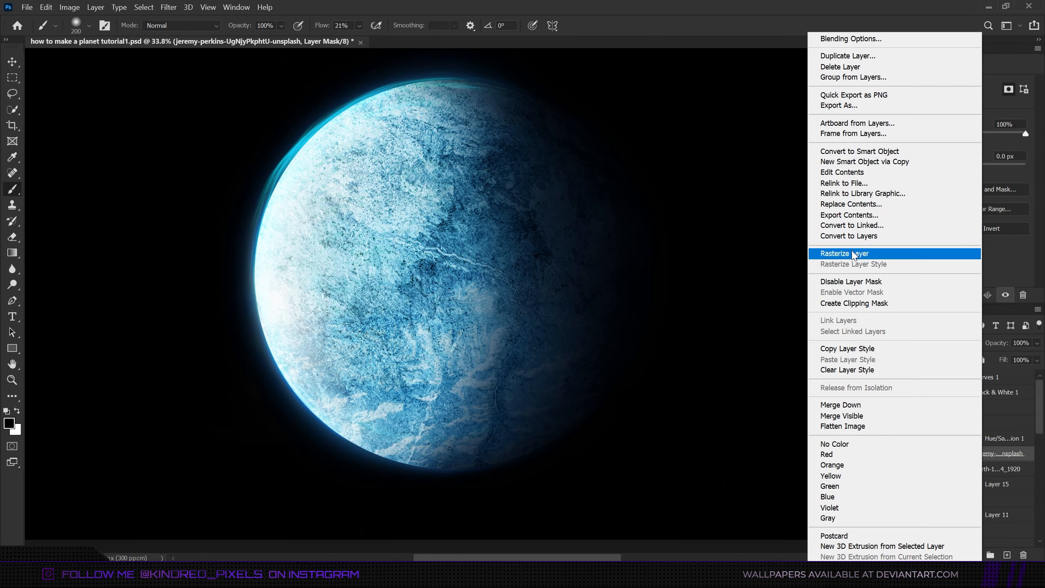
pyautogui.click(854, 253)
pyautogui.hotkey('ctrl', 't')
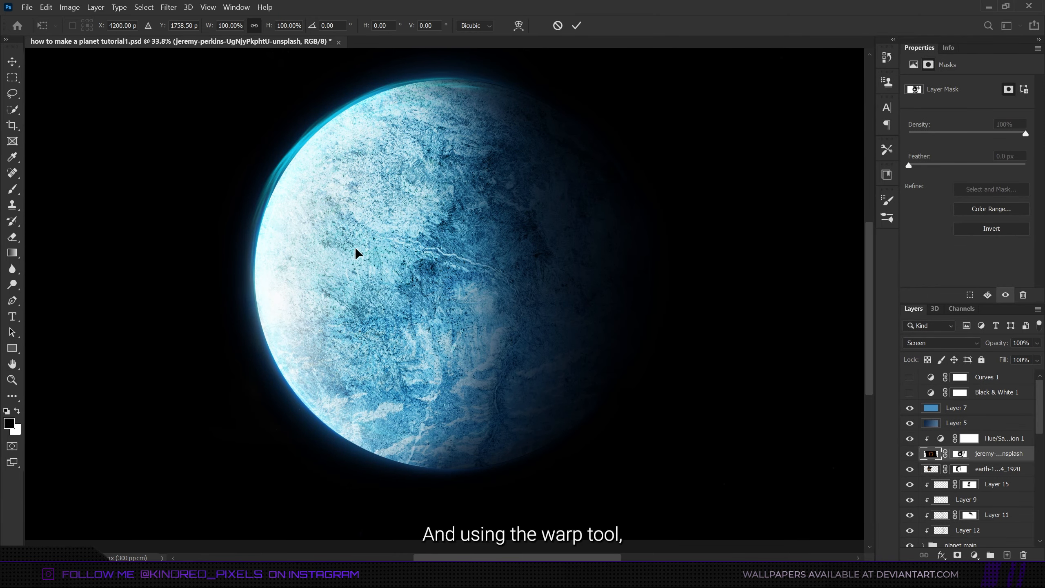
pyautogui.rightClick(350, 247)
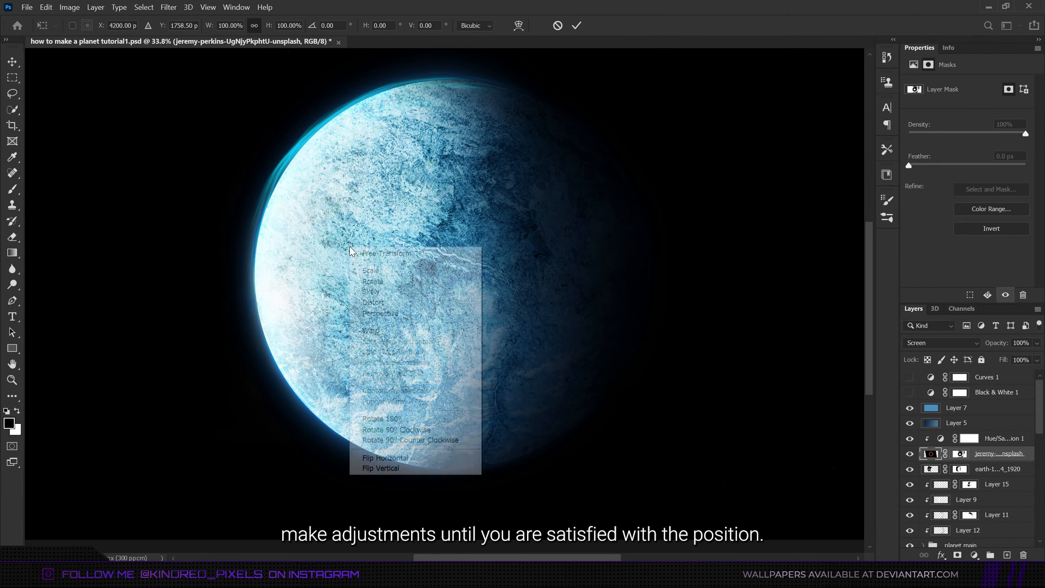
pyautogui.click(384, 330)
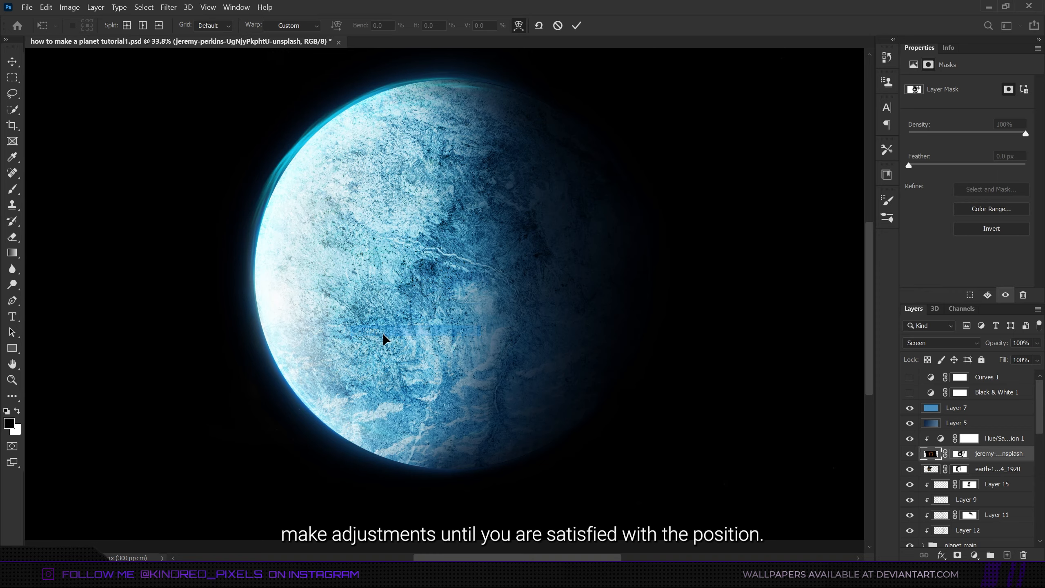
pyautogui.moveTo(273, 316); pyautogui.dragTo(280, 322)
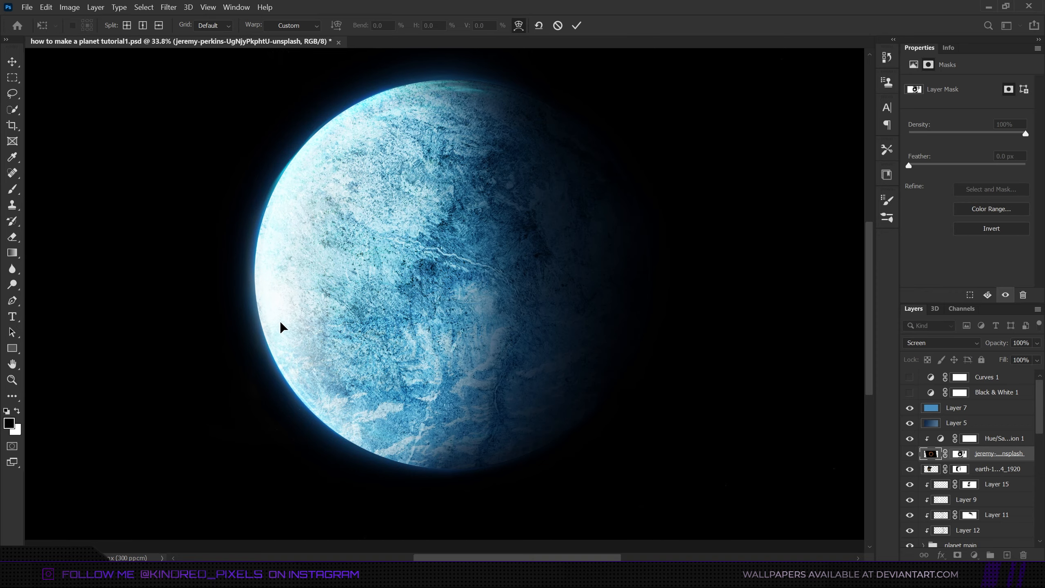
pyautogui.press('Return')
# Examine the planet's lower-right edge closely for misalignment with the black circle on Layer 1, reducing the brush to 9 px
pyautogui.scroll(-5, 411, 281)
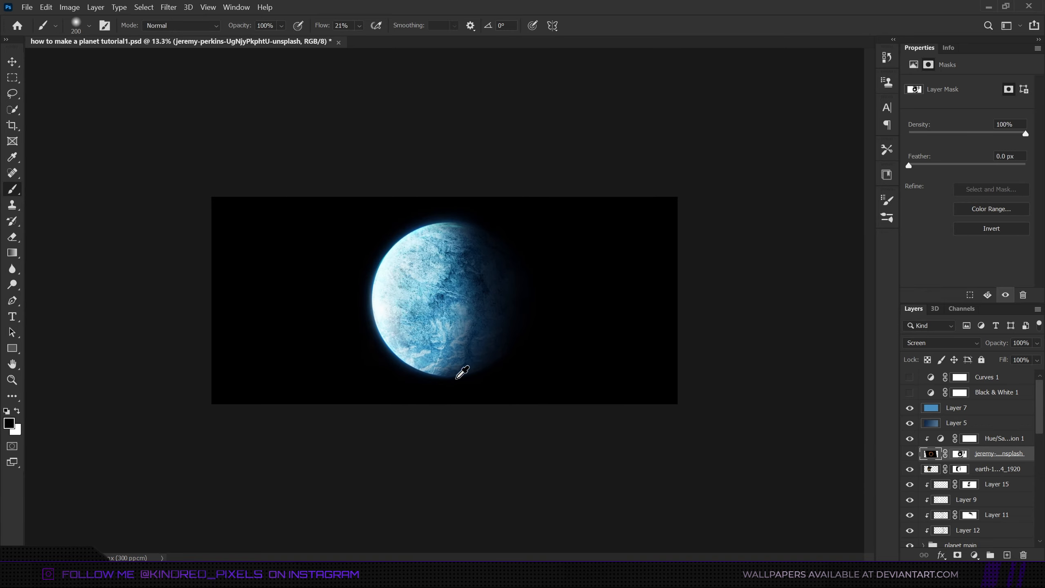
pyautogui.scroll(8, 468, 456)
pyautogui.scroll(-6, 468, 433)
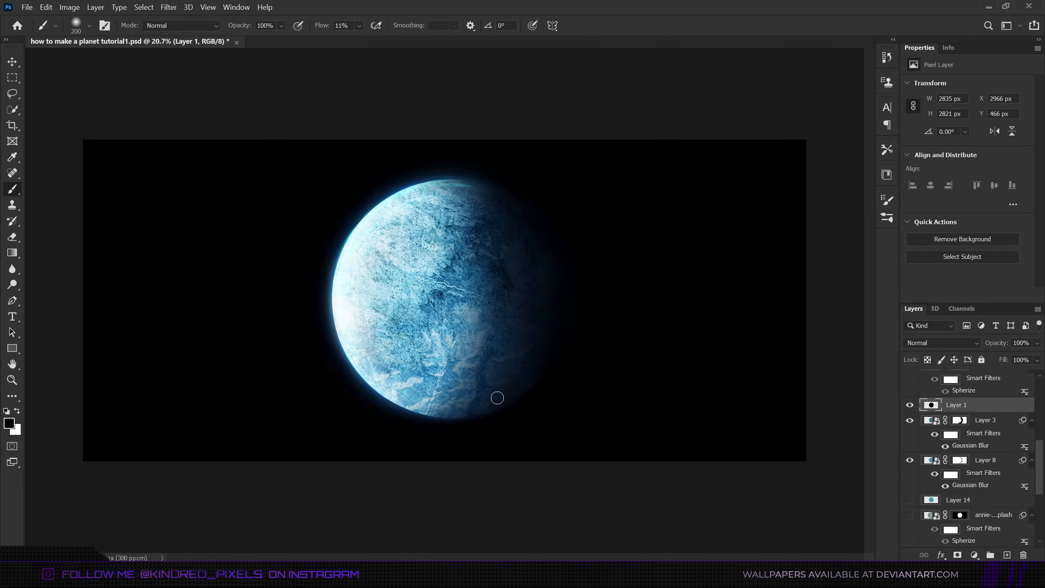
pyautogui.scroll(8, 528, 424)
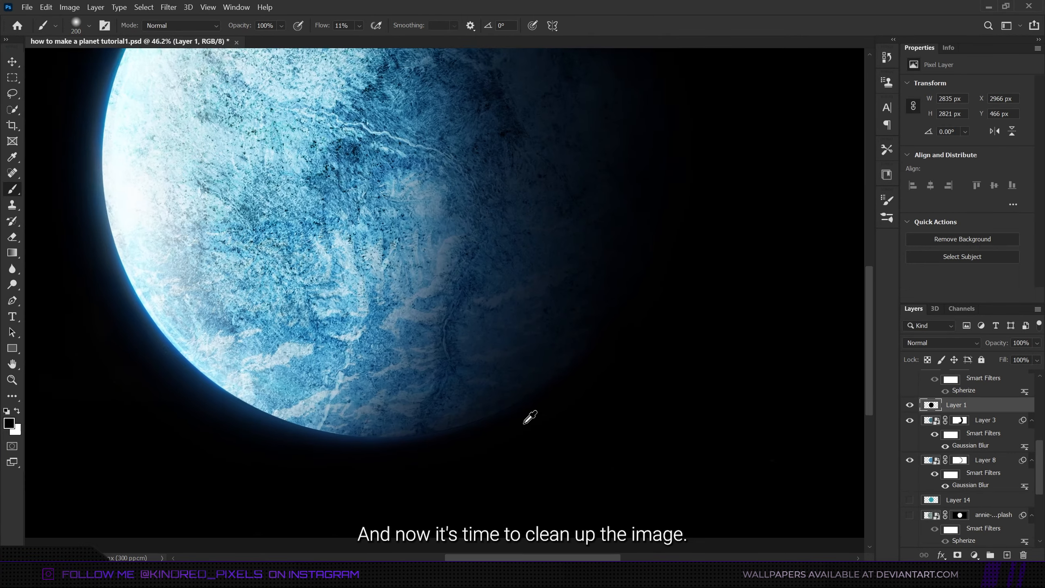
pyautogui.scroll(8, 530, 417)
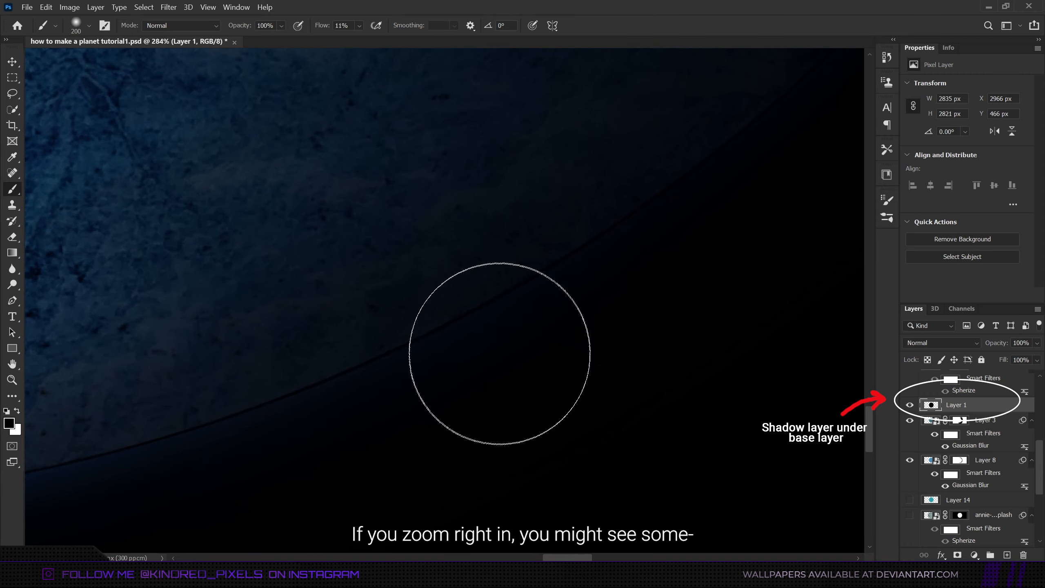
pyautogui.press('[')
pyautogui.press('[')
pyautogui.press('[')
pyautogui.press('[')
pyautogui.press('[')
pyautogui.press('[')
pyautogui.press('[')
pyautogui.press('[')
pyautogui.press('[')
pyautogui.press('[')
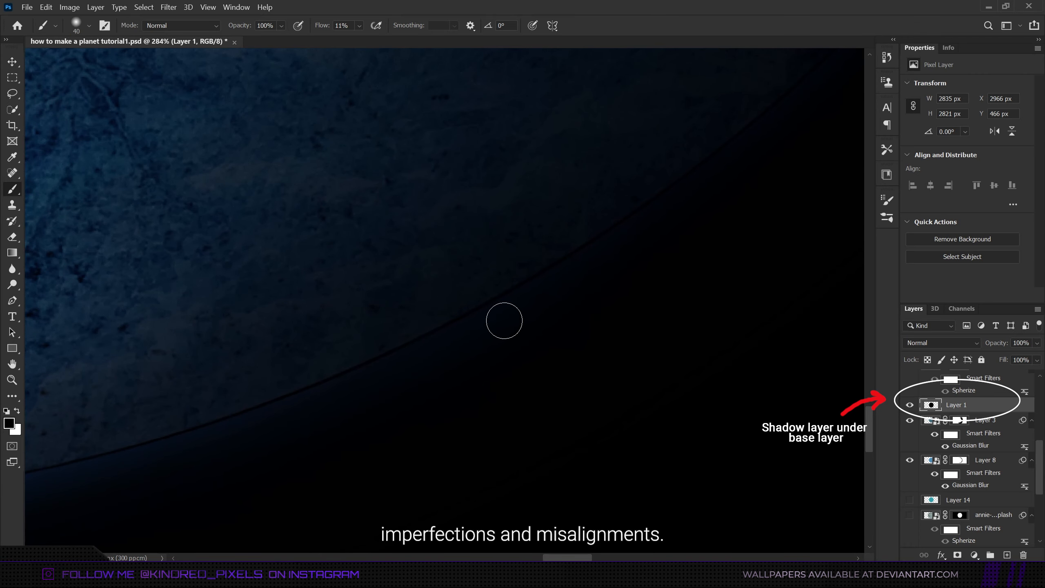
pyautogui.press('[')
pyautogui.press('[')
pyautogui.press('[')
pyautogui.press('[')
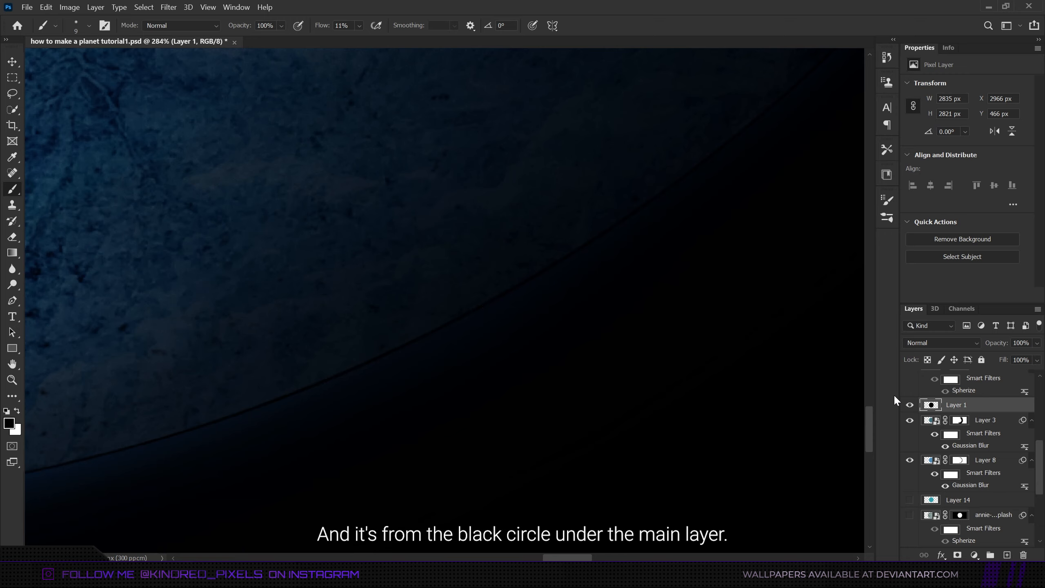
# Scale the black circle on Layer 1 to 99.8% of its size, keeping its proportions
pyautogui.hotkey('ctrl', 't')
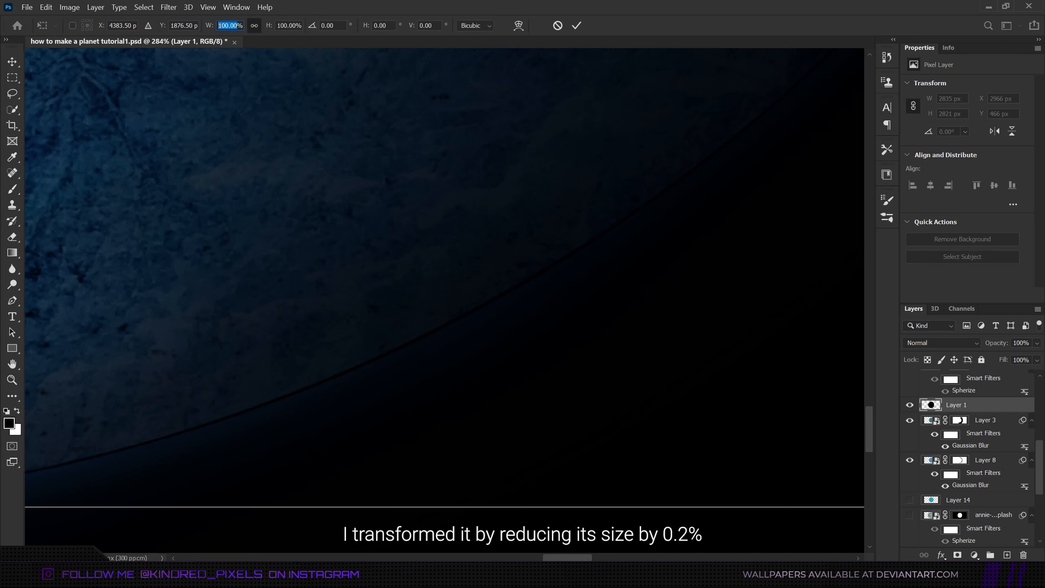
pyautogui.write('99.')
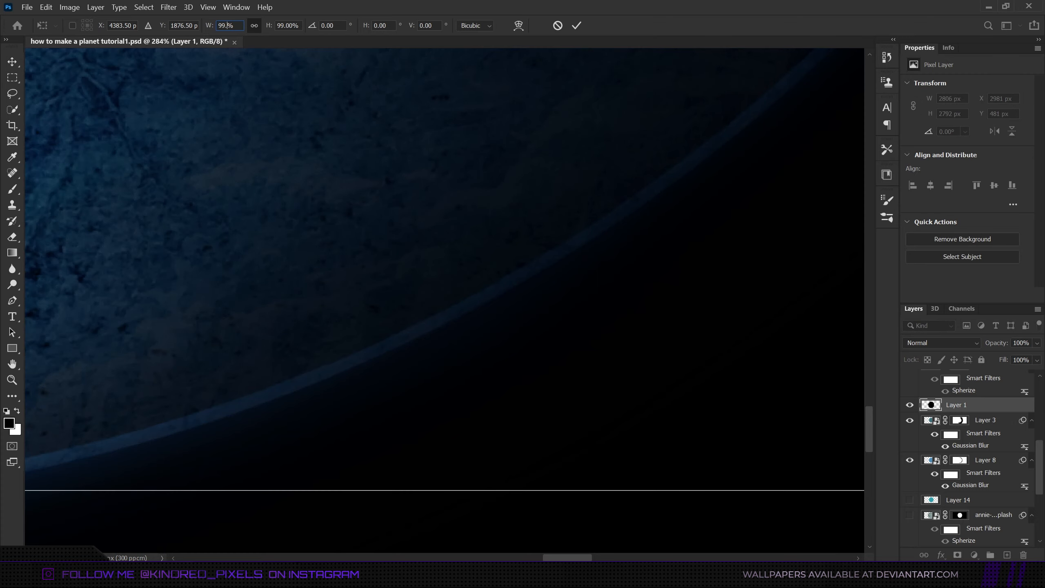
pyautogui.press('Return')
pyautogui.hotkey('ctrl', '0')
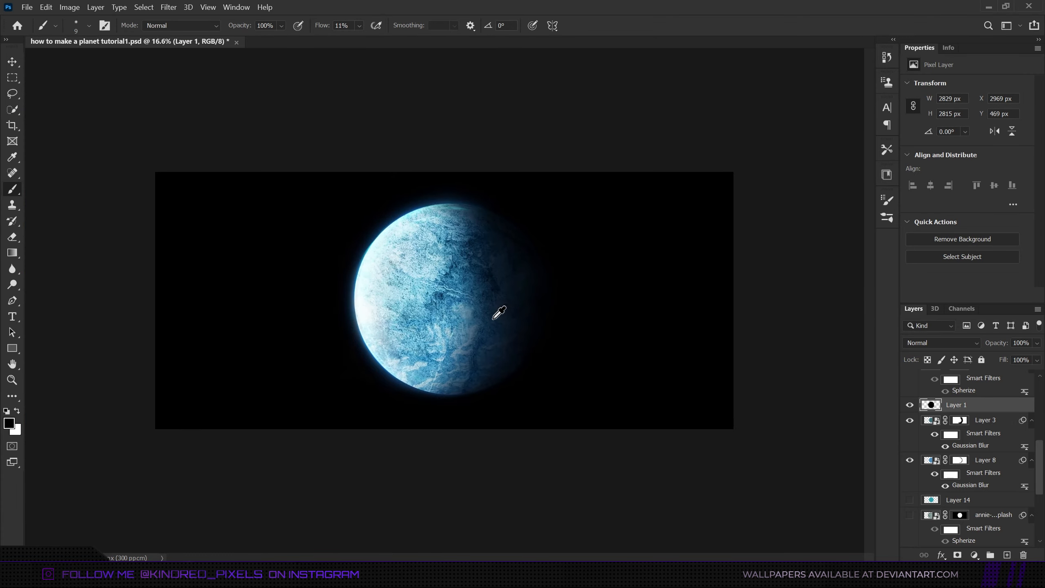
pyautogui.scroll(2, 567, 340)
pyautogui.scroll(-3, 567, 340)
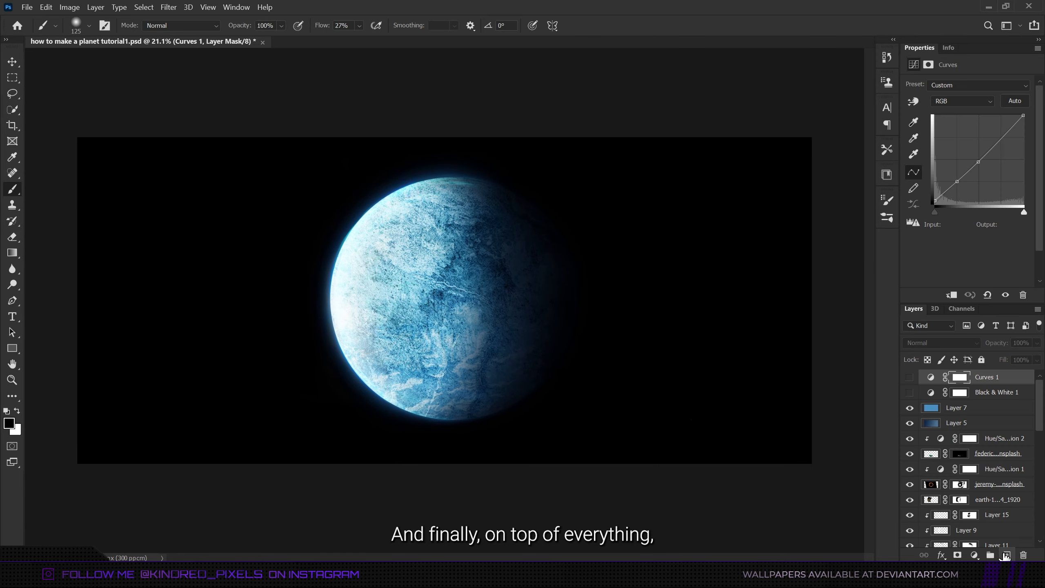
# Add a new layer at the top of the stack and choose the blue foreground color #5395c2
pyautogui.click(1004, 556)
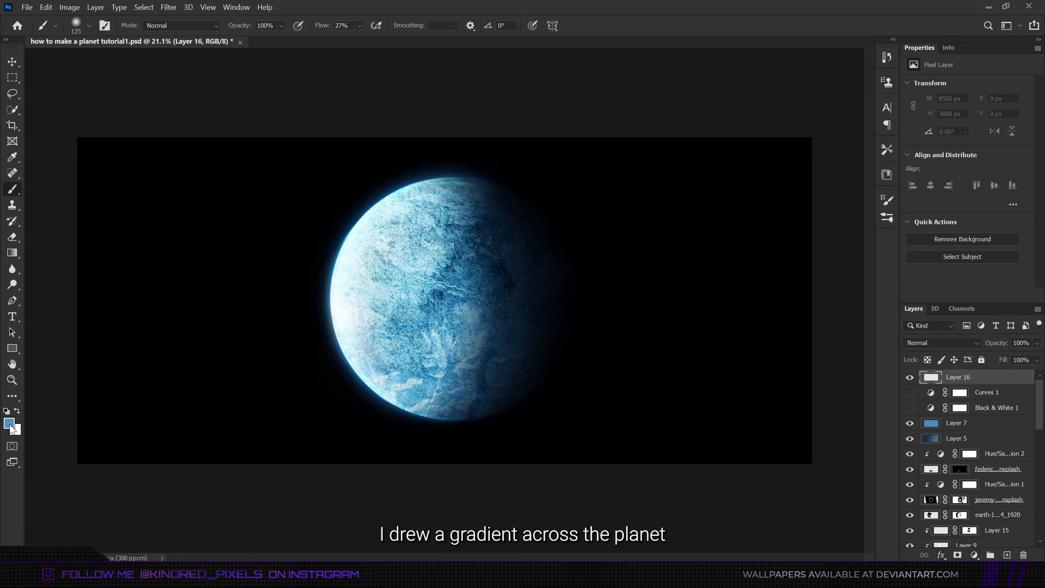
pyautogui.click(10, 425)
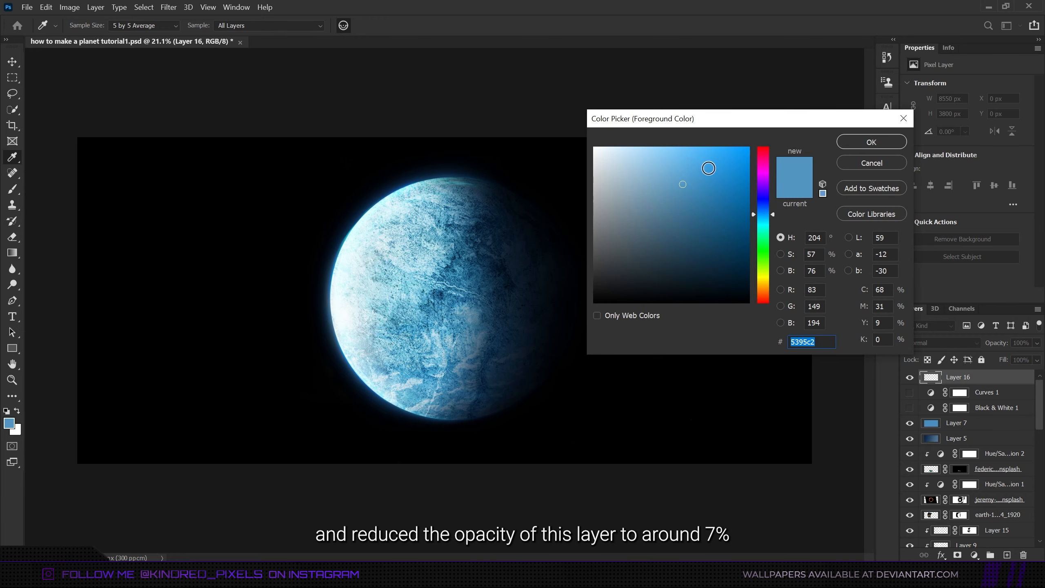
pyautogui.click(871, 142)
# Fill Layer 16 with a blue linear gradient across the whole canvas and lower the layer's opacity to 7%
pyautogui.press('g')
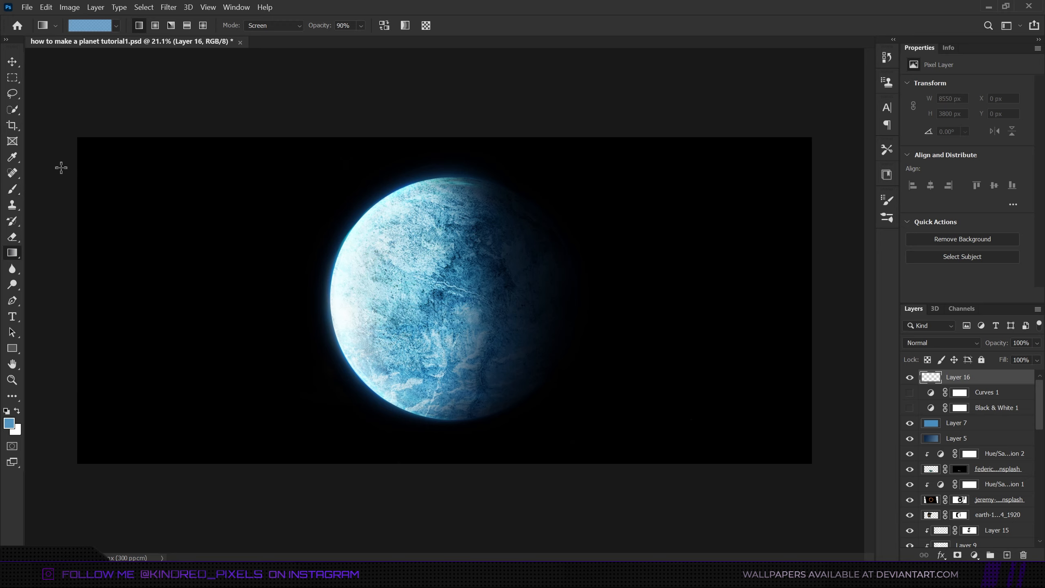
pyautogui.click(88, 27)
pyautogui.click(886, 208)
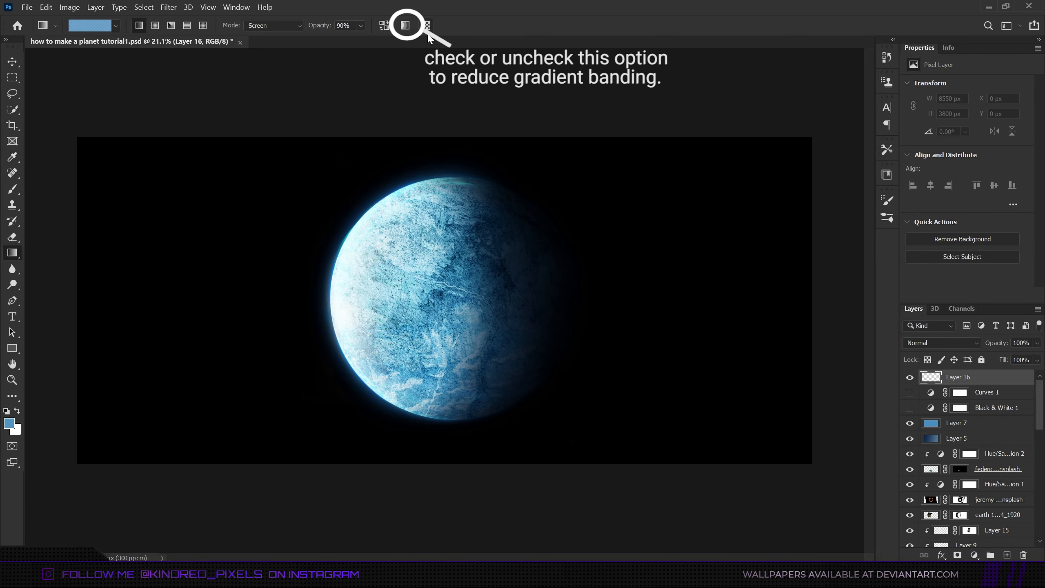
pyautogui.moveTo(62, 154); pyautogui.dragTo(829, 397)
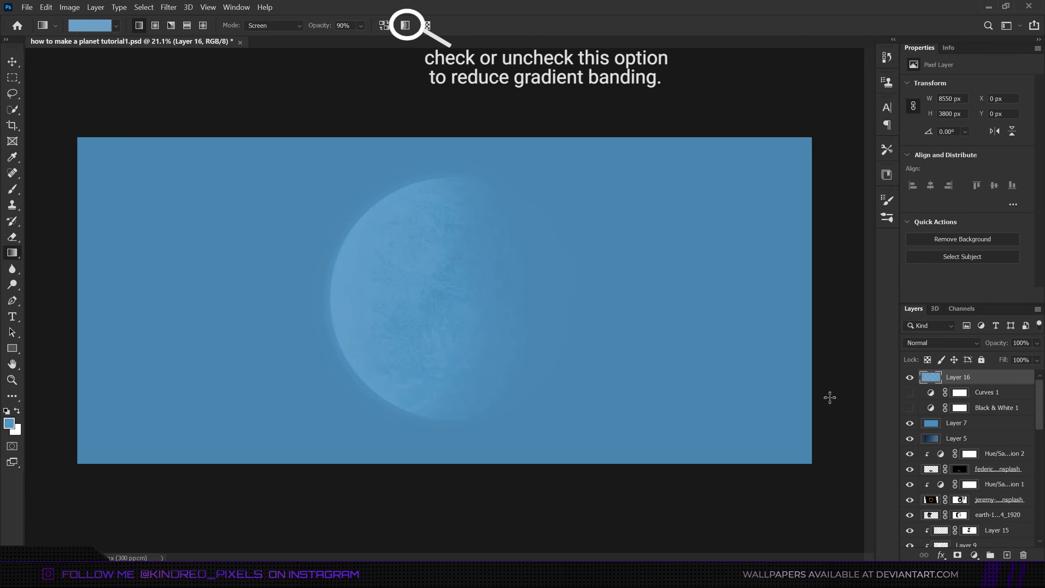
pyautogui.moveTo(999, 348); pyautogui.dragTo(945, 342)
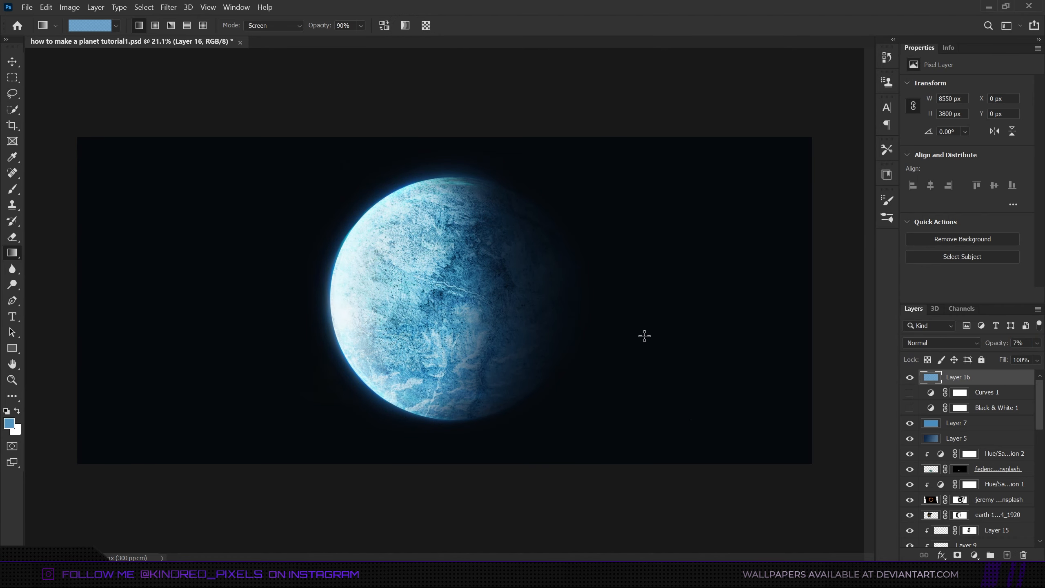
pyautogui.scroll(-1, 608, 334)
pyautogui.scroll(1, 610, 335)
pyautogui.scroll(-1, 610, 334)
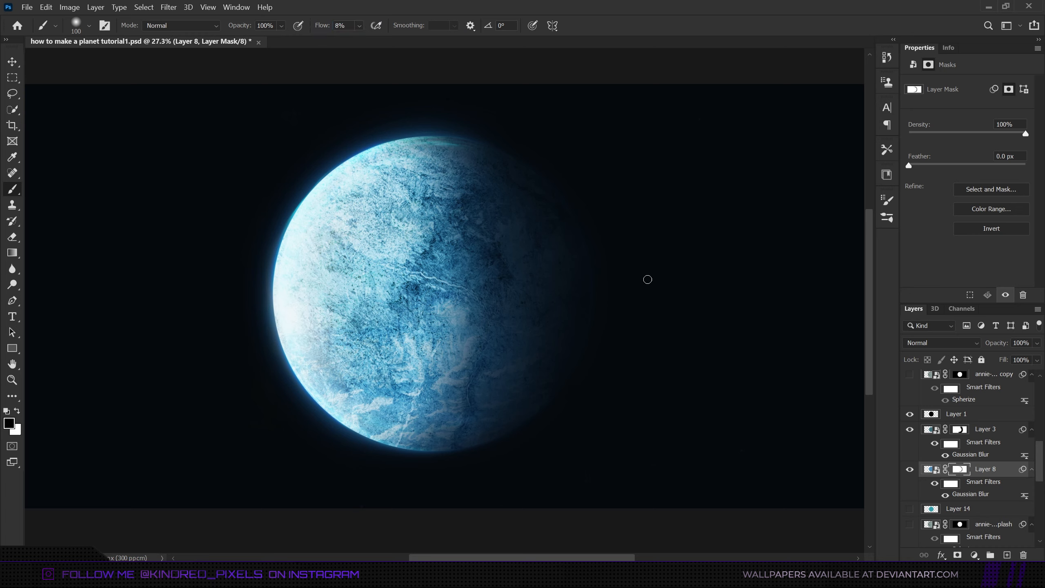
# Revisit Layer 8's Gaussian Blur and touch up its mask along the planet's right edge with a black 250 px brush at up to 16% flow
pyautogui.press(']')
pyautogui.press(']')
pyautogui.press(']')
pyautogui.doubleClick(959, 493)
pyautogui.click(884, 151)
pyautogui.scroll(5, 612, 267)
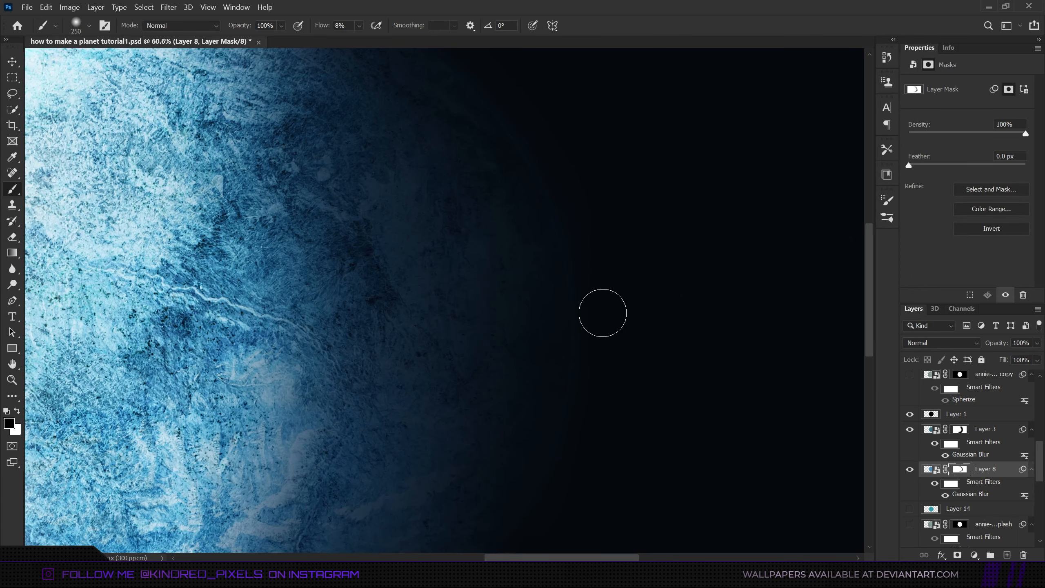
pyautogui.scroll(2, 568, 272)
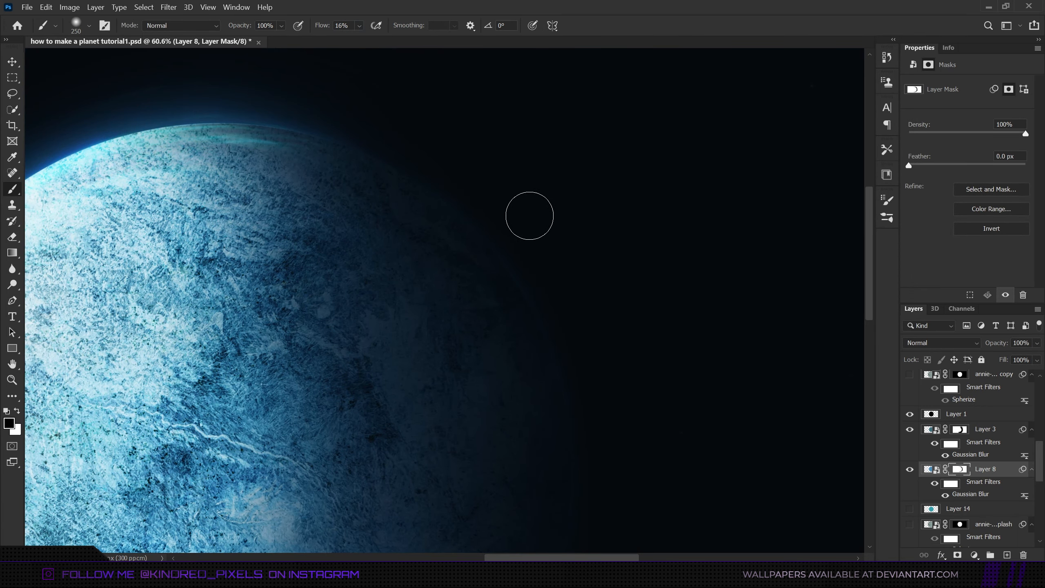
pyautogui.scroll(2, 530, 216)
pyautogui.scroll(-6, 488, 231)
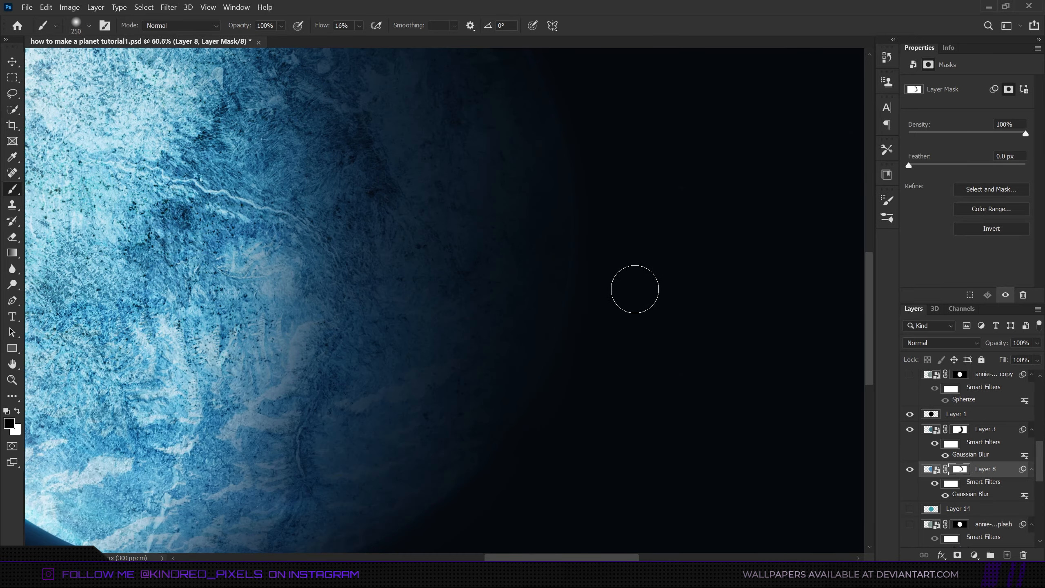
# Refine Layer 8's mask around the planet's lower and right edges, reducing the black brush to 150 px at 16% flow
pyautogui.scroll(-3, 534, 272)
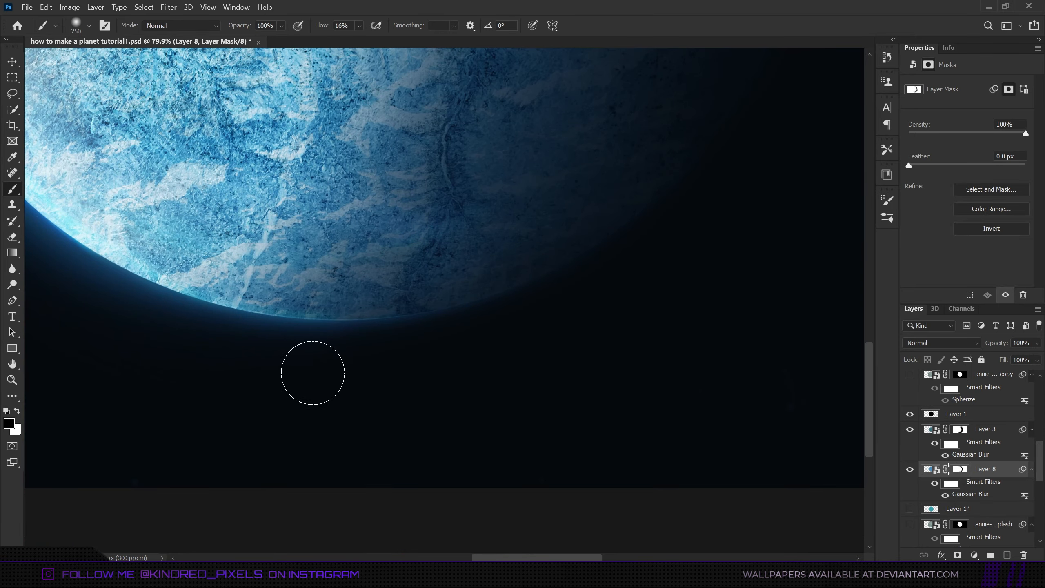
pyautogui.scroll(3, 626, 385)
pyautogui.moveTo(565, 559); pyautogui.dragTo(595, 559)
pyautogui.press('[')
pyautogui.press('[')
pyautogui.press('[')
pyautogui.scroll(-4, 574, 348)
pyautogui.scroll(-2, 570, 325)
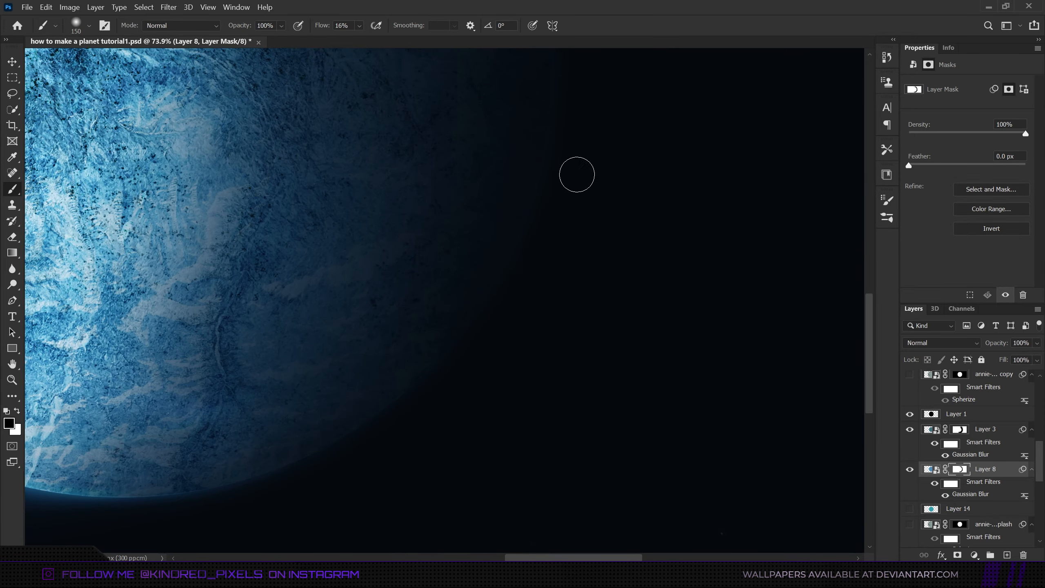
pyautogui.scroll(9, 576, 263)
pyautogui.scroll(2, 495, 253)
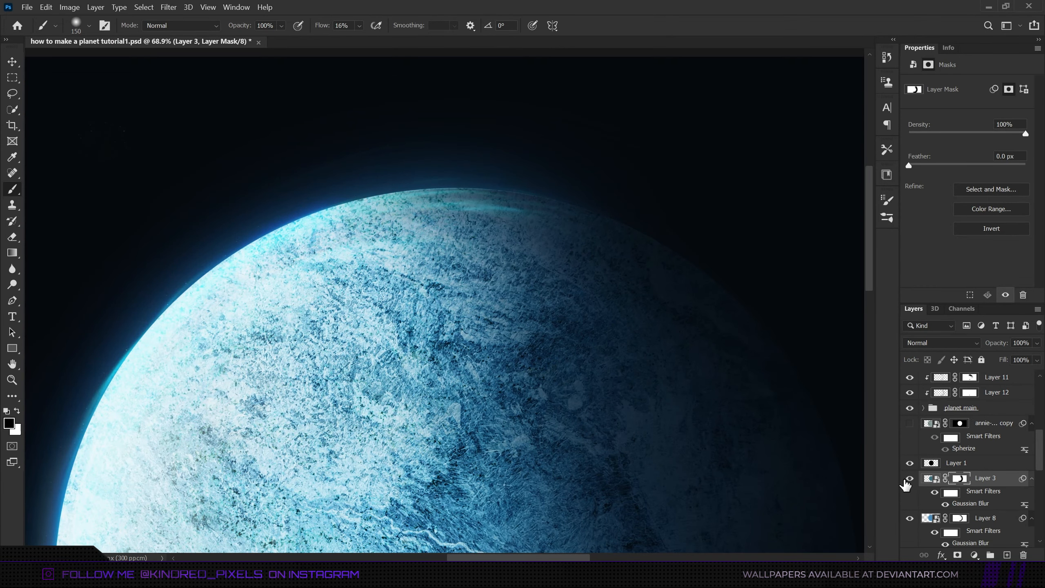
# Set up a soft black 200 px brush at 1% flow for Layer 3's mask around the planet's upper halo
pyautogui.scroll(2, 627, 196)
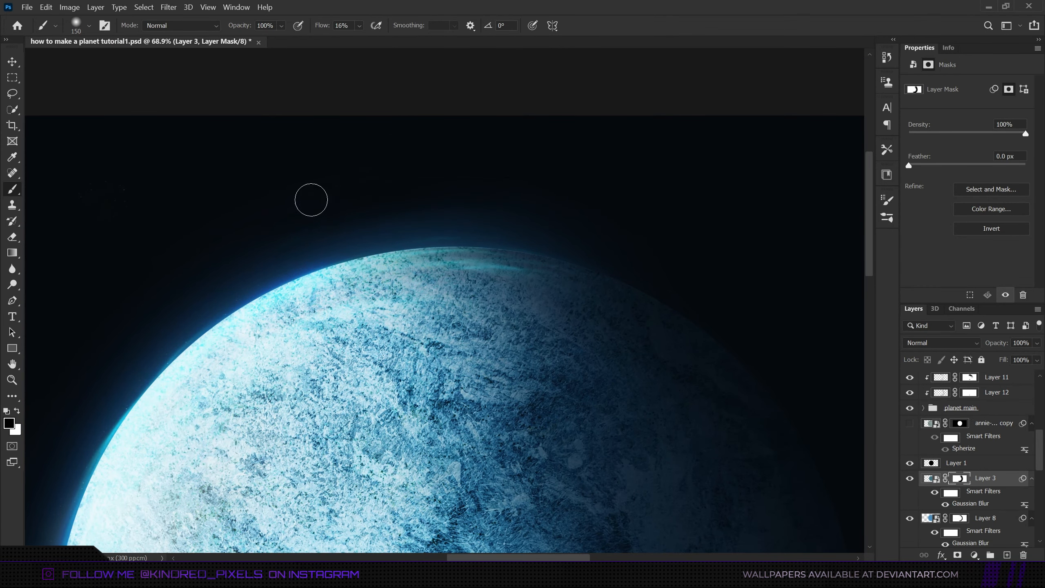
pyautogui.press(']')
pyautogui.press(']')
pyautogui.hotkey('shift', '0')
pyautogui.hotkey('shift', '1')
pyautogui.scroll(3, 547, 188)
# Transform the Screen-blended Unsplash texture layer at the planet's lower edge, moving it rightward and downward and rotating it counterclockwise to follow the curve
pyautogui.scroll(-10, 534, 308)
pyautogui.scroll(4, 430, 231)
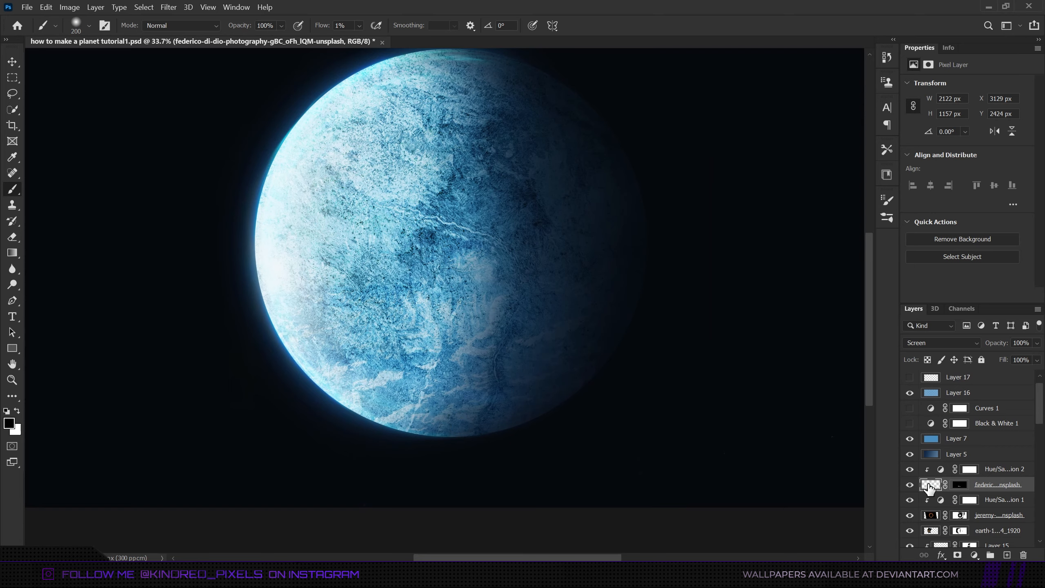
pyautogui.hotkey('ctrl', 't')
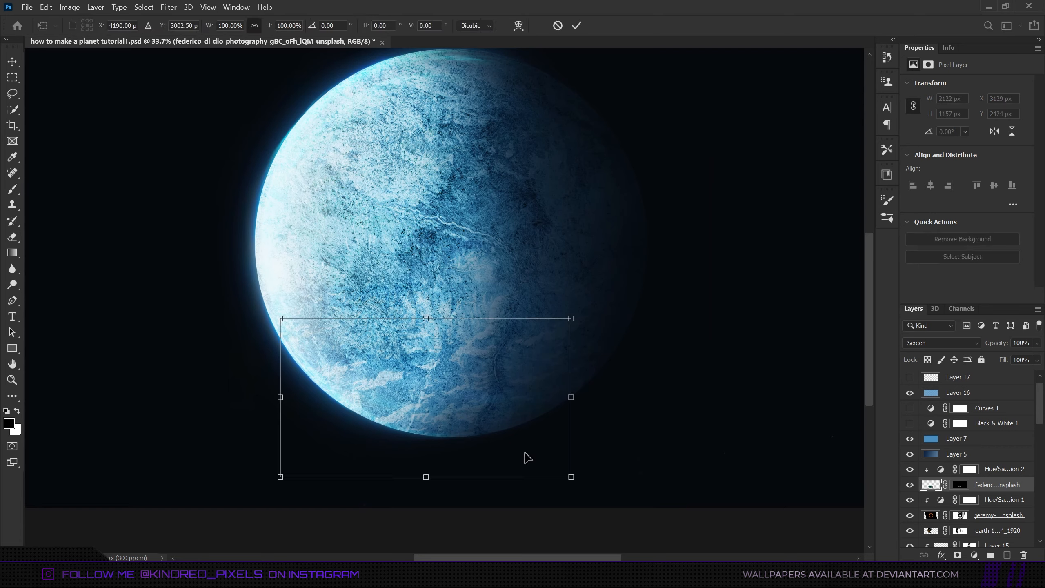
pyautogui.moveTo(543, 460); pyautogui.dragTo(570, 466)
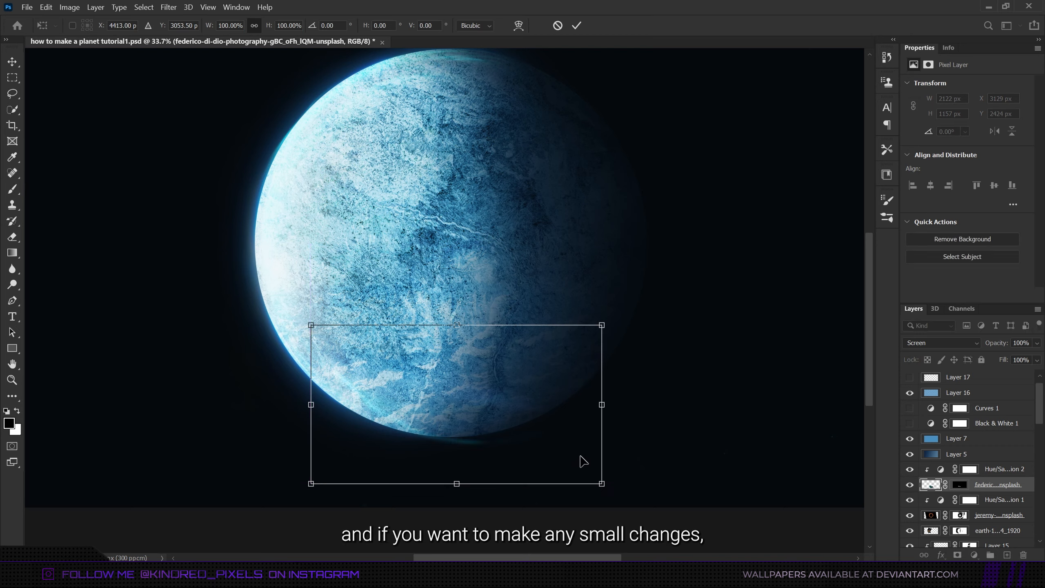
pyautogui.moveTo(630, 450); pyautogui.dragTo(621, 399)
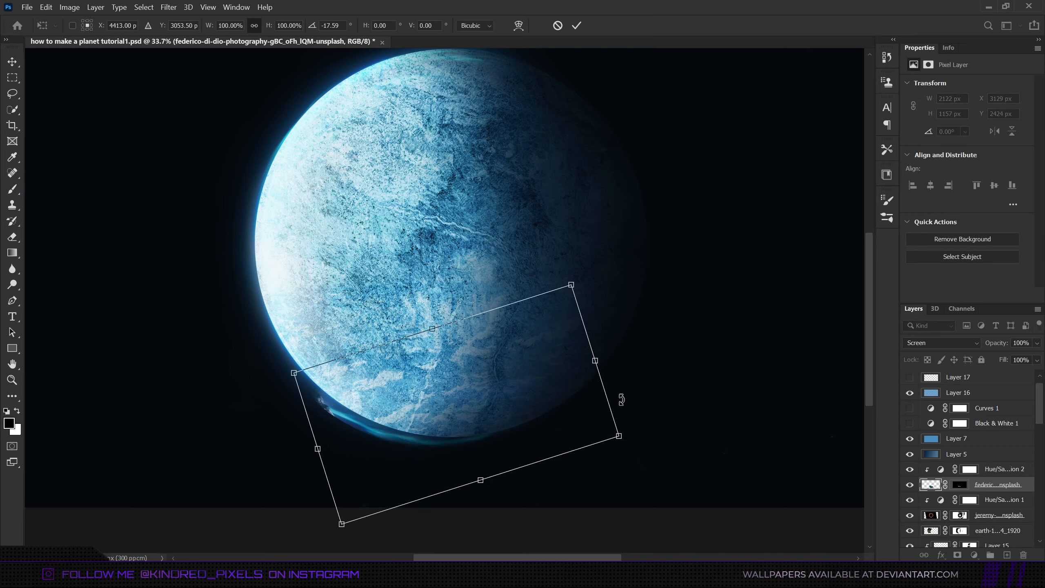
pyautogui.moveTo(528, 449); pyautogui.dragTo(554, 441)
pyautogui.moveTo(655, 390); pyautogui.dragTo(654, 375)
pyautogui.press('Return')
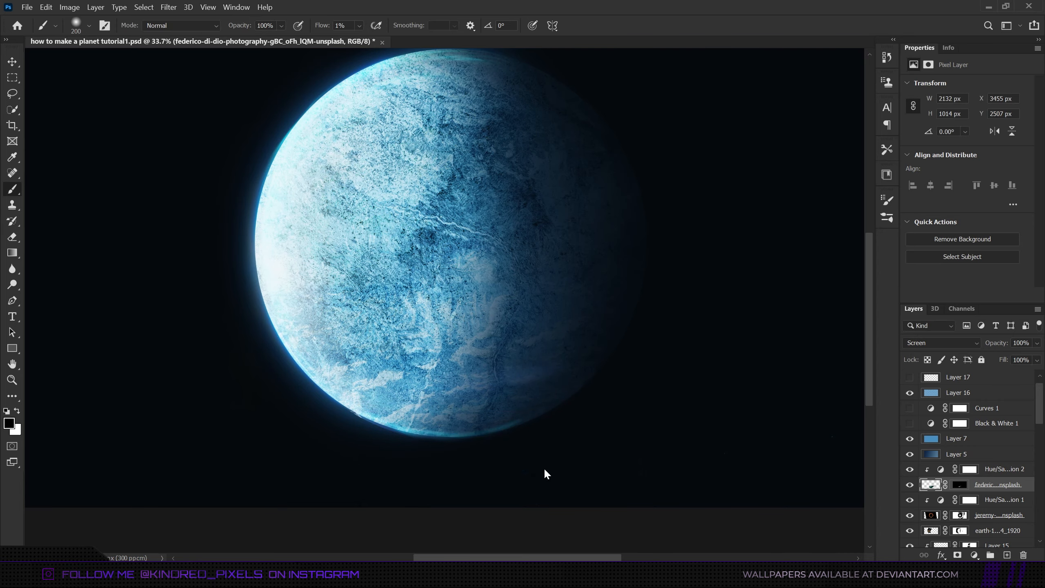
# Nudge the same texture layer slightly downward along the planet's lower rim with Free Transform
pyautogui.scroll(4, 481, 451)
pyautogui.hotkey('ctrl', 't')
pyautogui.moveTo(500, 383)
pyautogui.mouseDown()
pyautogui.moveTo(511, 386)
pyautogui.moveTo(503, 393)
pyautogui.mouseUp()
pyautogui.press('Return')
# Mask the texture's hard edge at the planet's lower-left rim with a black 80 px brush at 17% flow, and reshape the texture with Free Transform
pyautogui.click(959, 485)
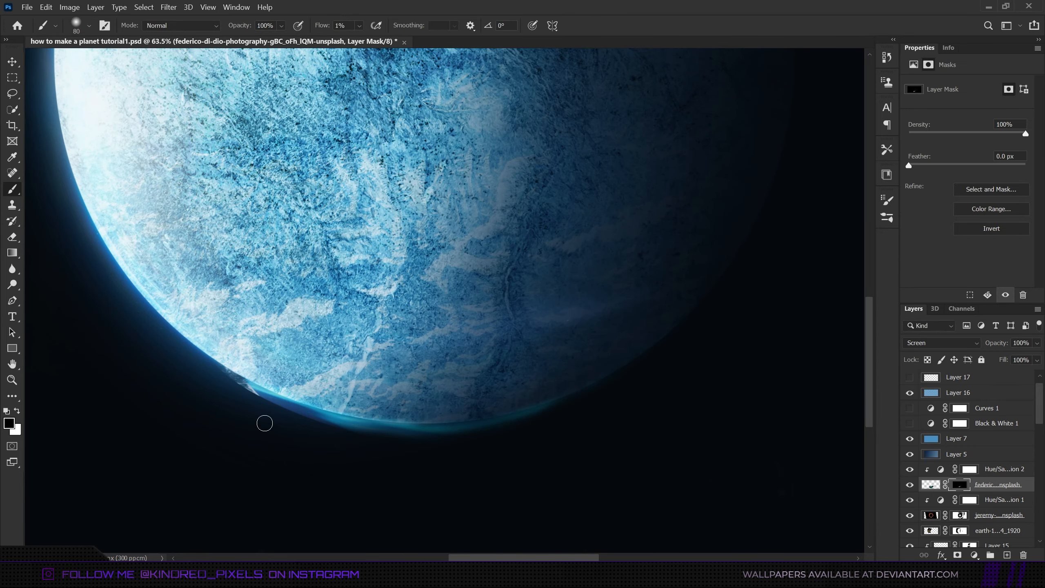
pyautogui.moveTo(321, 26); pyautogui.dragTo(324, 29)
pyautogui.moveTo(230, 380); pyautogui.dragTo(253, 403)
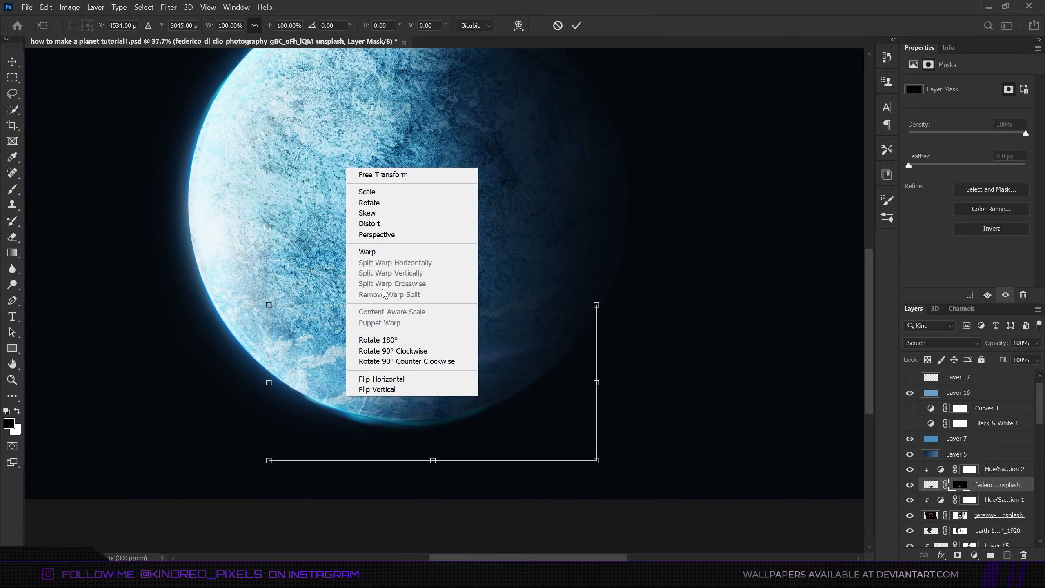
pyautogui.click(384, 229)
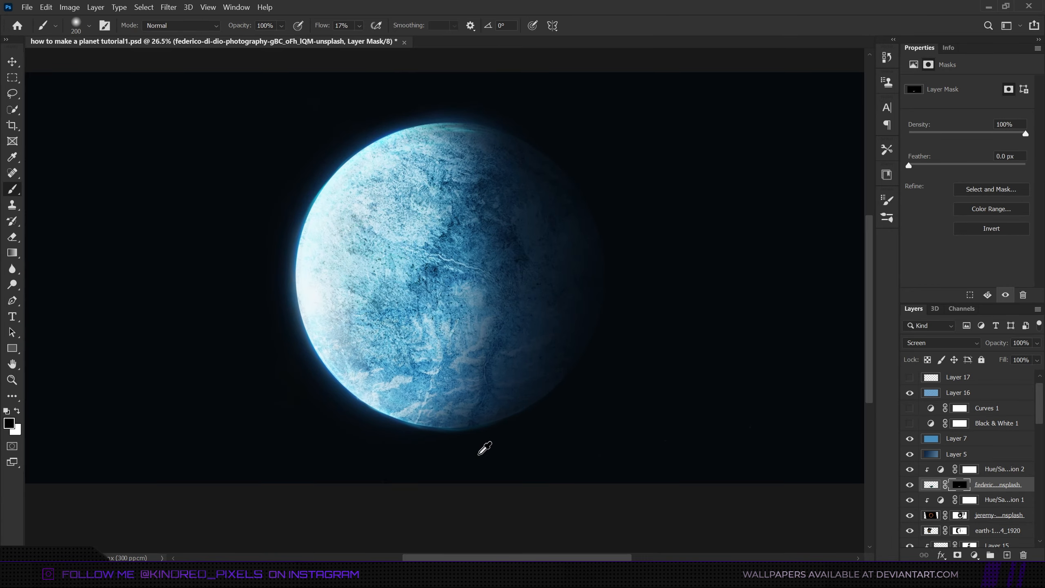
# Try the usgs-kMDOjYsqCtI-unsplash texture on the planet by clipping it inside the planet main group and blending it with Overlay
pyautogui.scroll(-2, 485, 448)
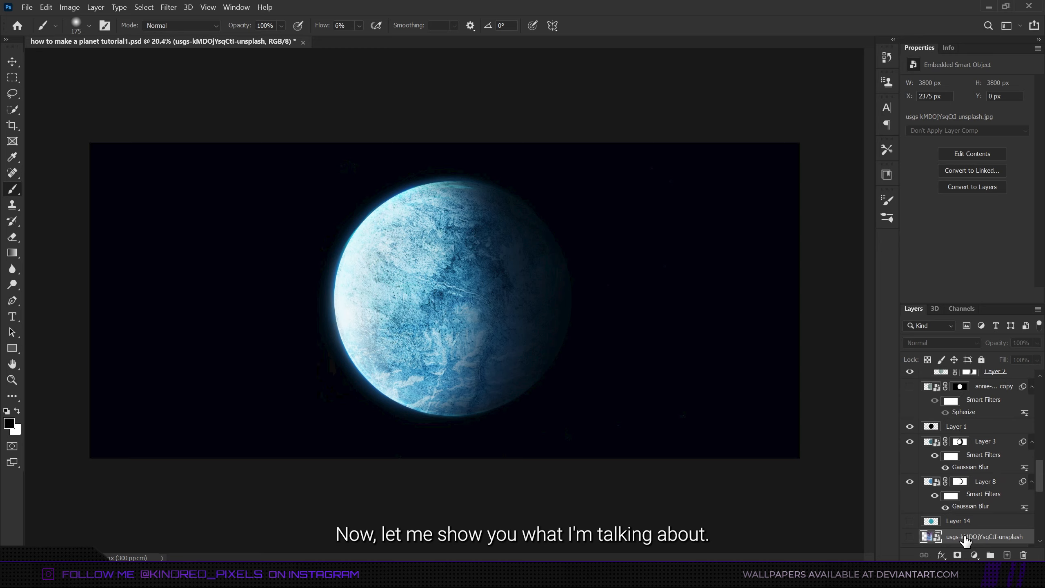
pyautogui.moveTo(964, 540); pyautogui.dragTo(979, 484)
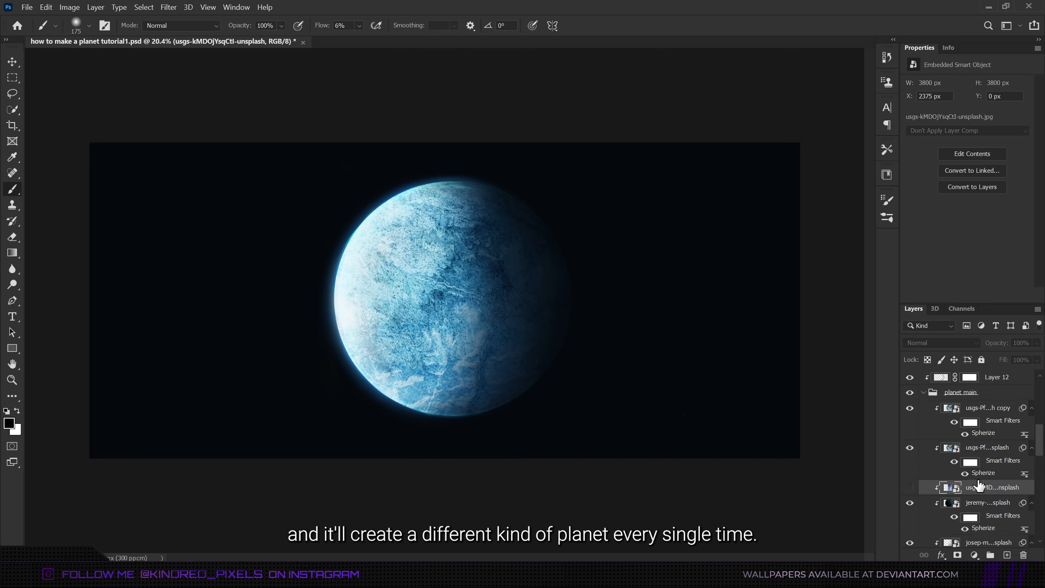
pyautogui.click(908, 488)
pyautogui.click(946, 342)
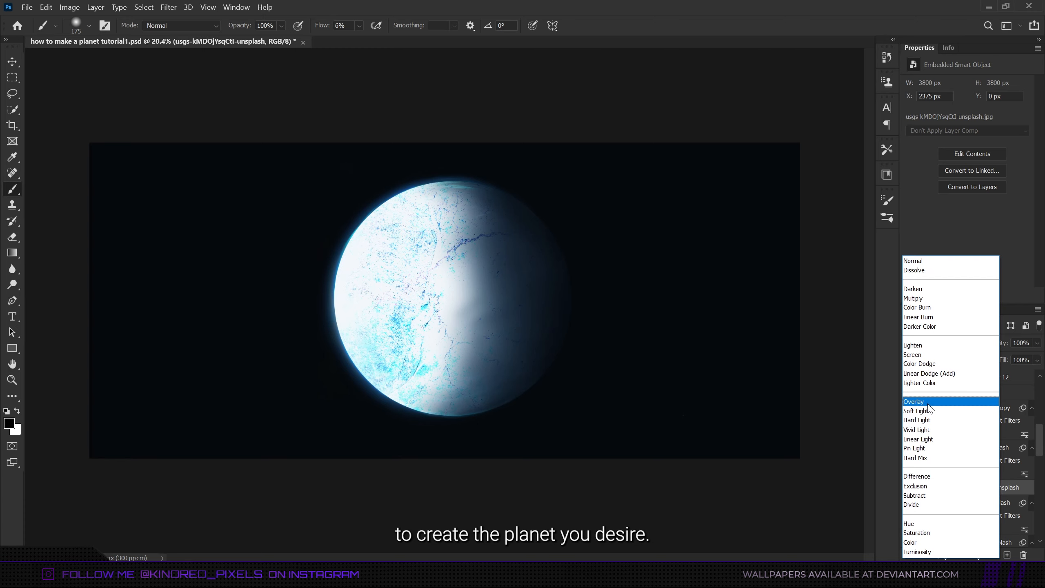
pyautogui.click(929, 405)
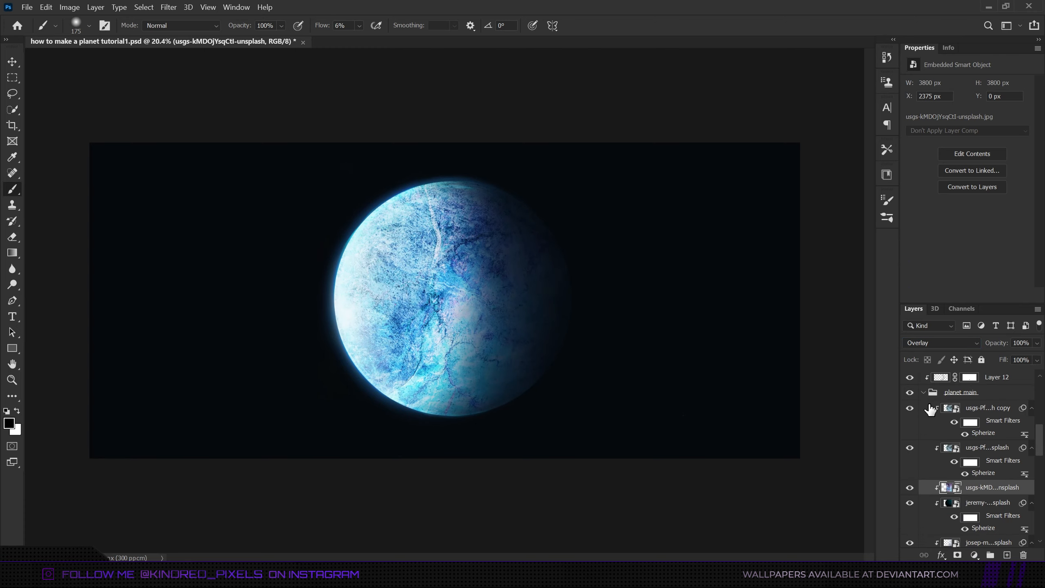
# Hide the usgs-kMDOjYsqCtI texture and try the BKFkV7xiss0-unsplash texture clipped below it in the planet main group
pyautogui.click(909, 488)
pyautogui.scroll(-10, 909, 488)
pyautogui.click(910, 433)
pyautogui.click(910, 432)
pyautogui.moveTo(963, 437); pyautogui.dragTo(987, 486)
pyautogui.click(909, 491)
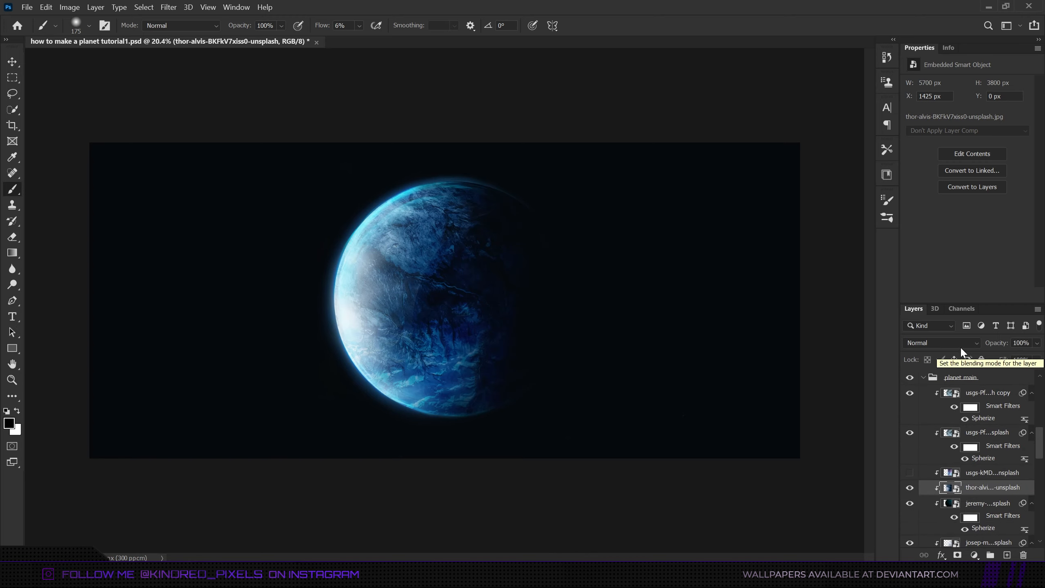
# Try the BKFkV7xiss0 texture in Overlay and Normal blending, toggling its visibility and that of the usgs-kMDOjYsqCtI texture
pyautogui.click(939, 342)
pyautogui.click(923, 405)
pyautogui.click(956, 345)
pyautogui.click(944, 260)
pyautogui.click(909, 472)
pyautogui.click(908, 487)
# Try the turquoise KWpm9MmEo2s marbled texture by showing it in Normal mode, clipping it inside the planet main group and blending it with Overlay
pyautogui.scroll(-10, 909, 486)
pyautogui.click(931, 482)
pyautogui.click(909, 483)
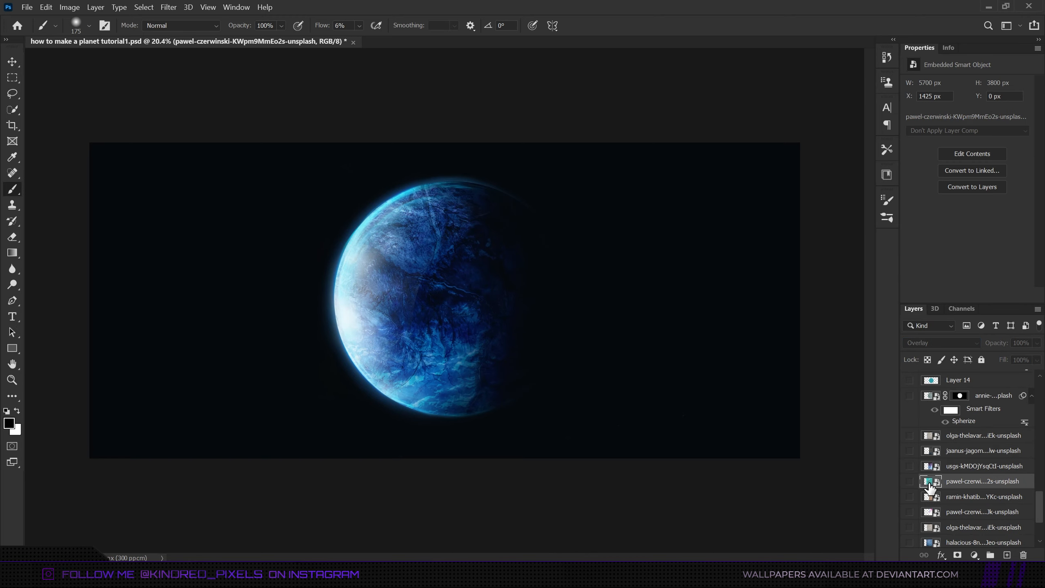
pyautogui.click(939, 342)
pyautogui.click(945, 259)
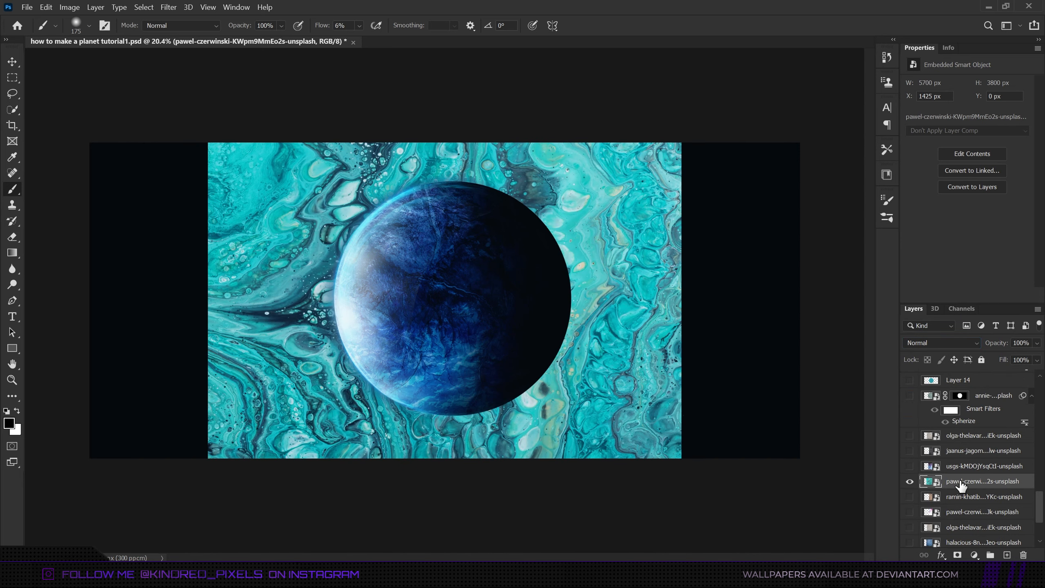
pyautogui.moveTo(961, 486); pyautogui.dragTo(984, 496)
pyautogui.click(953, 342)
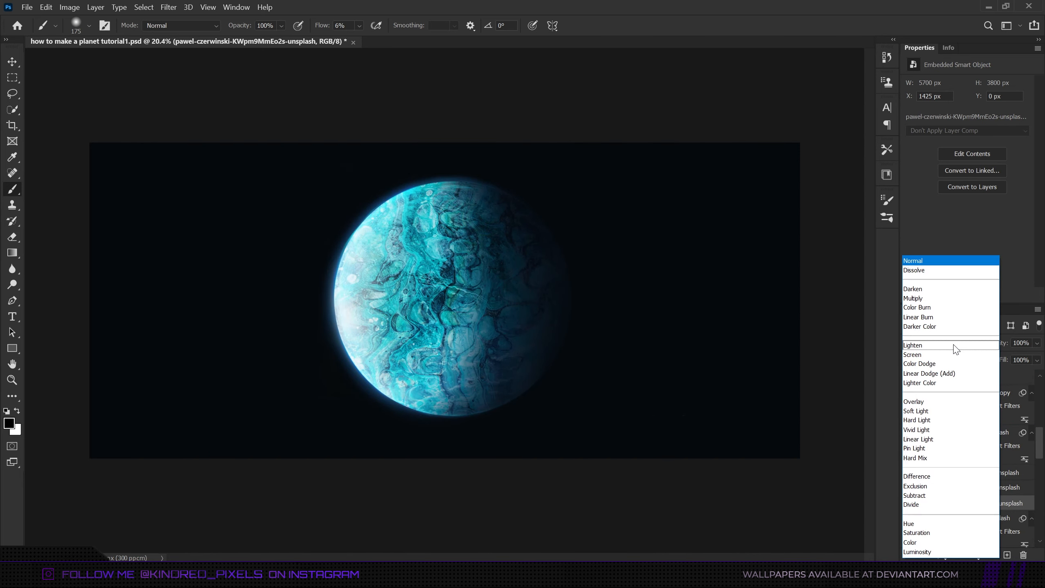
pyautogui.click(930, 402)
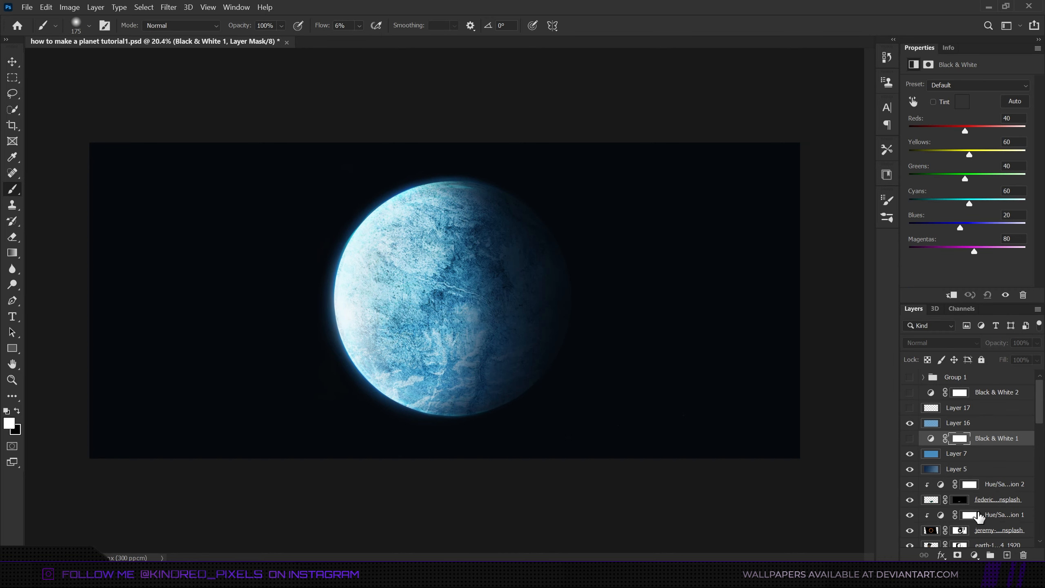
# Add an Exposure adjustment layer above Black & White 1 with gamma correction 0.96, and compare the image with and without it
pyautogui.click(974, 555)
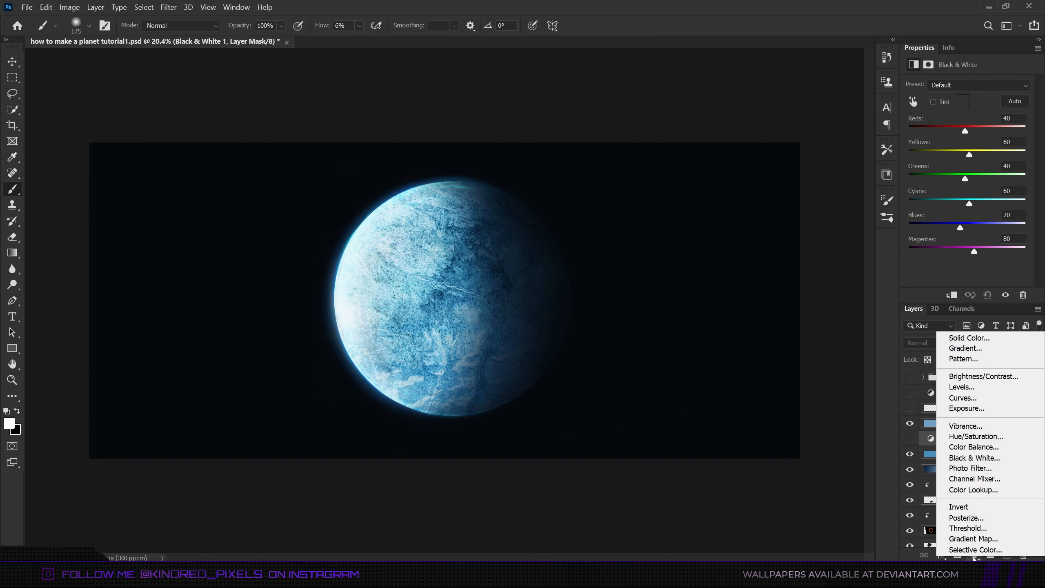
pyautogui.click(994, 409)
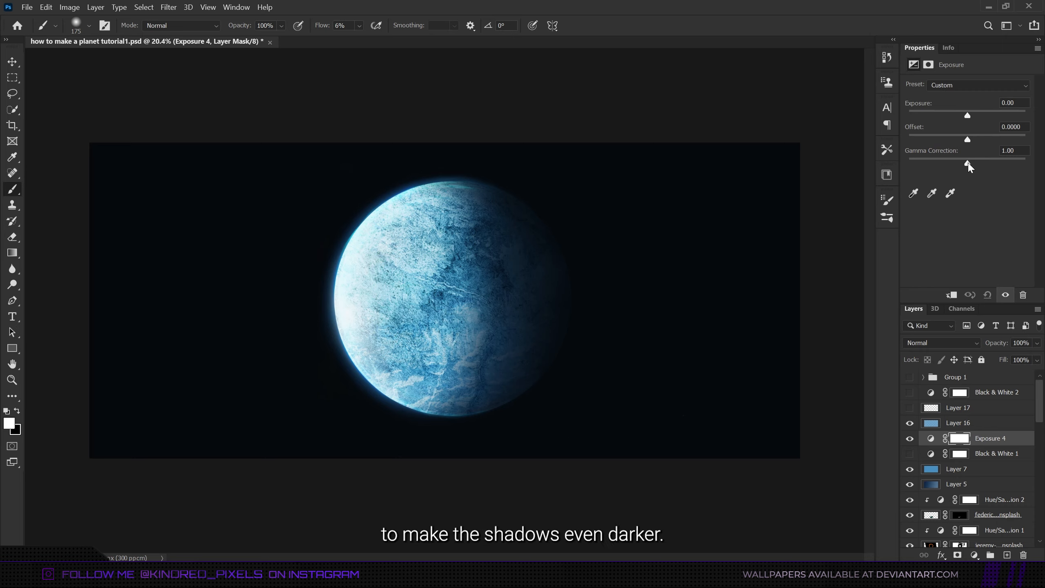
pyautogui.moveTo(969, 162); pyautogui.dragTo(970, 162)
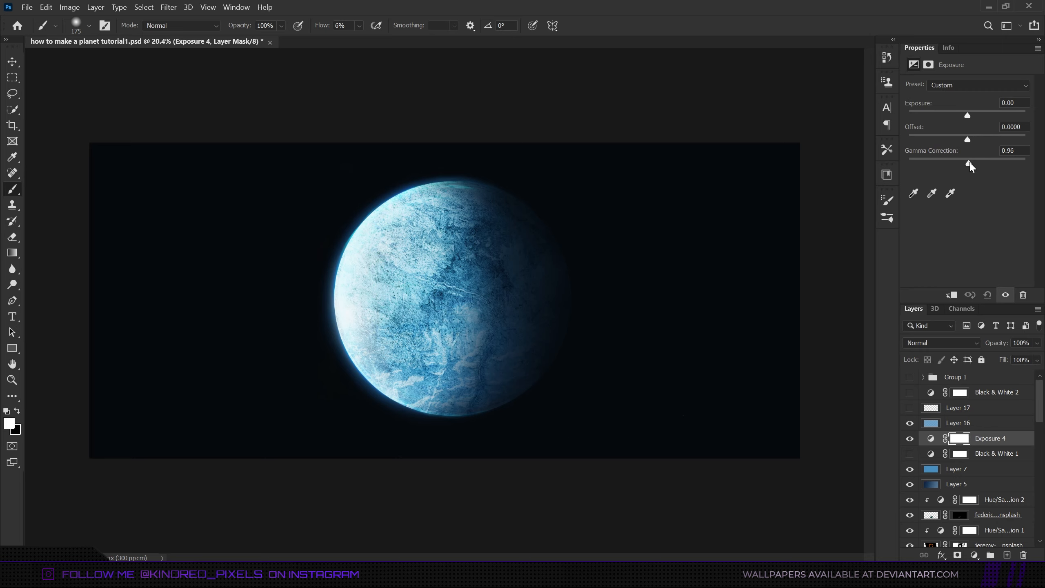
pyautogui.click(910, 439)
pyautogui.click(909, 439)
pyautogui.click(909, 439)
pyautogui.click(909, 440)
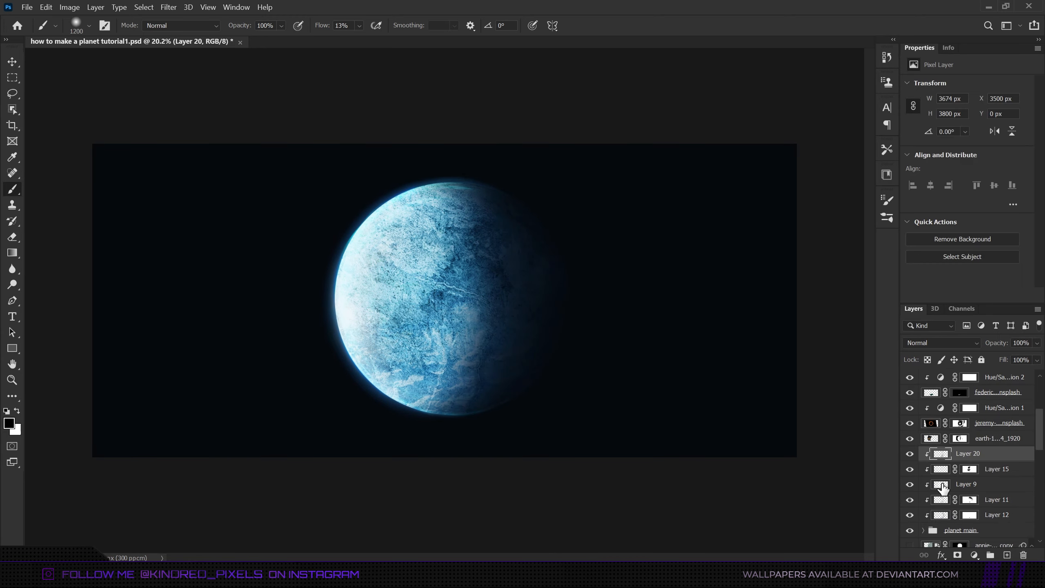
# Compare the planet with and without Layer 20, and view the whole image fitted to the screen with the side panels collapsed
pyautogui.click(909, 454)
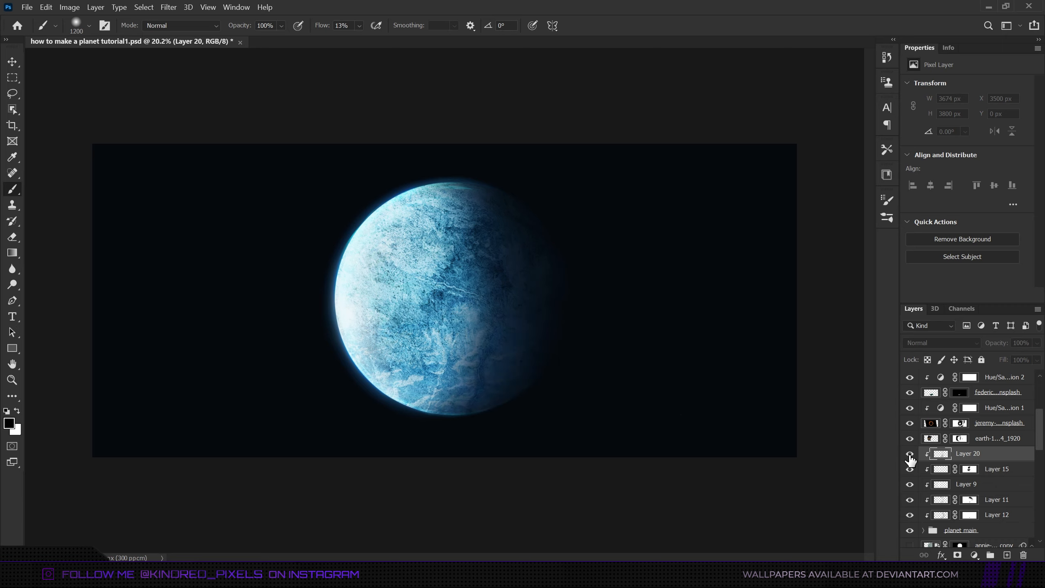
pyautogui.click(909, 453)
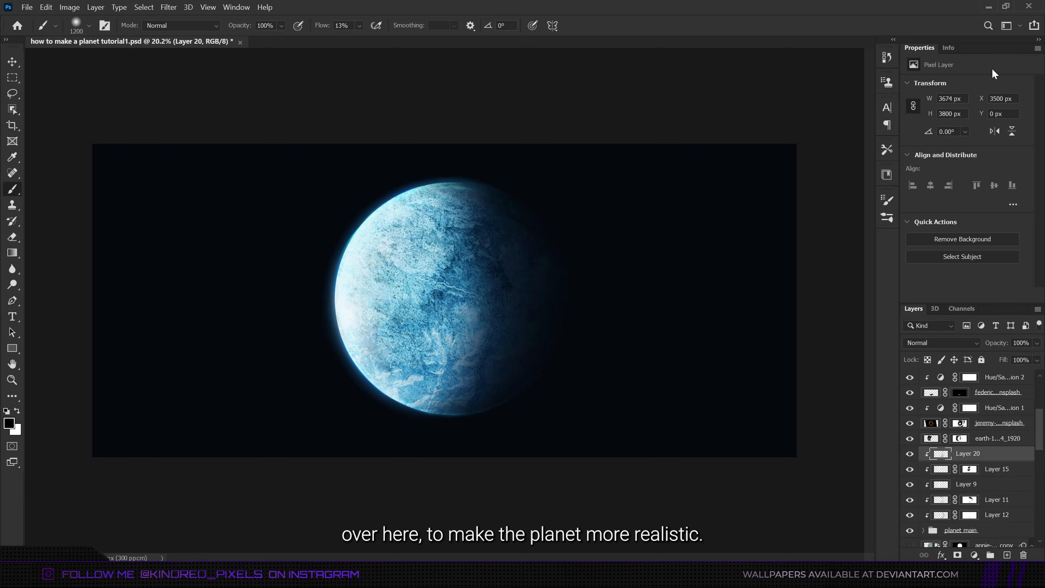
pyautogui.click(1038, 39)
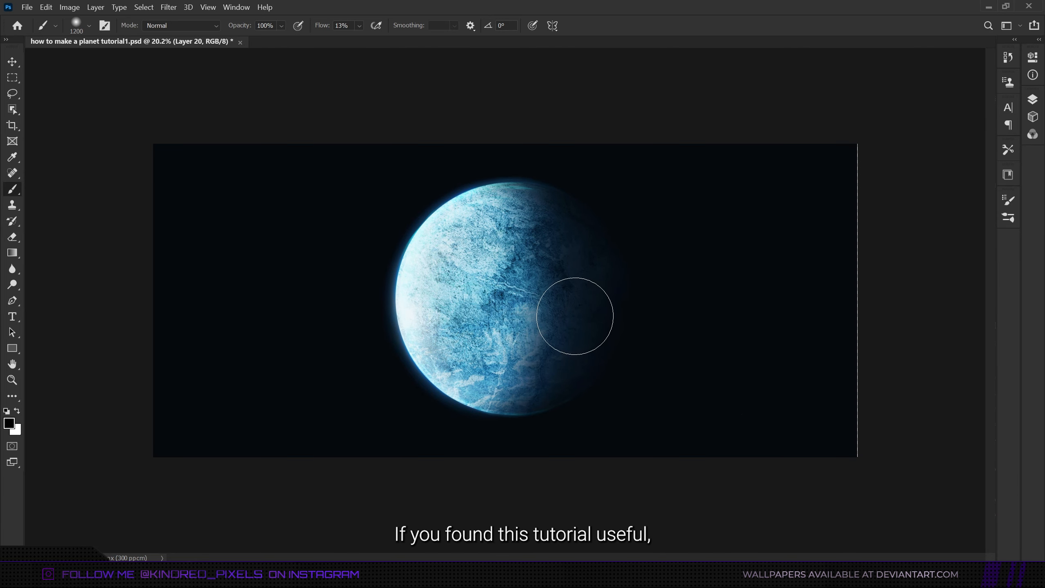
pyautogui.hotkey('ctrl', '0')
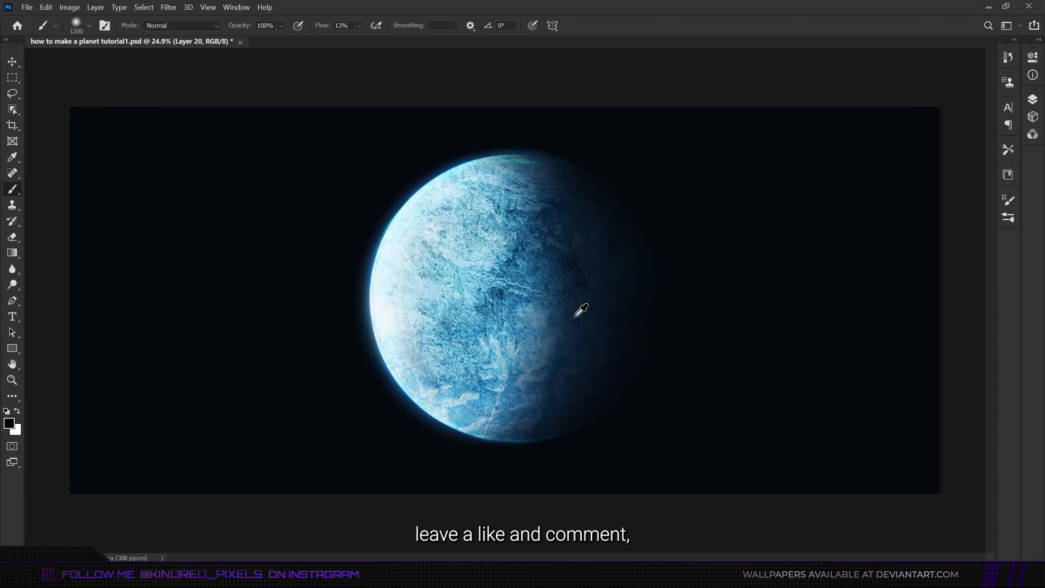